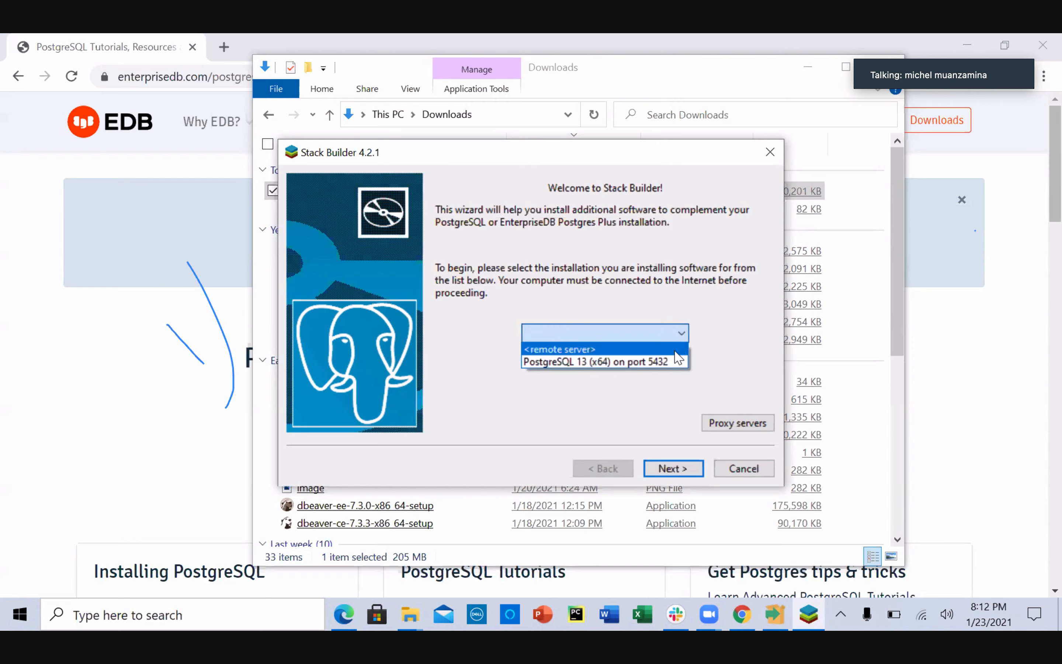
Choose PostgreSQL 13 (x64) on port 5432 as the target installation and continue to the application selection
click(676, 371)
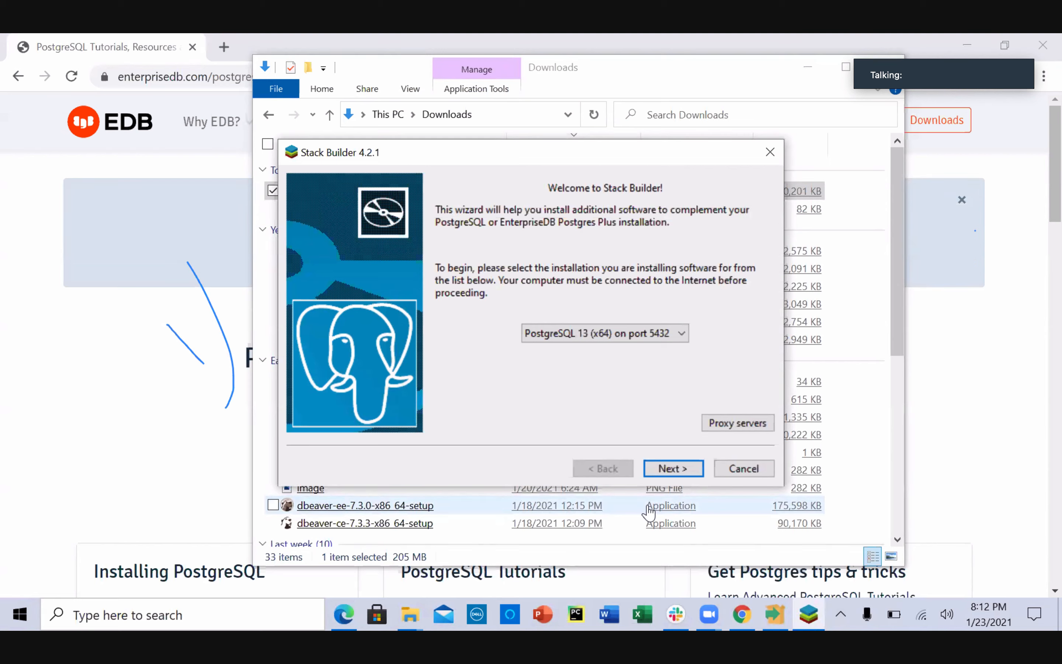
click(672, 466)
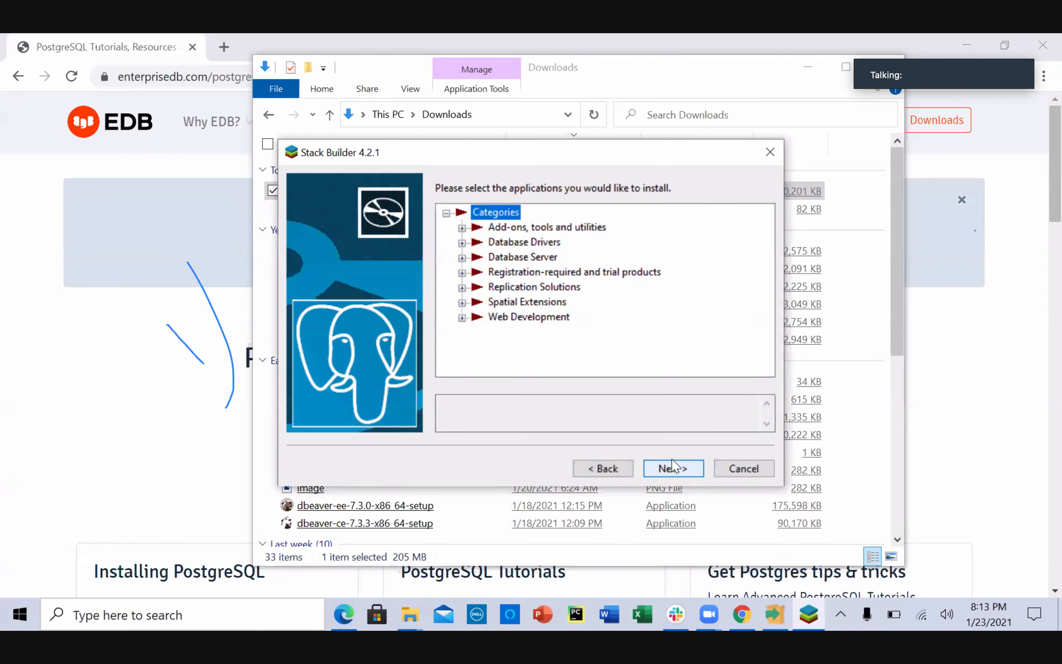
click(674, 472)
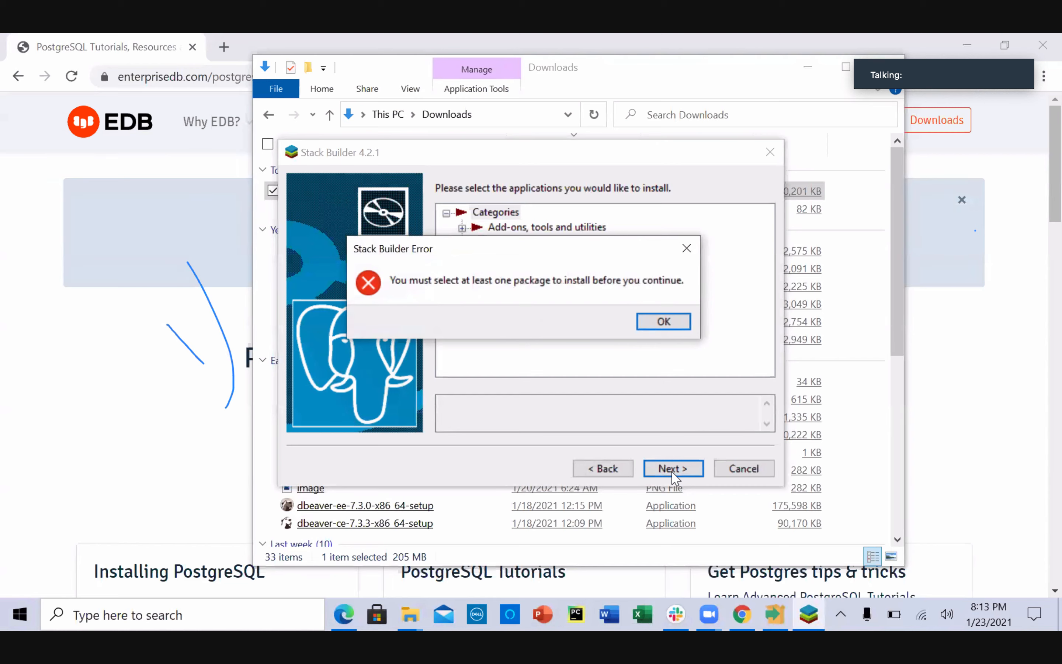
click(686, 333)
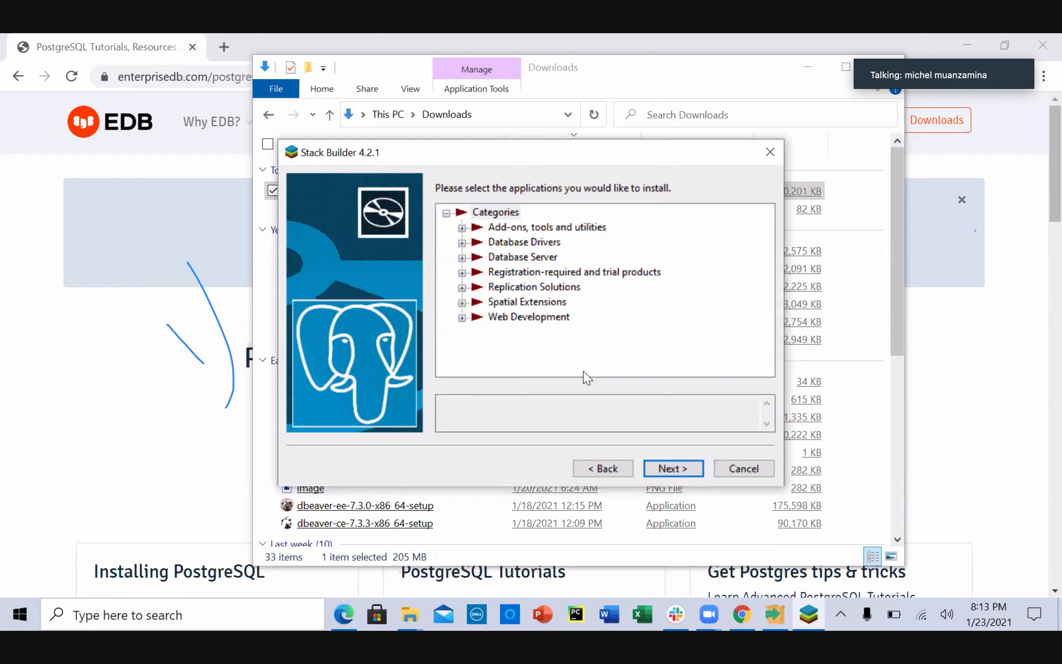
click(675, 470)
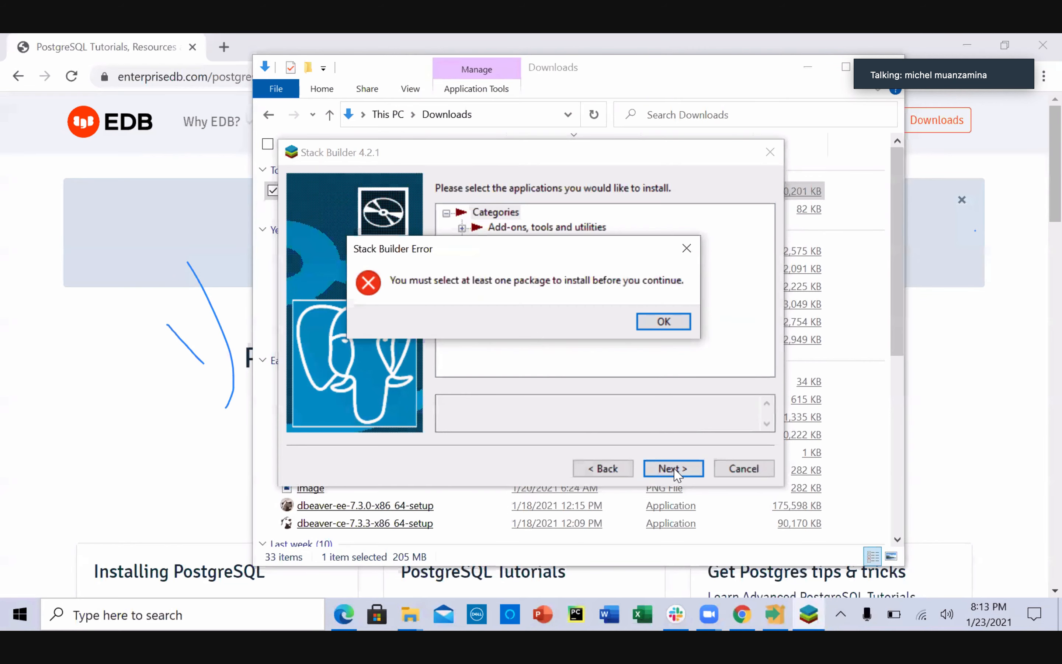
click(662, 320)
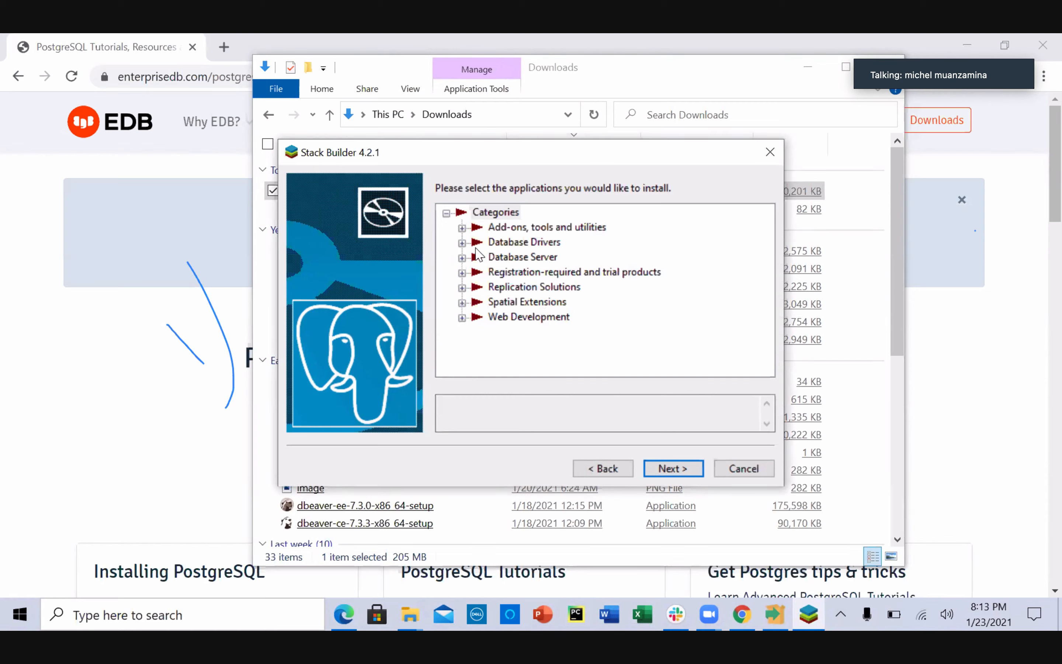
click(491, 258)
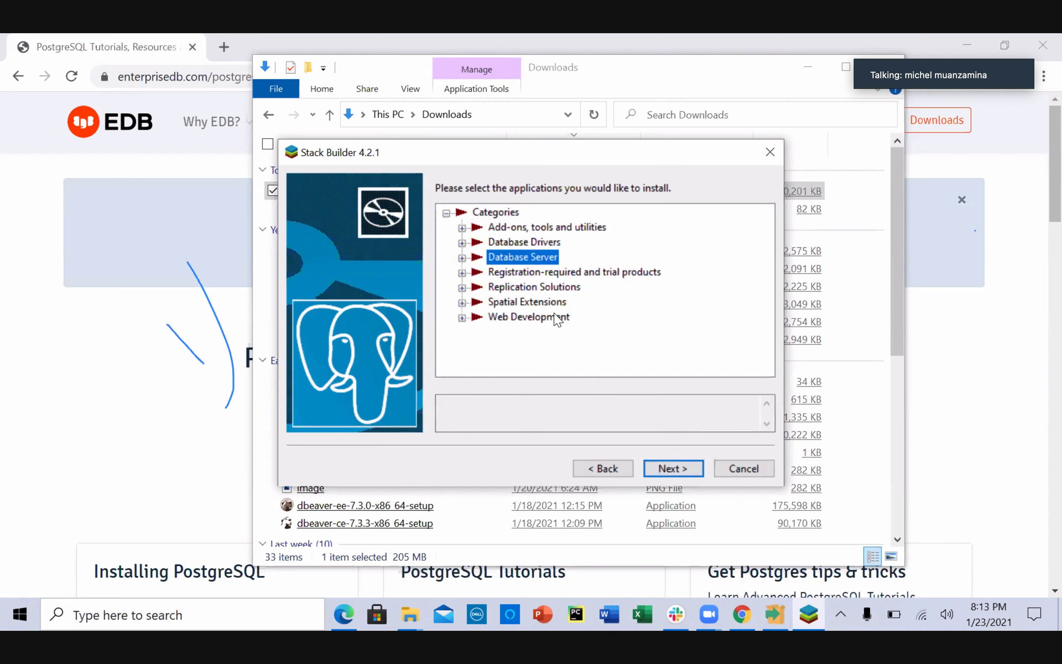
click(520, 243)
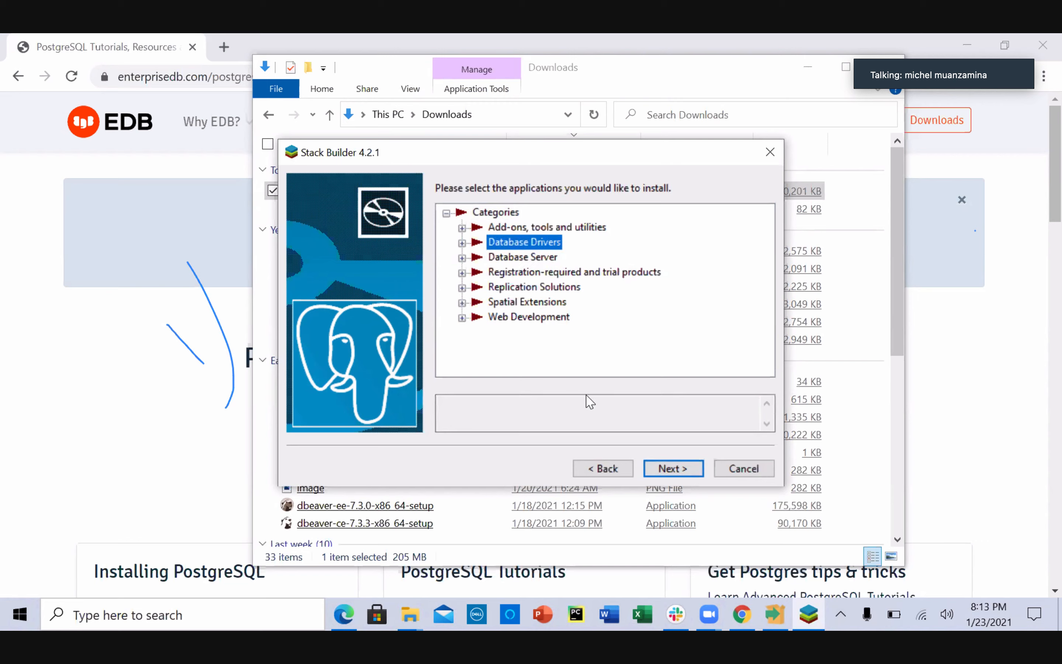
click(663, 466)
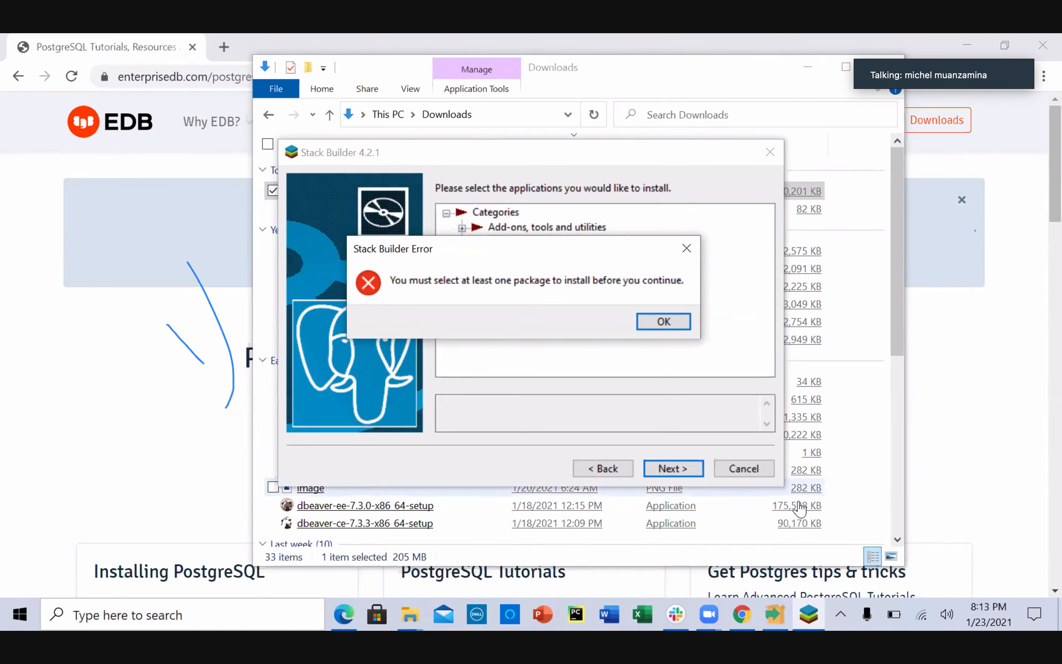
click(662, 321)
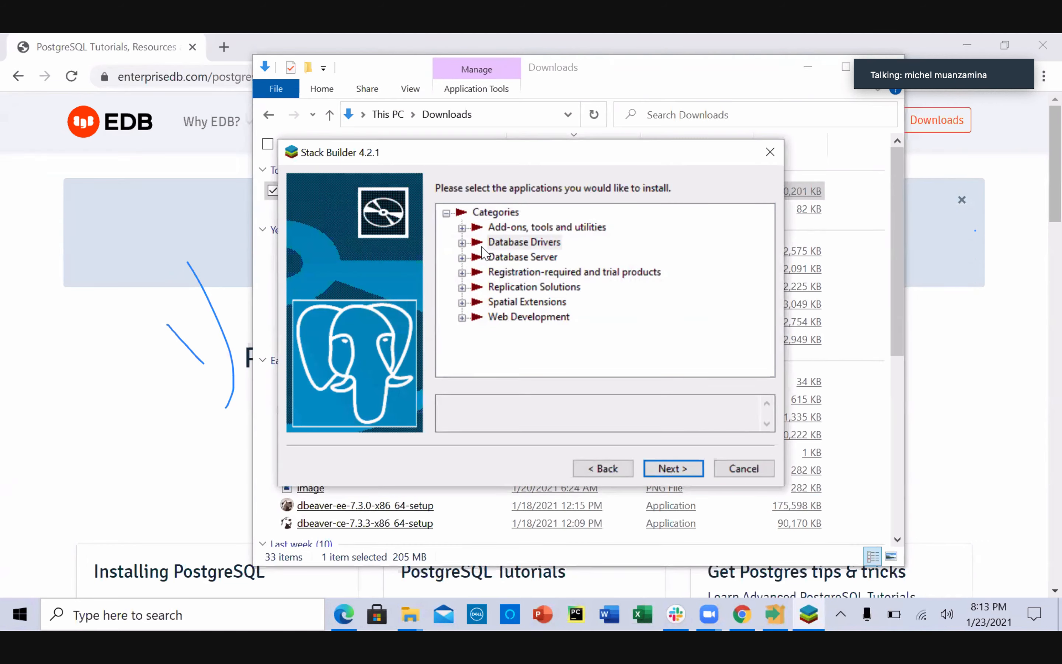
Expand the Database Server category and look through the PostgreSQL versions it offers
click(485, 254)
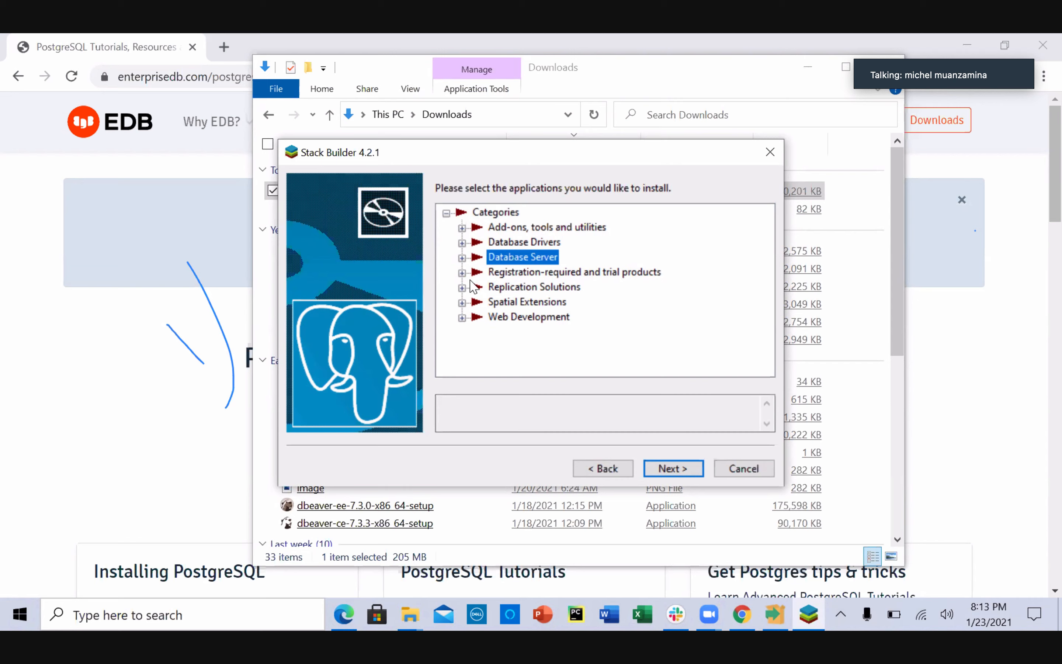
click(462, 257)
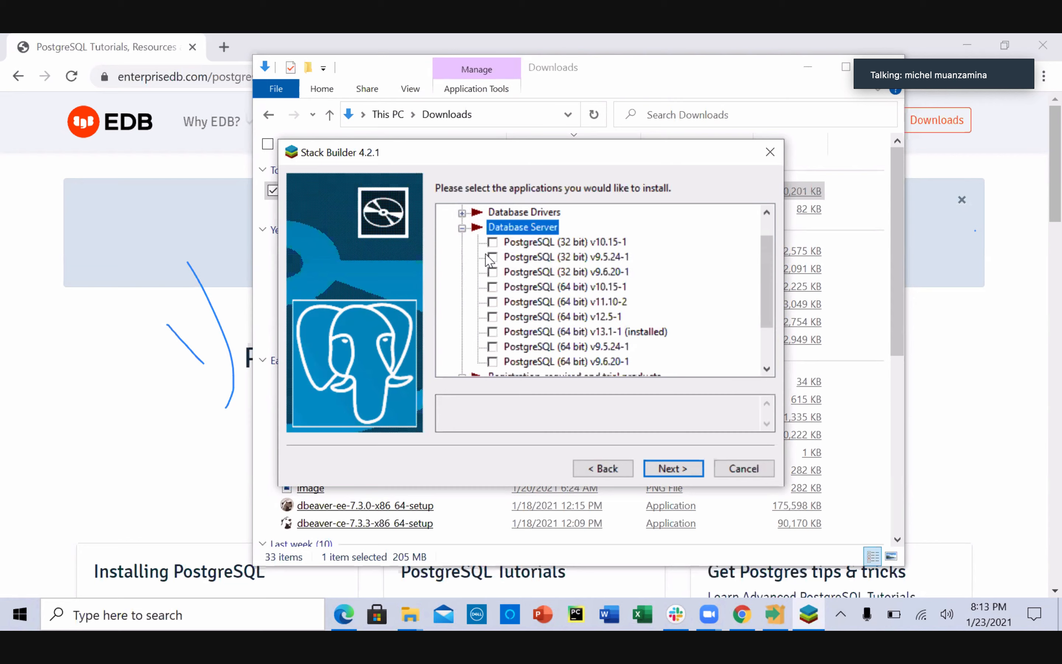
click(770, 351)
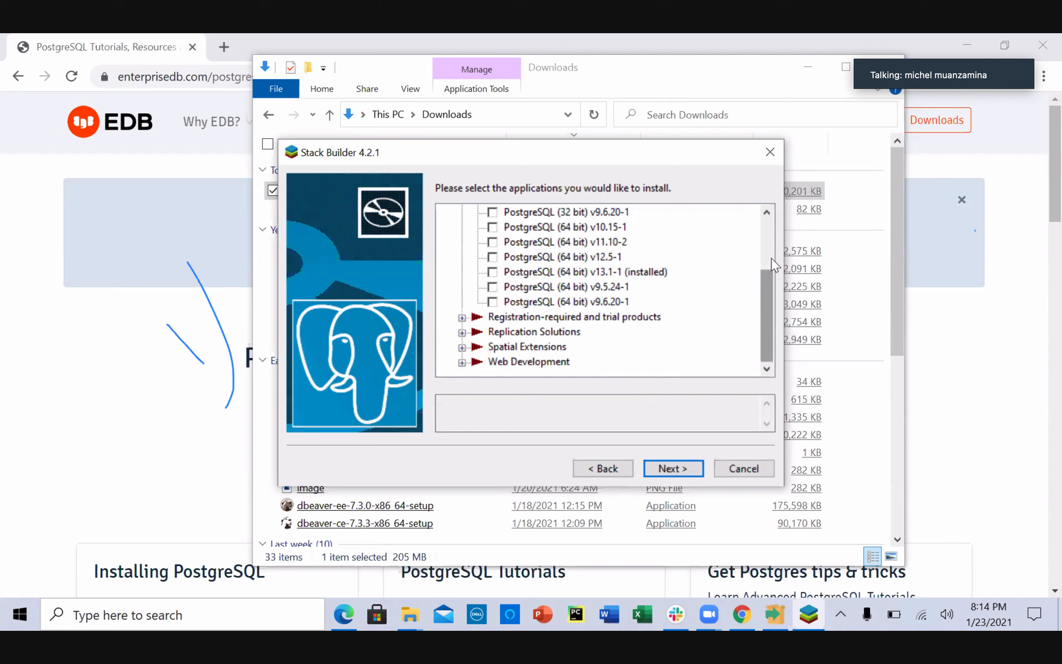
scroll(767, 237, up, 2)
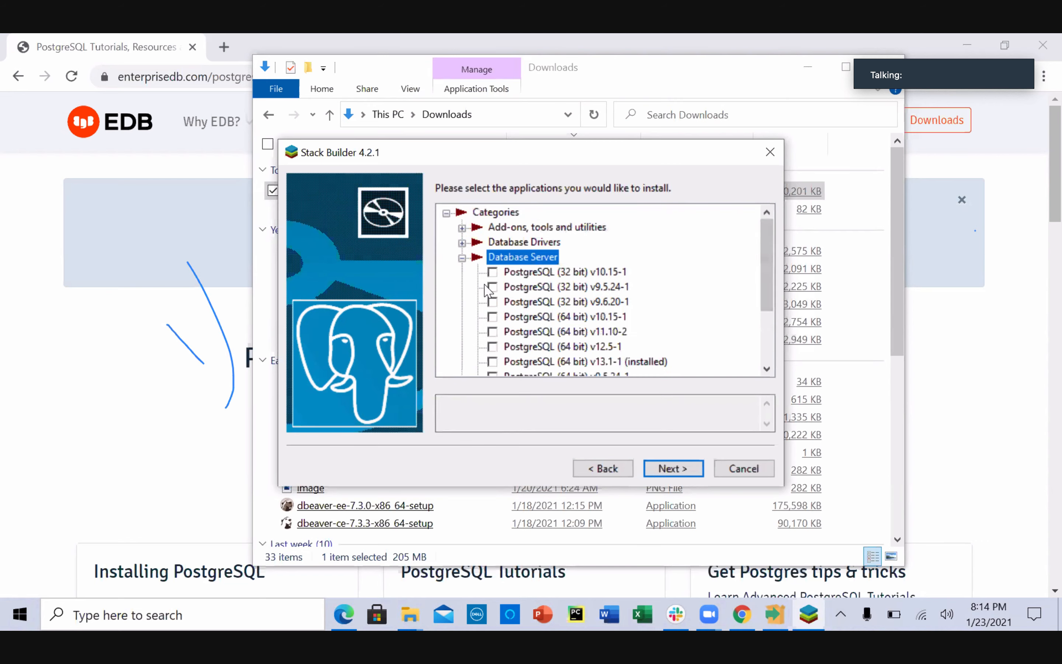
Select the psqlODBC (64 bit) v13.00.0000-1 and pgJDBC v42.2.18-1 database drivers and download them to the default directory
click(520, 242)
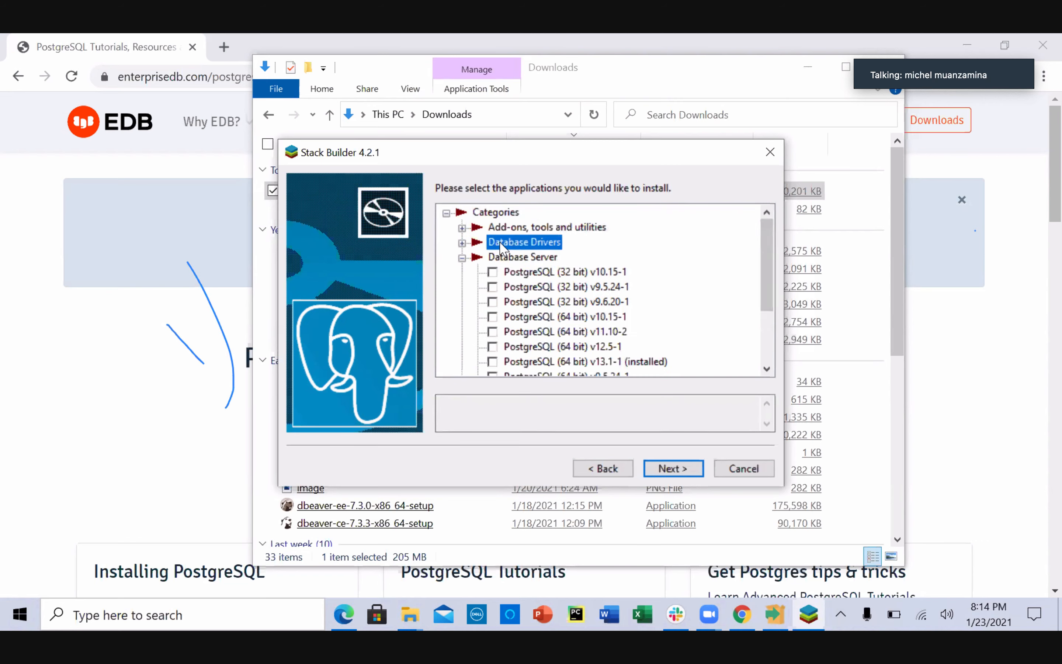
click(462, 243)
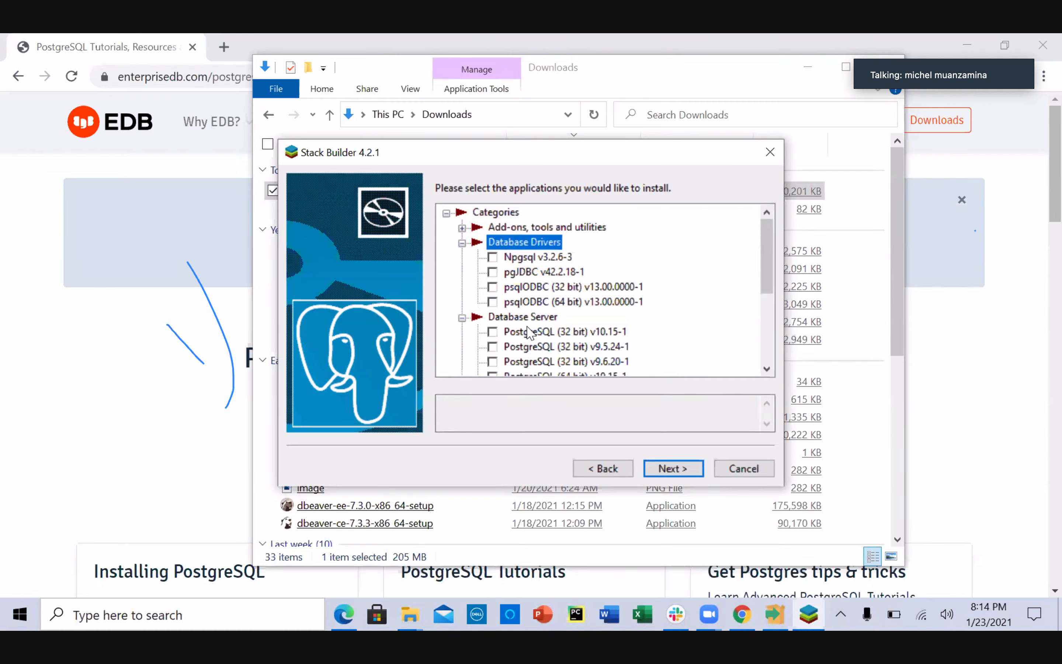
click(525, 302)
click(493, 302)
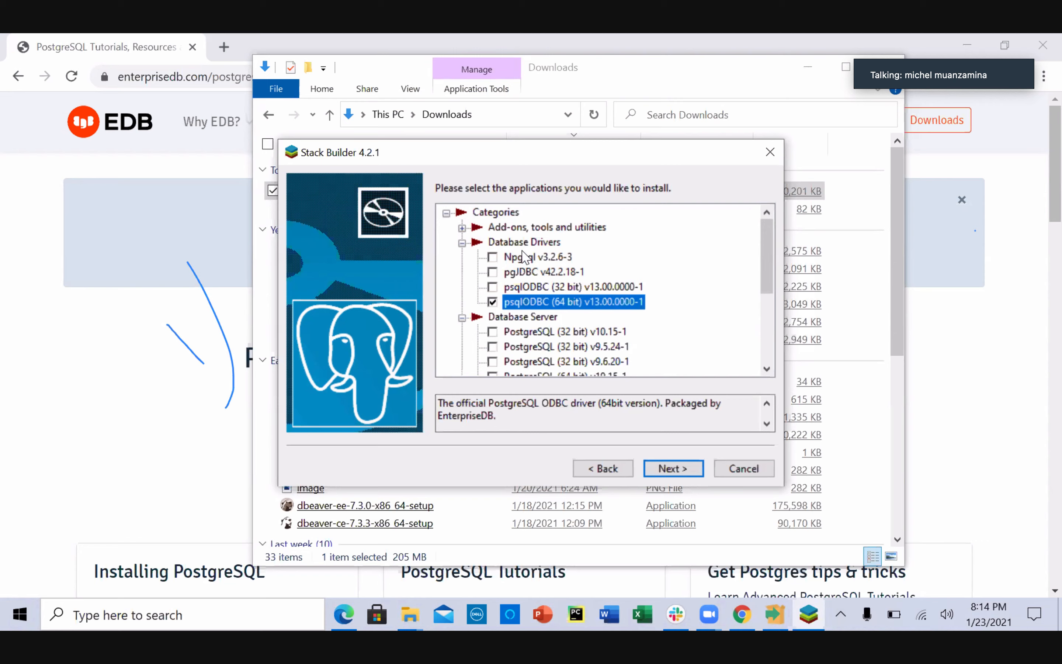
click(526, 275)
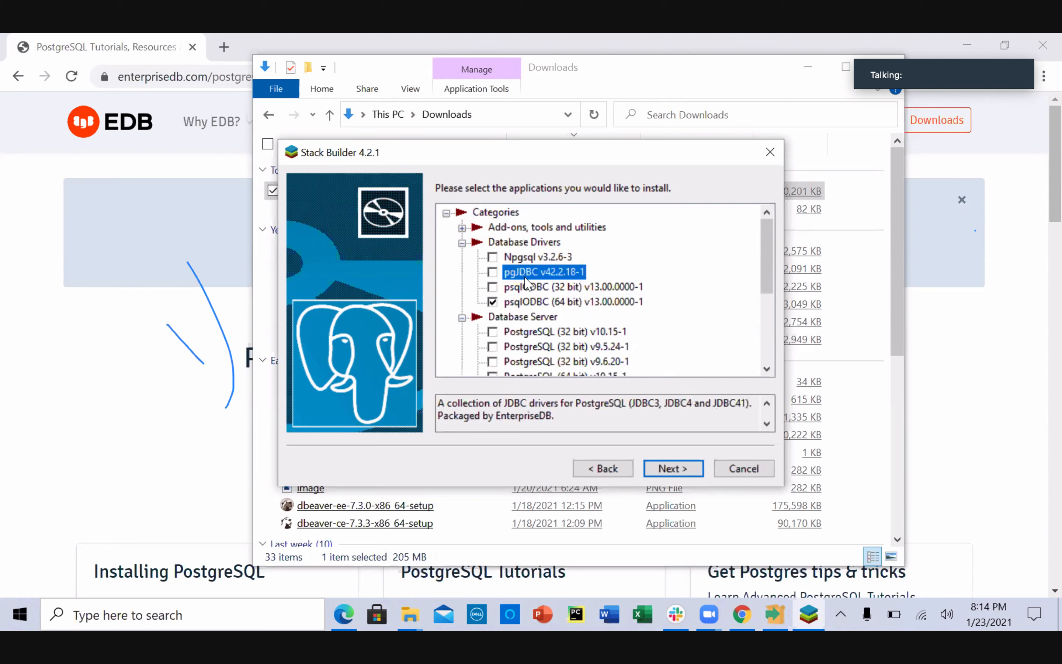
click(493, 272)
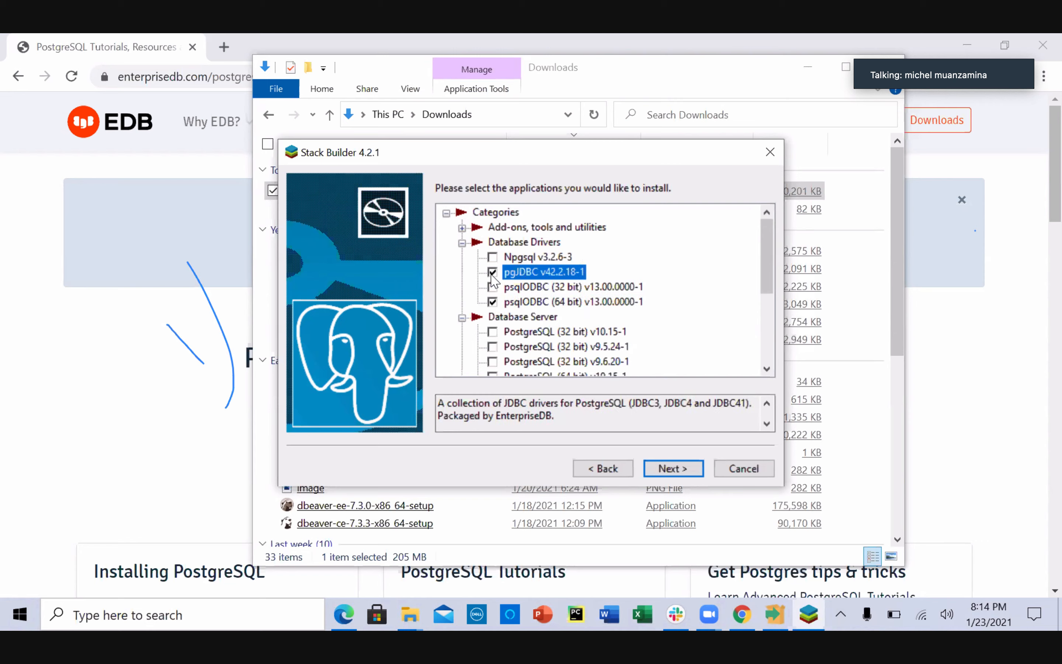
click(492, 302)
click(672, 470)
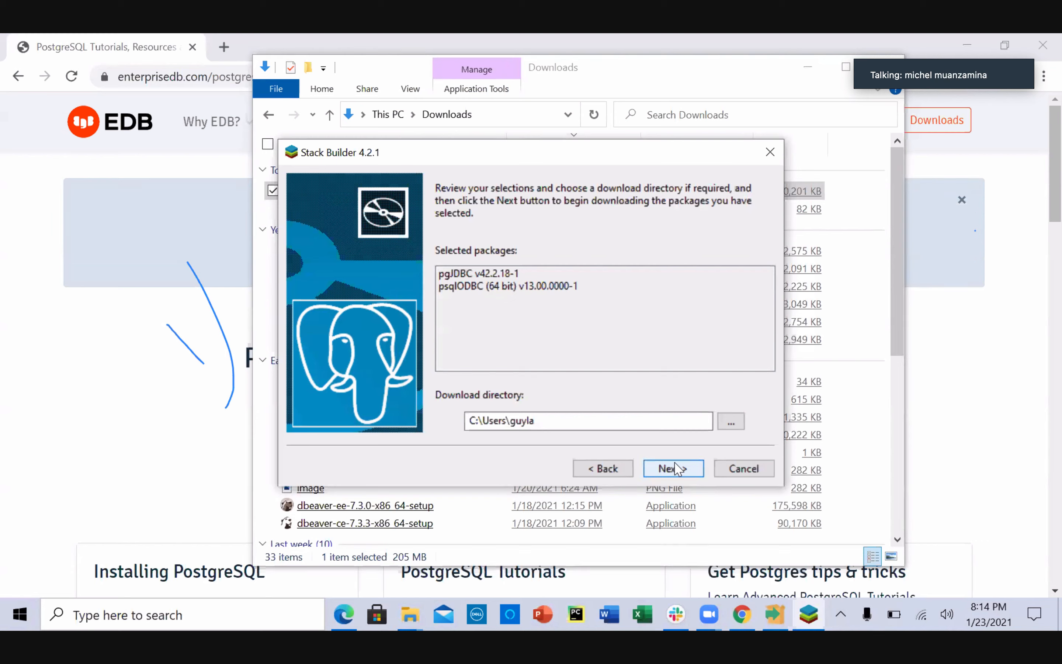
click(690, 473)
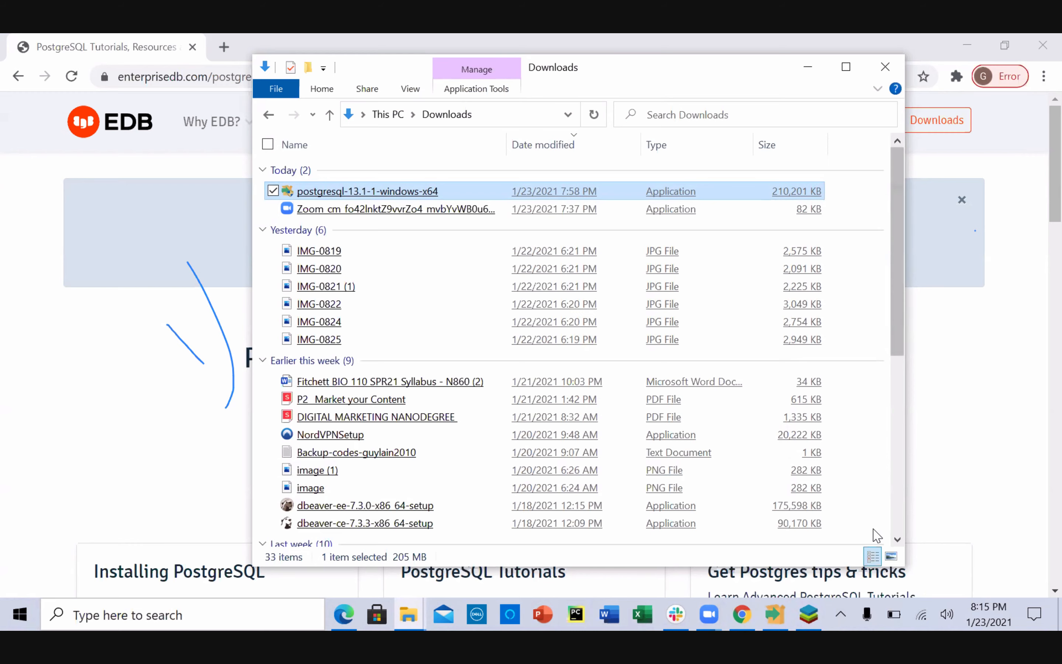
click(897, 539)
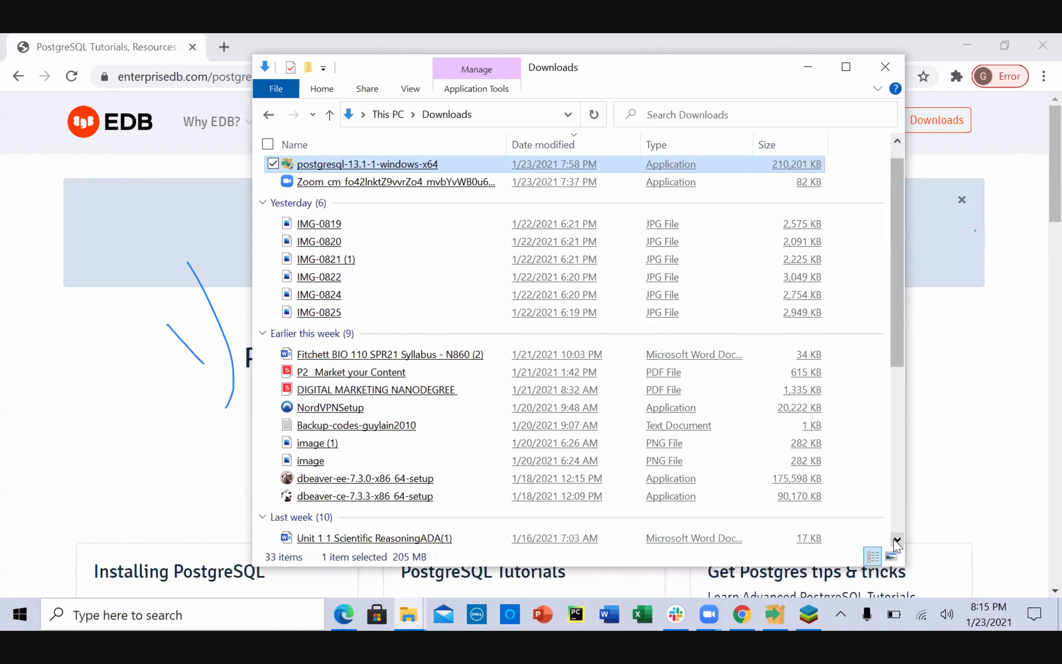
click(1056, 589)
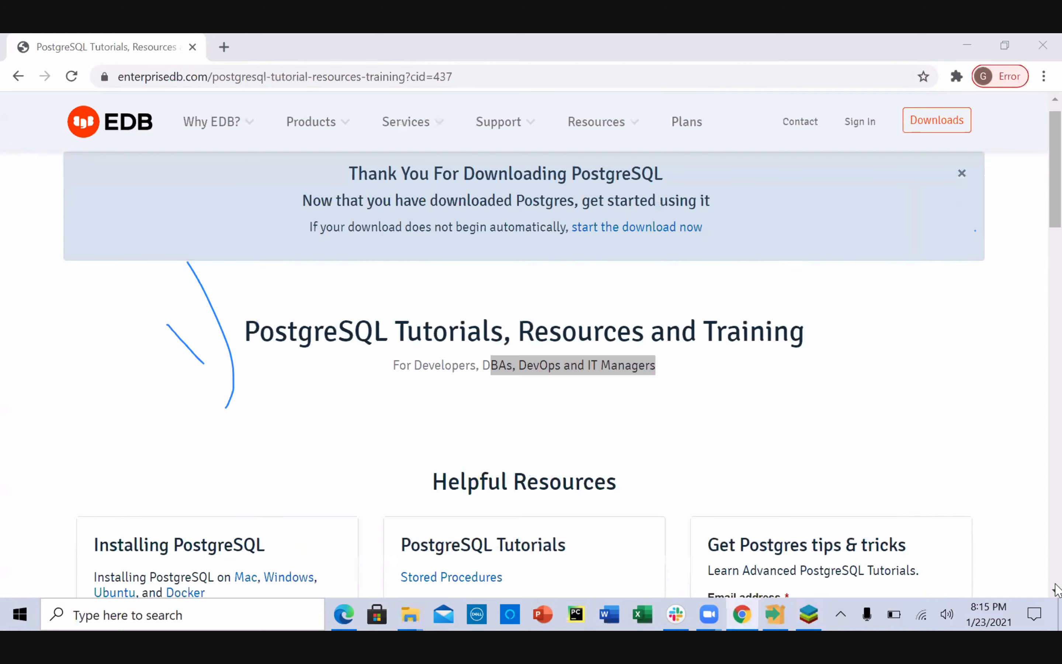
scroll(1056, 590, down, 10)
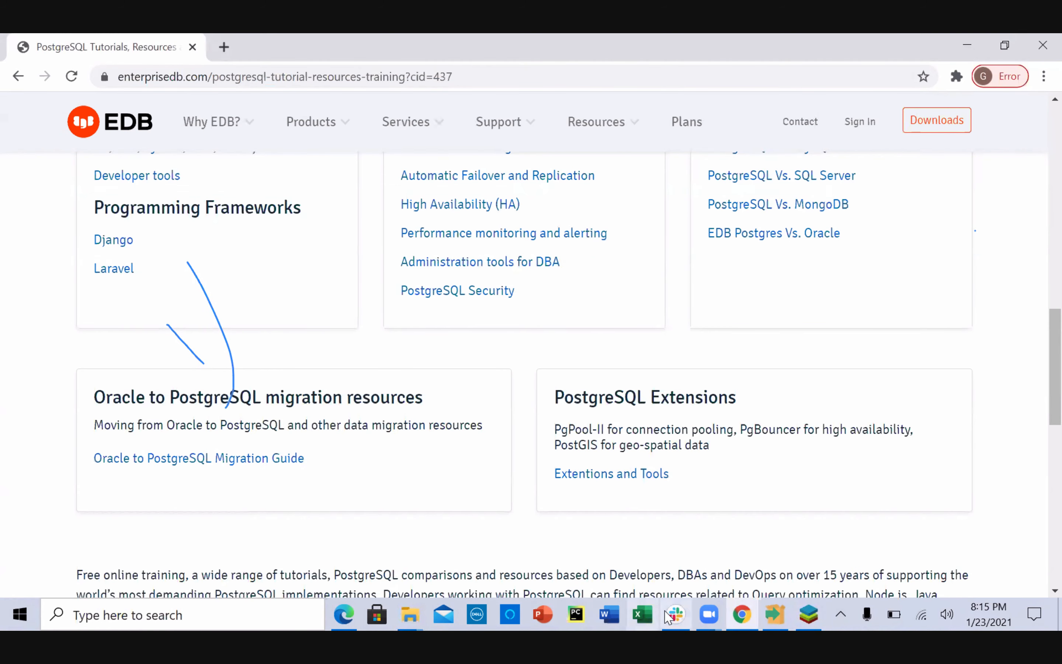
mouse_move(664, 611)
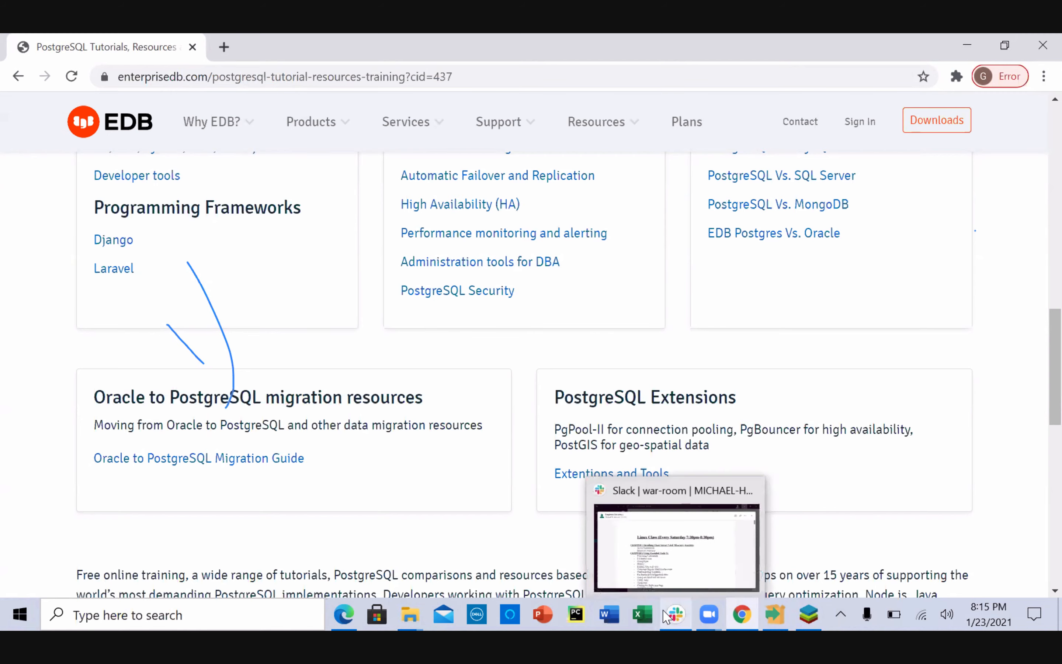
Switch back to Stack Builder, start the installations and install pgJDBC in the default directory, completing its setup wizard
click(809, 615)
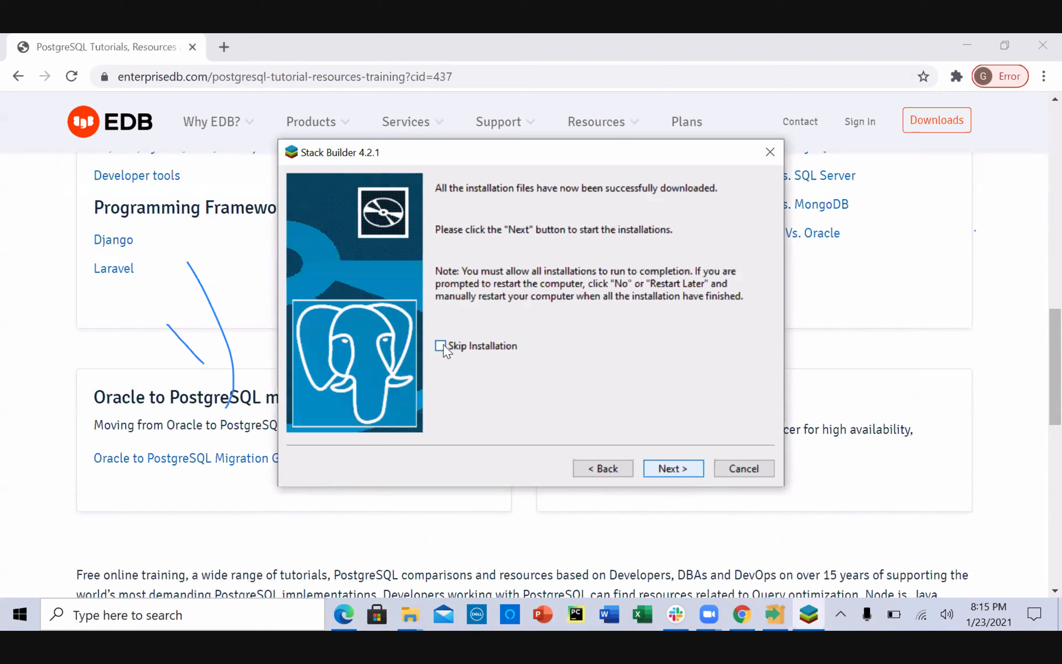
click(668, 470)
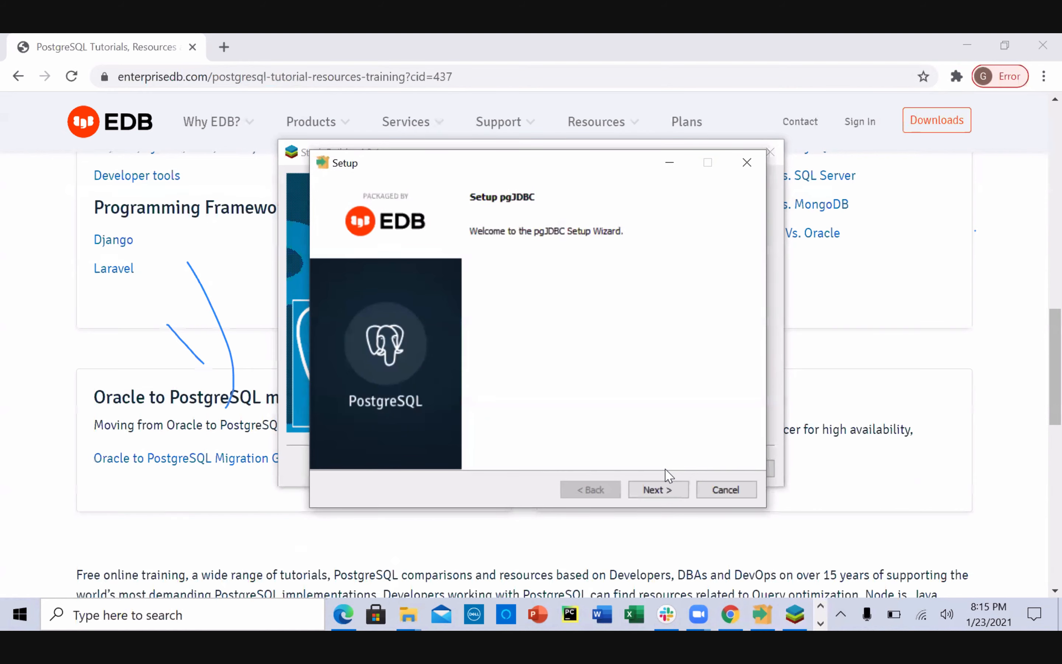
click(657, 491)
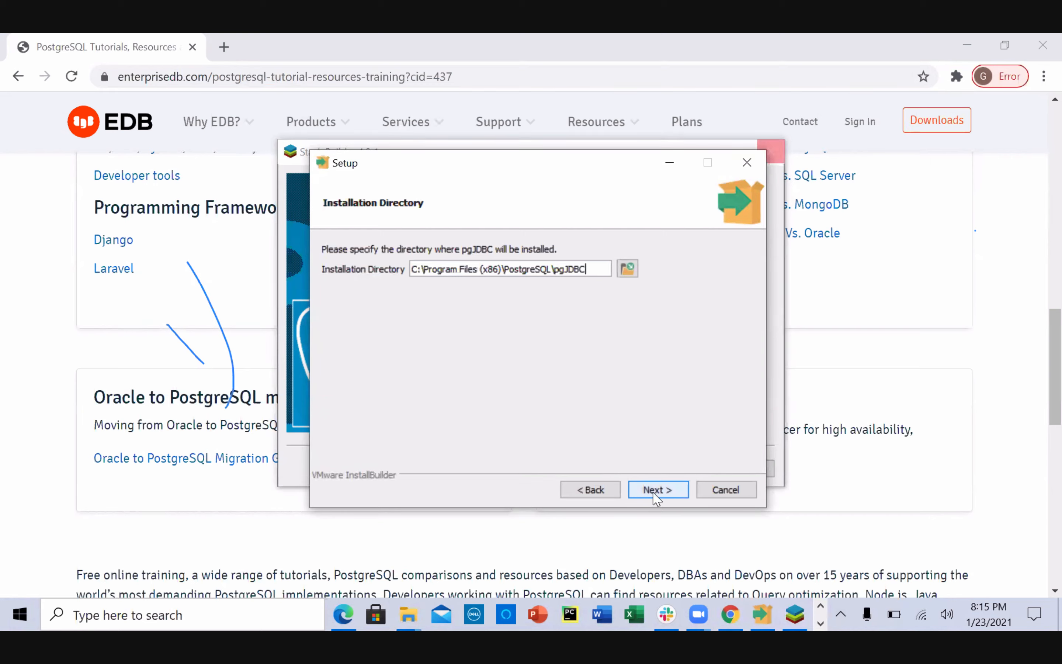
click(657, 494)
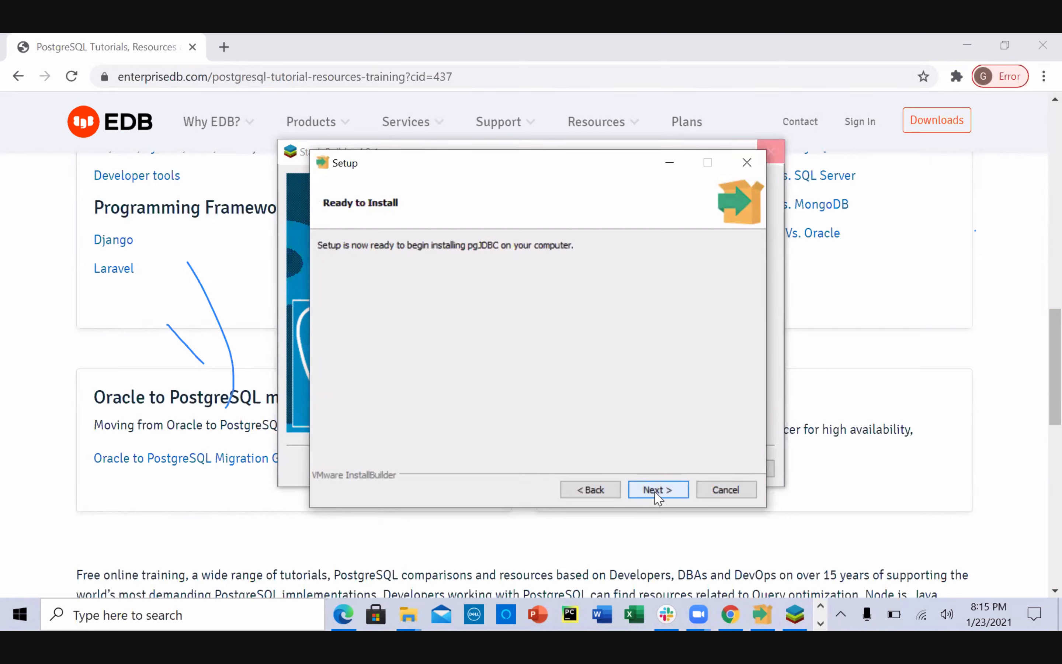
click(656, 494)
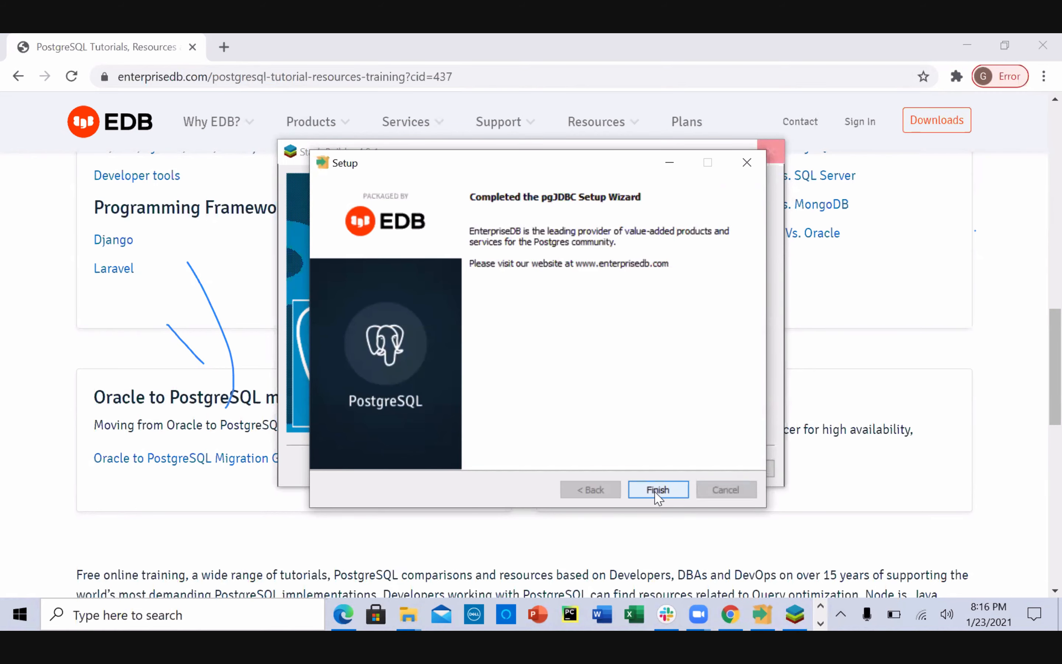
click(656, 491)
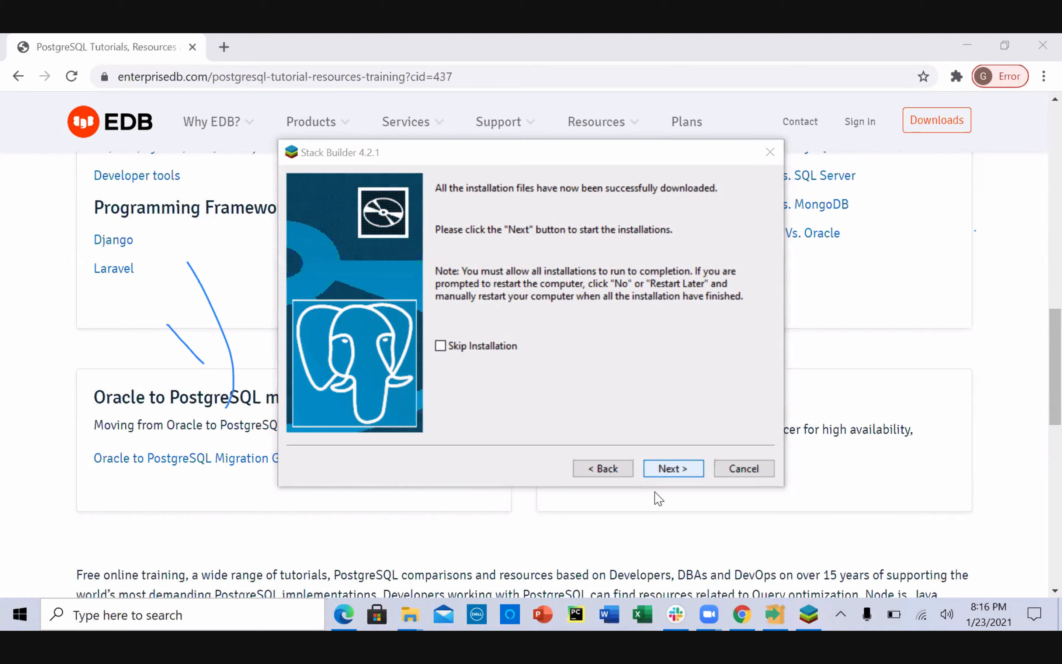
Install psqlODBC in its default directory, complete its setup wizard and finish Stack Builder
click(673, 468)
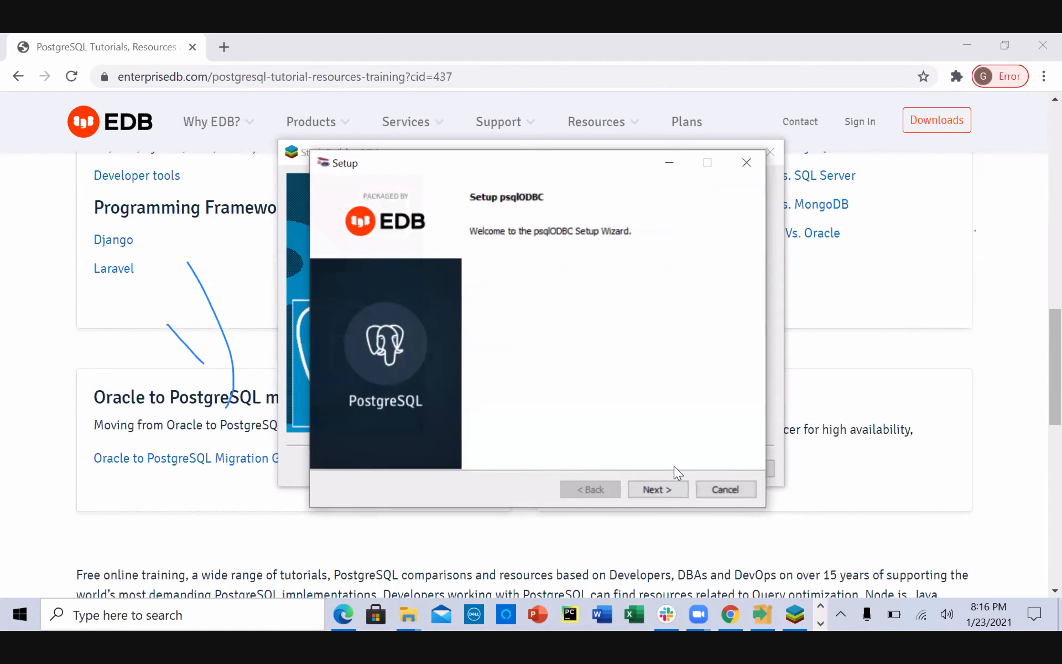
click(670, 491)
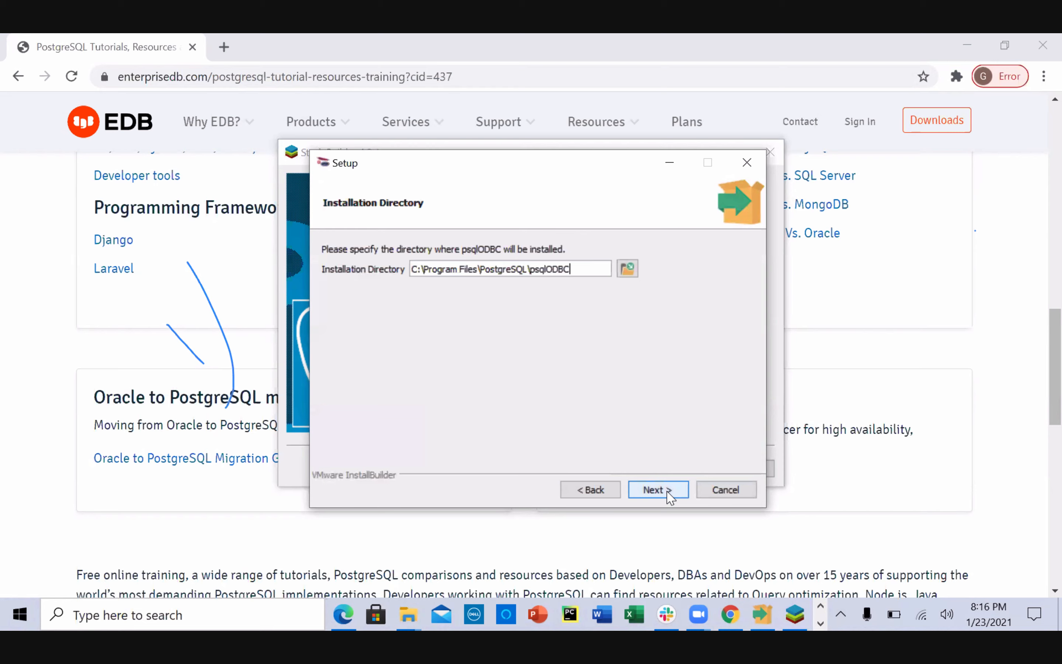
click(669, 491)
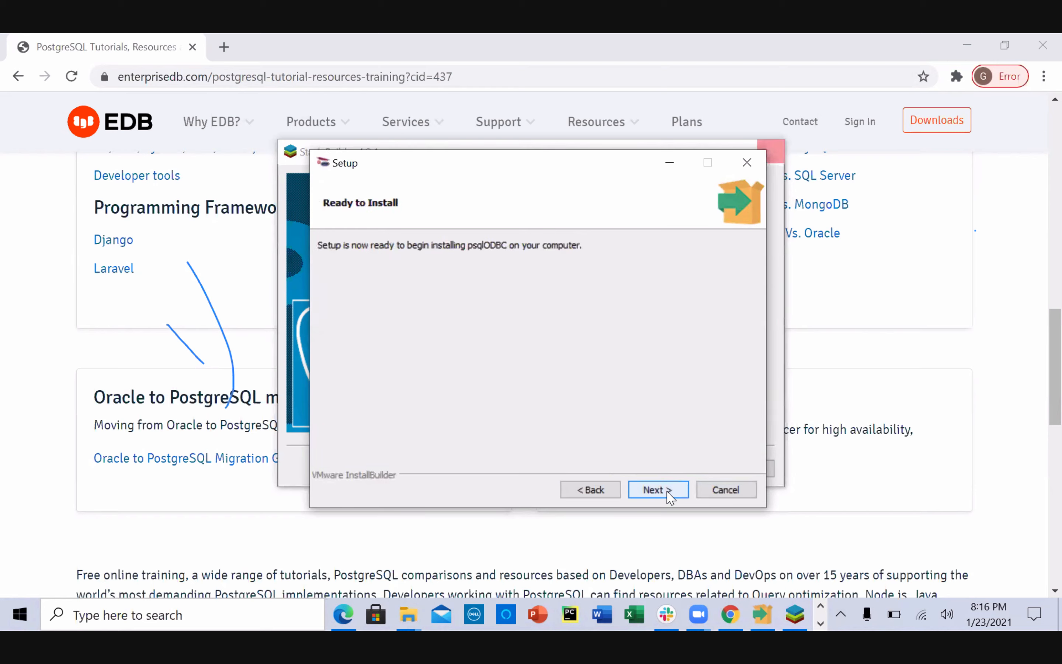
click(667, 491)
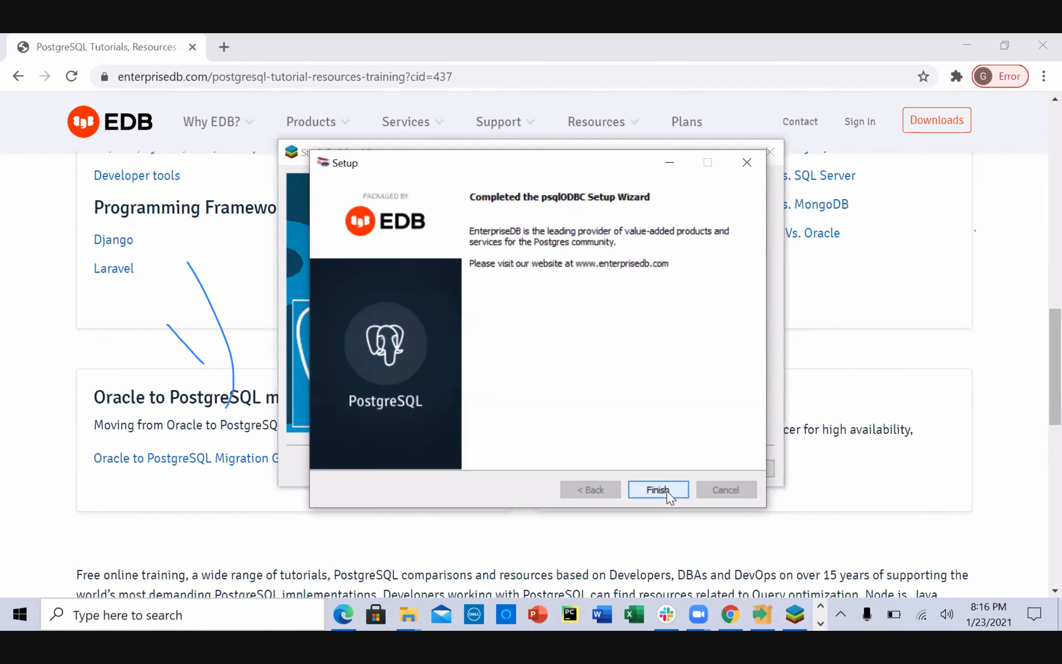
click(657, 491)
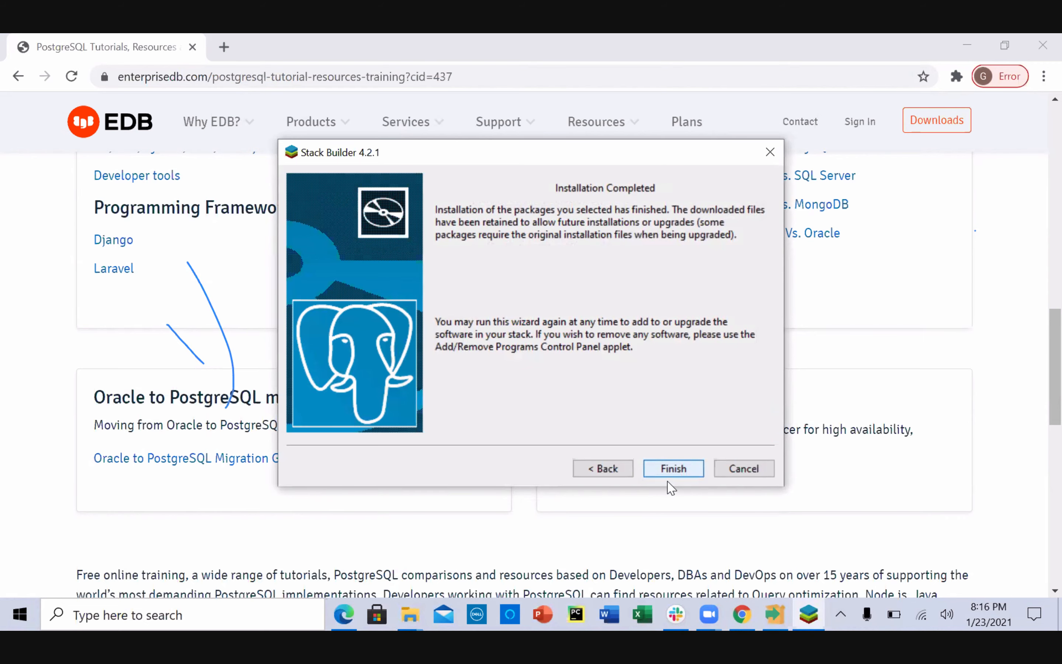
click(674, 469)
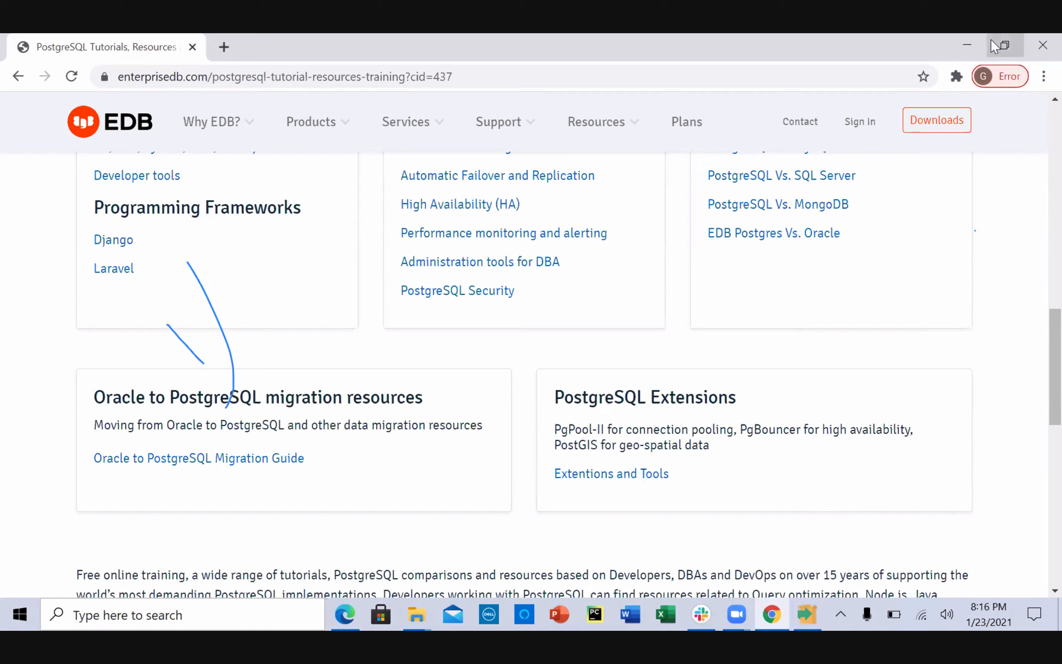
Minimize the browser and delete the two DBeaver setup files from Downloads along with the selected PostgreSQL installer, abandoning the deletion of any file in use
click(972, 51)
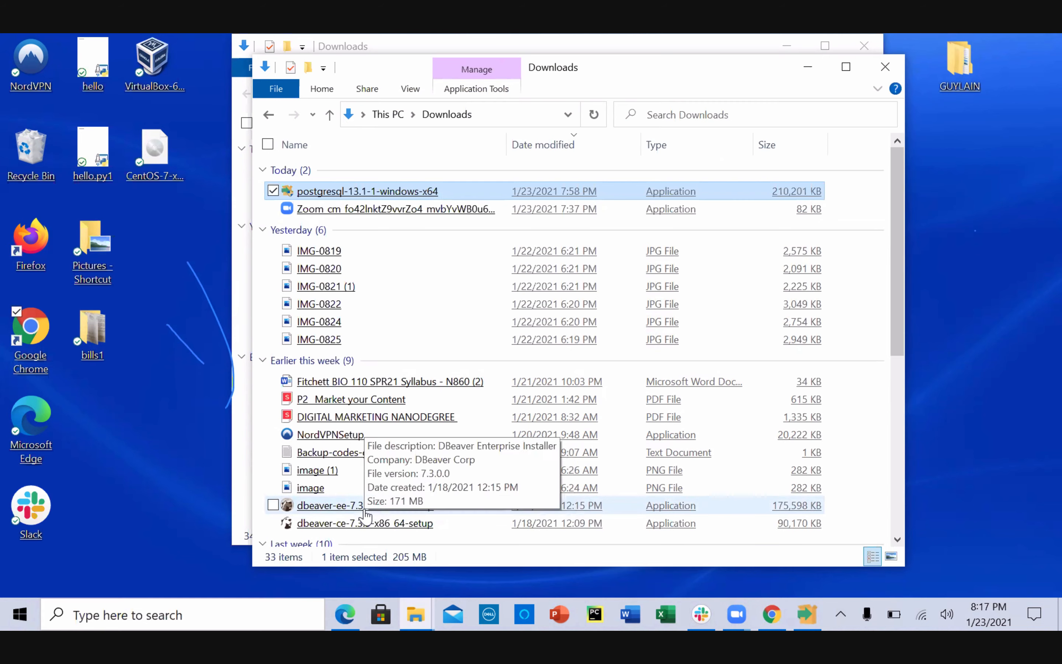
click(273, 505)
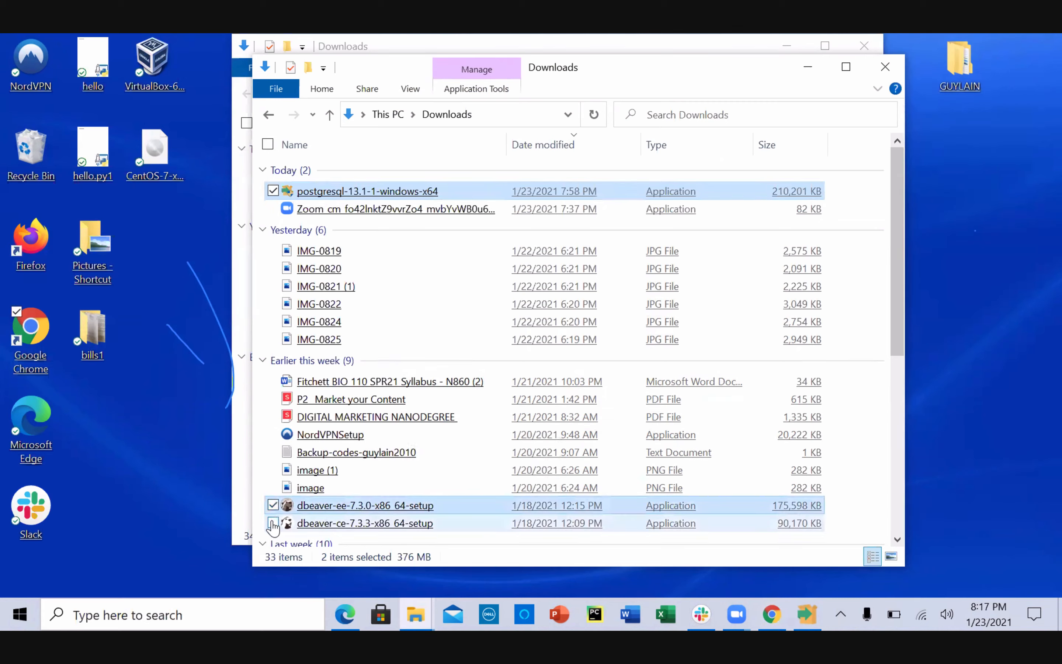
click(273, 524)
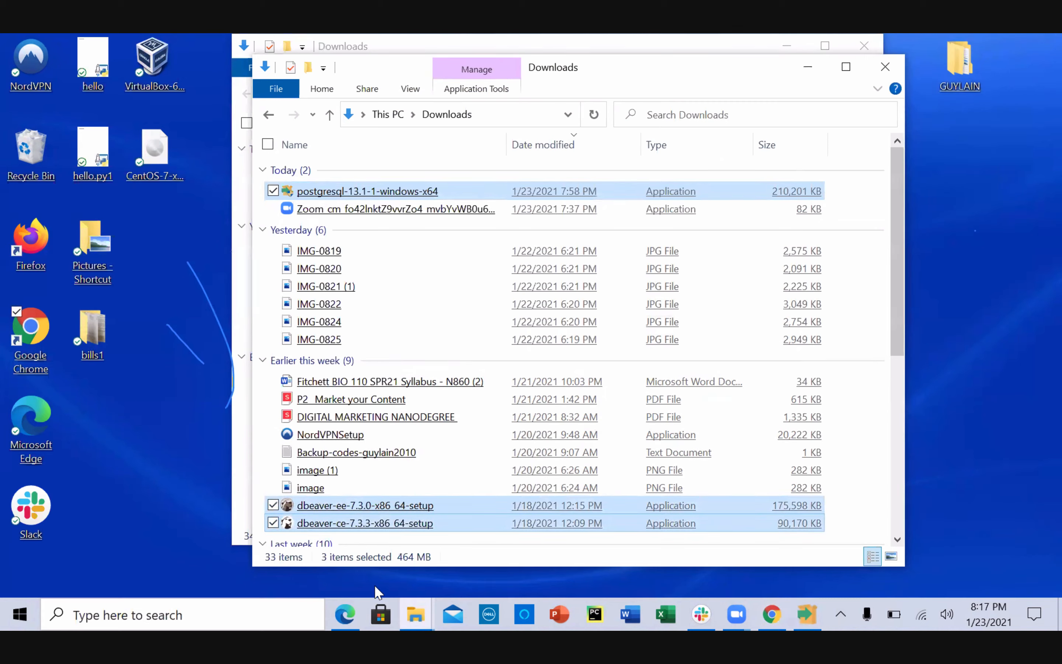
key(Delete)
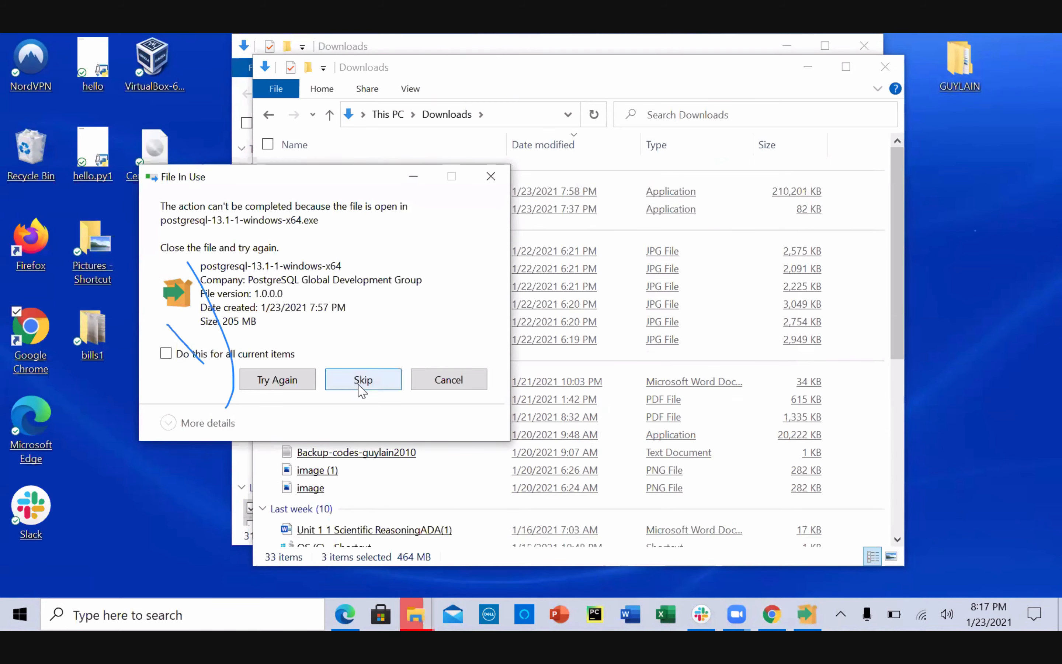
click(306, 385)
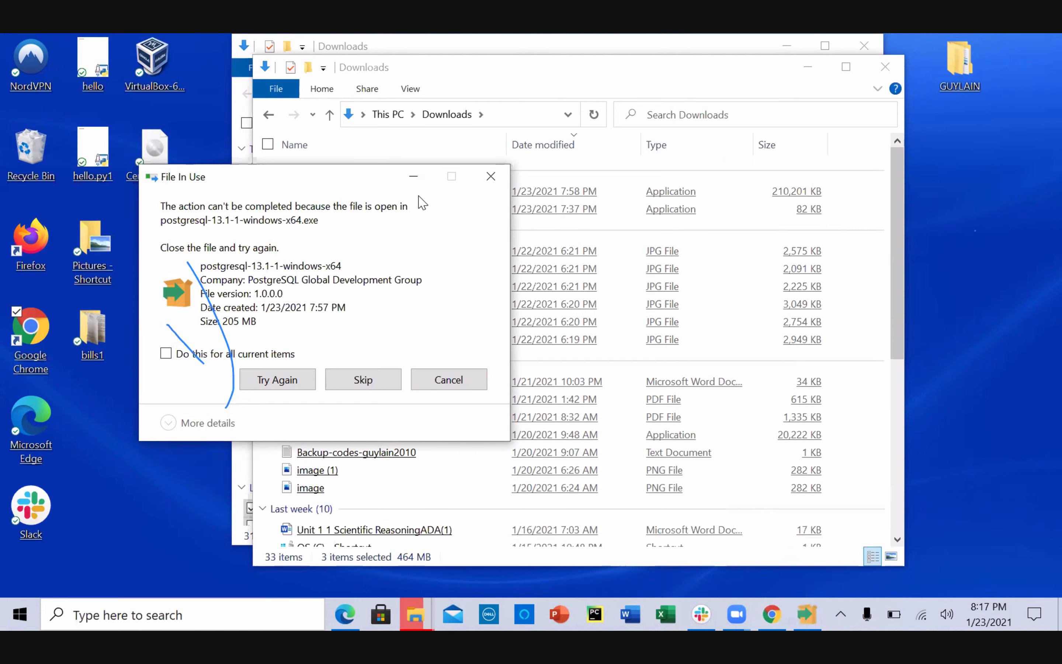
click(487, 175)
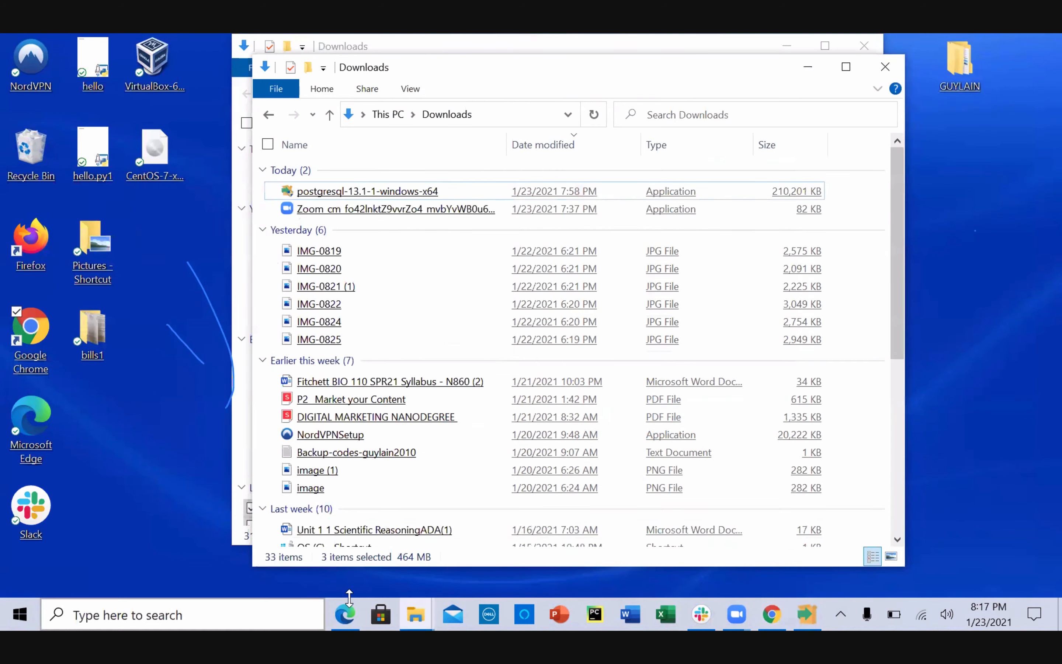
Open a new Chrome window and search Google for "dbeaver download windows 10 64 bit"
double_click(48, 340)
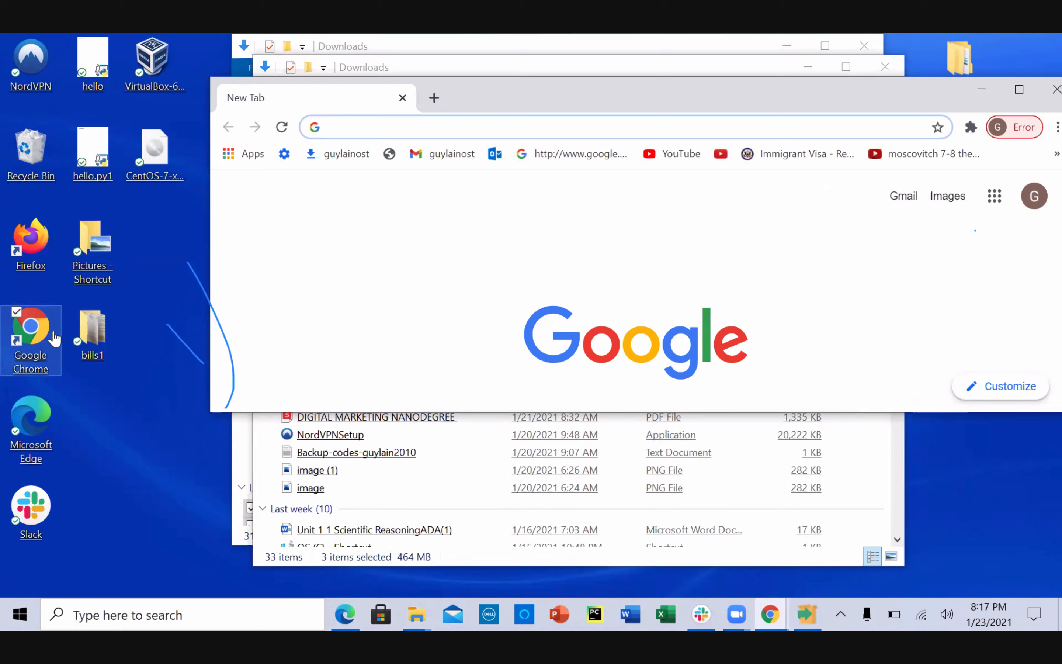
text(dbe)
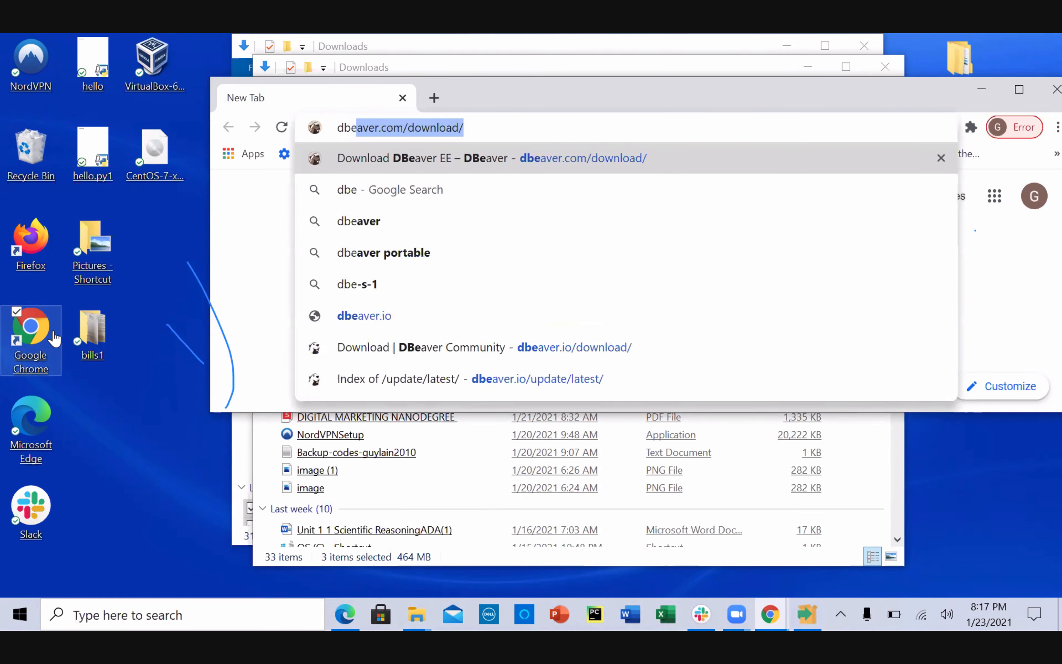
text(v)
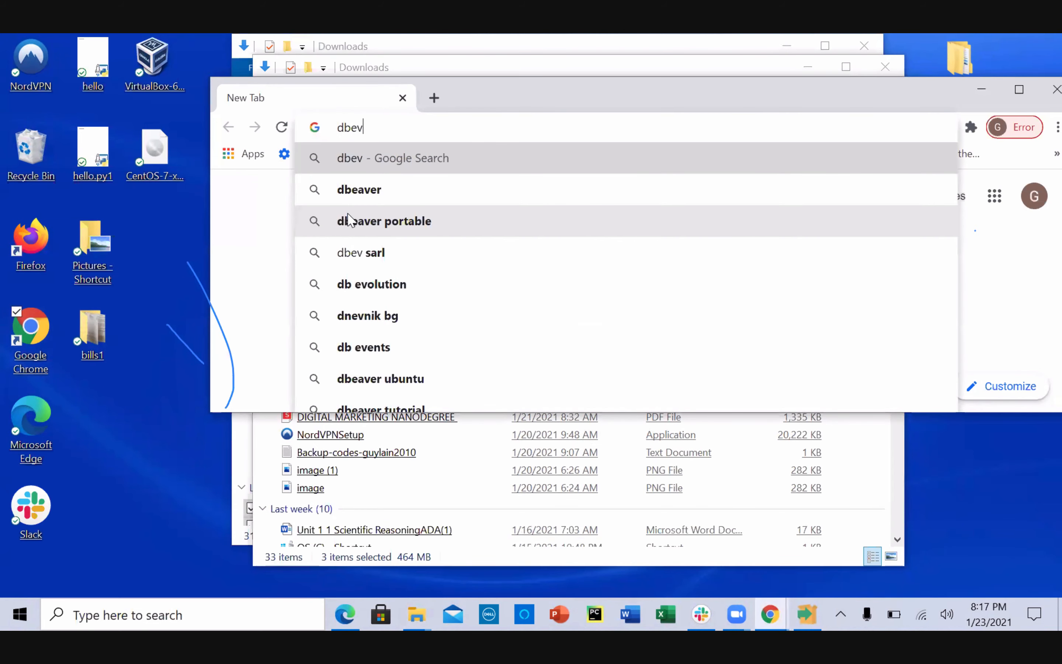
key(BackSpace)
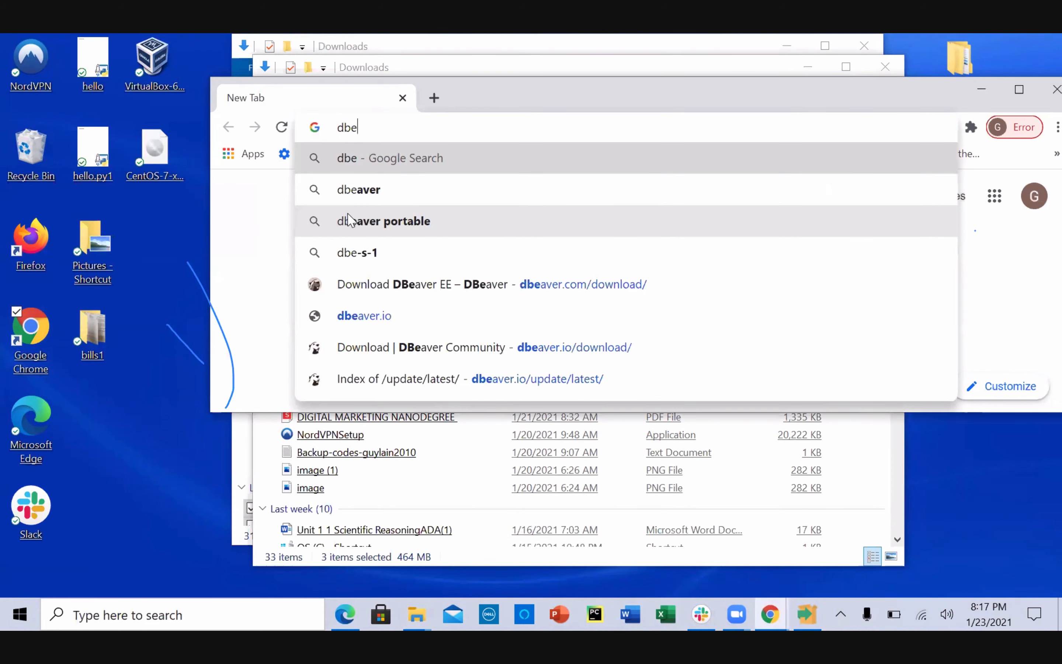
text(aver)
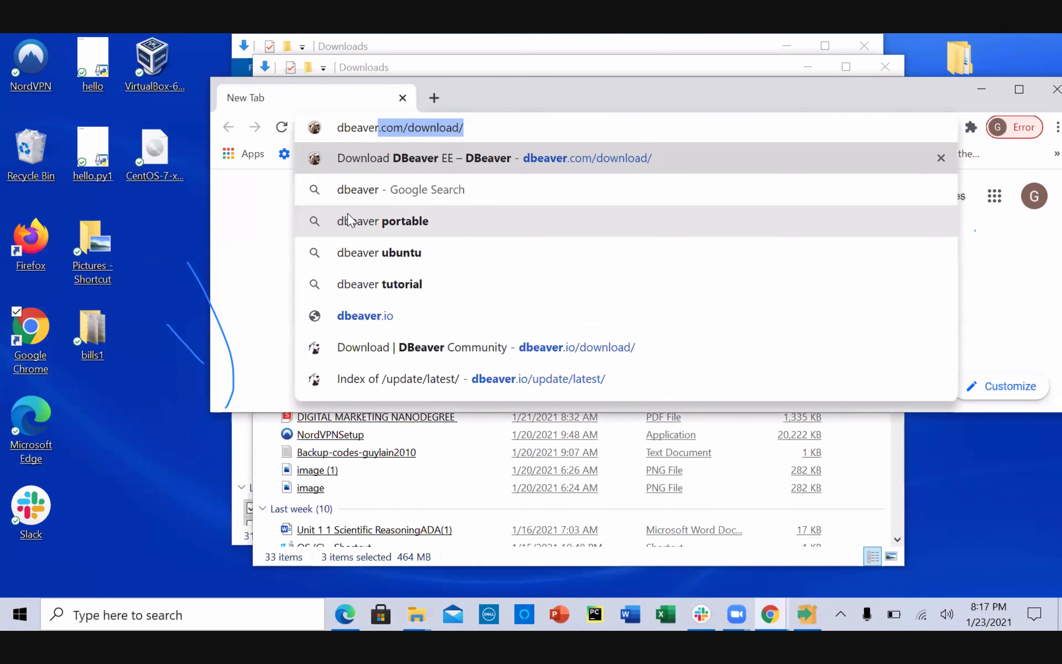
text( dow)
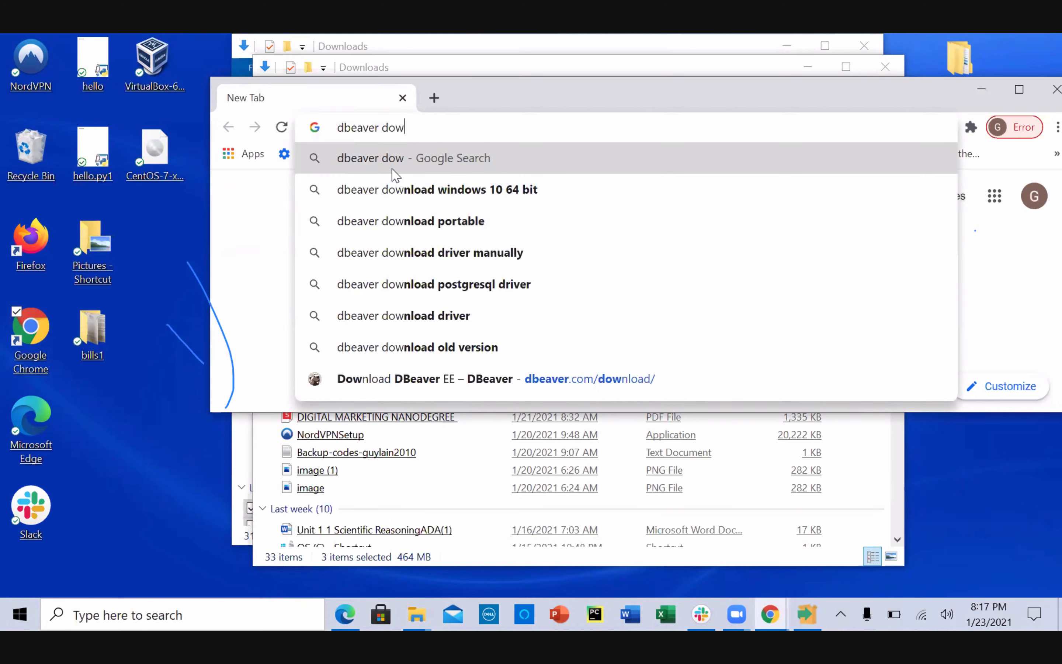
click(415, 202)
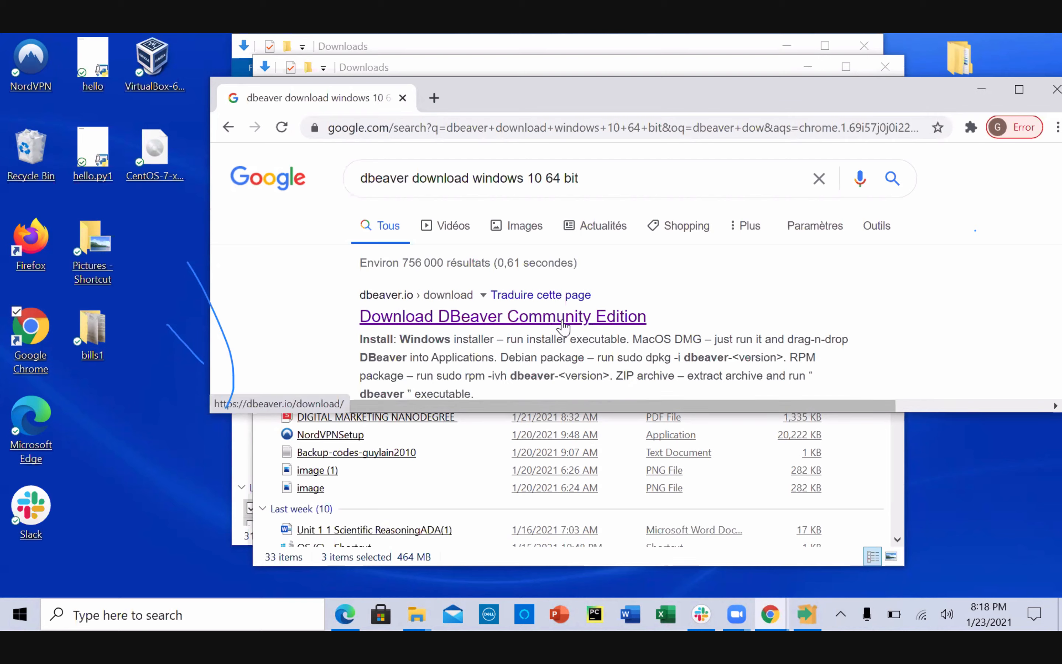
Open the DBeaver Community Edition download page in a maximized window and download the Windows 64 bit installer
click(525, 322)
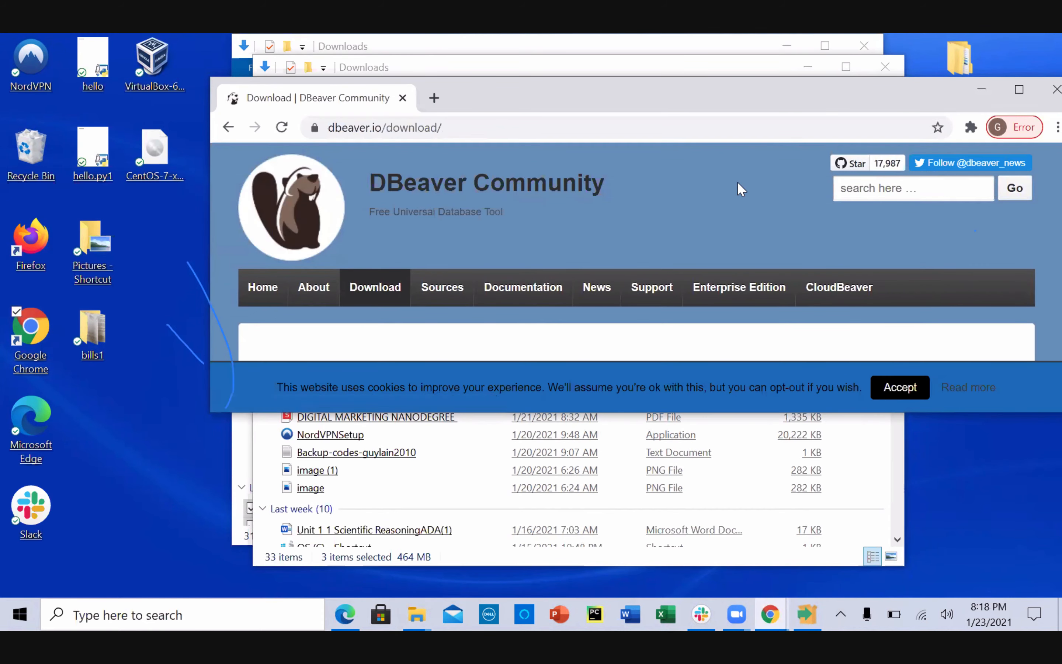
click(1018, 90)
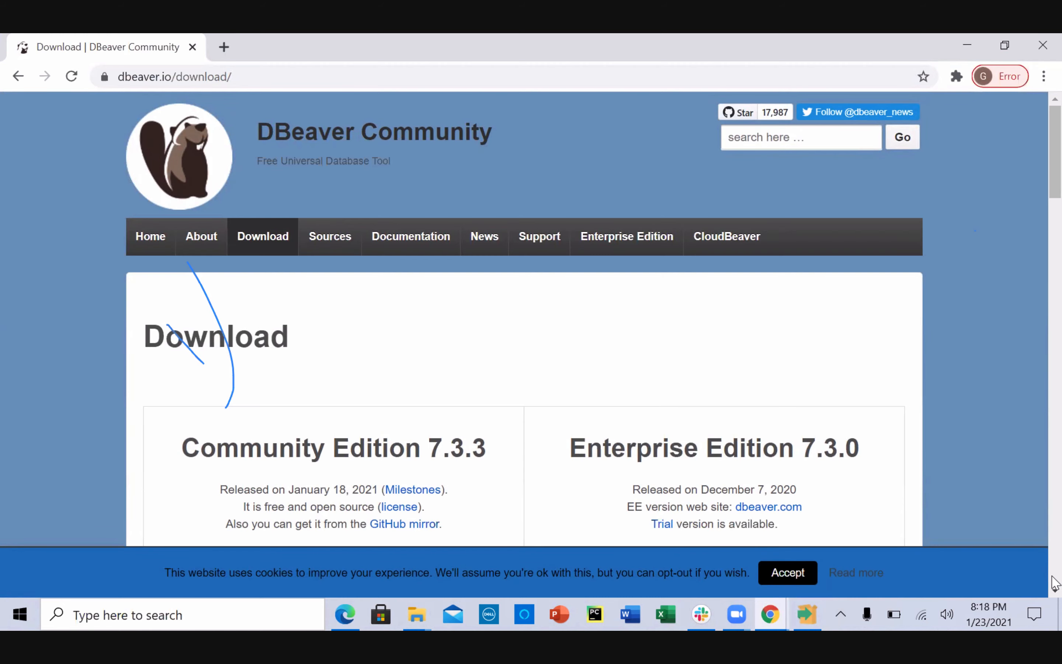
drag(1056, 594, 1056, 594)
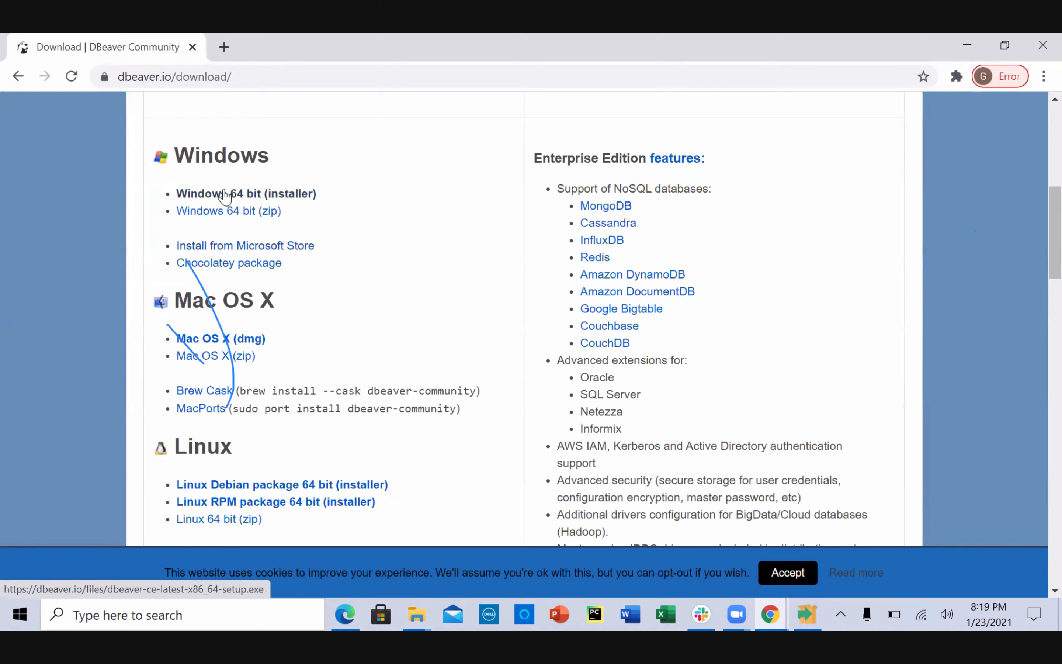
click(225, 196)
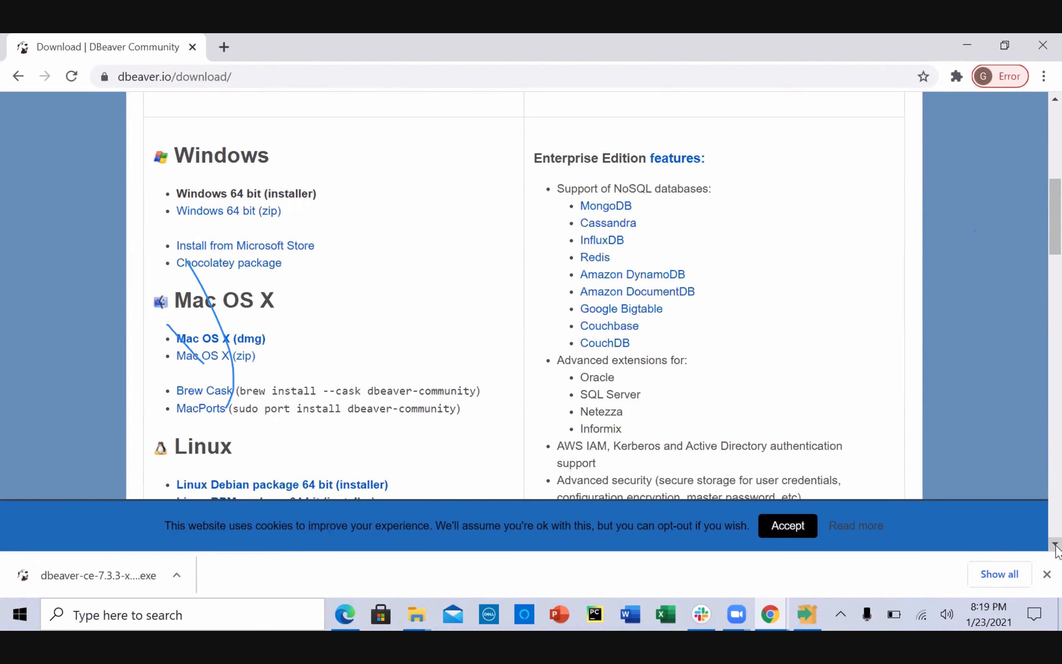
Run the downloaded DBeaver installer in English, accept the license, choose installation for all users and allow it administrator rights
click(1056, 544)
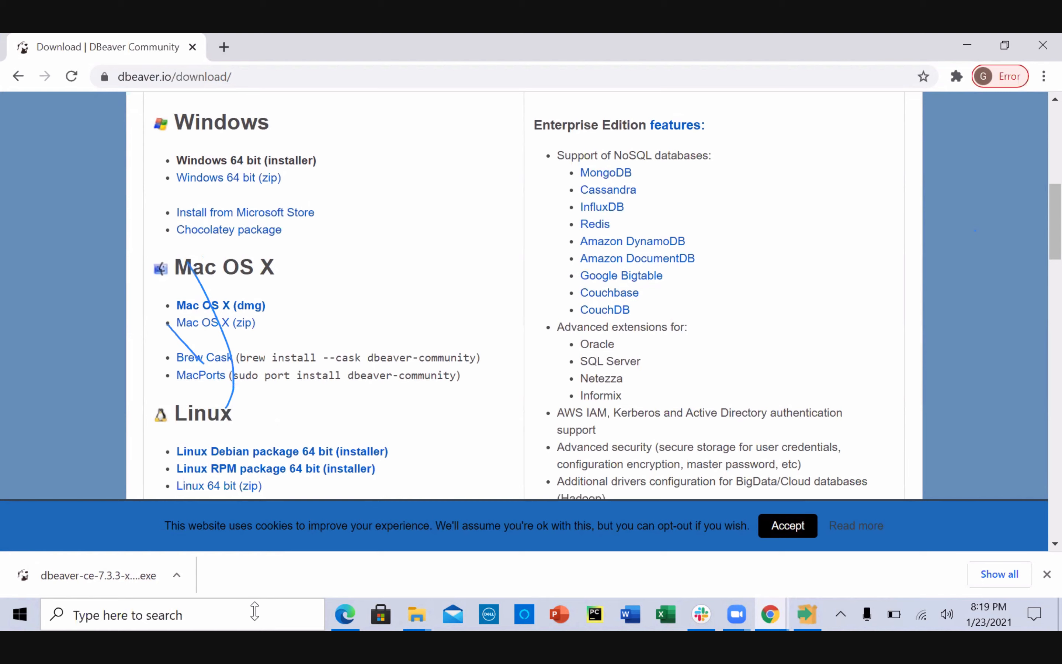
click(173, 572)
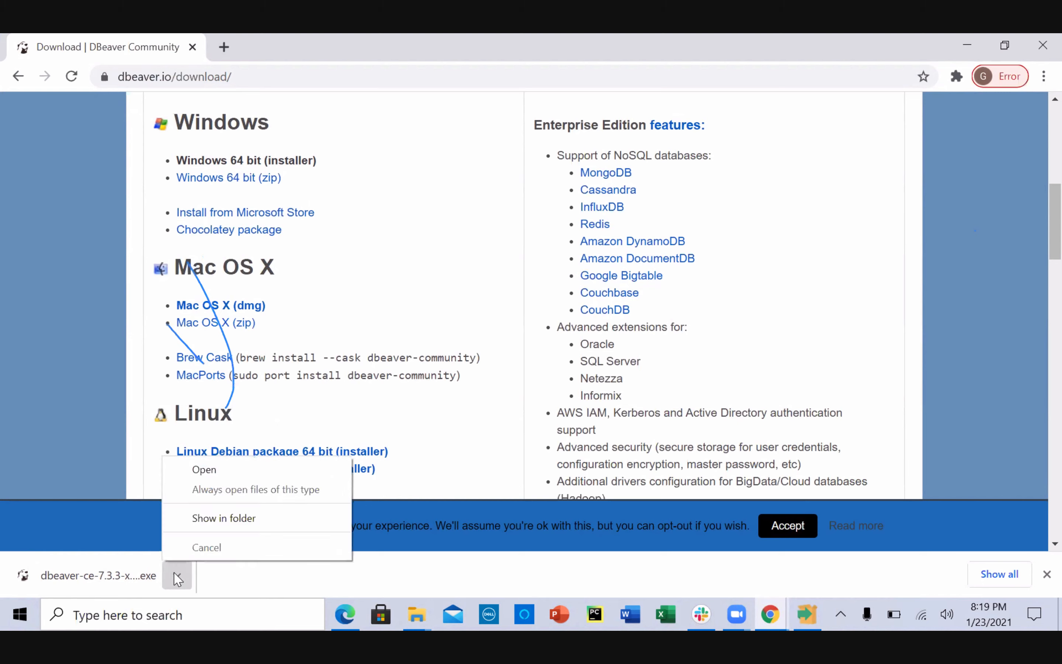
click(139, 576)
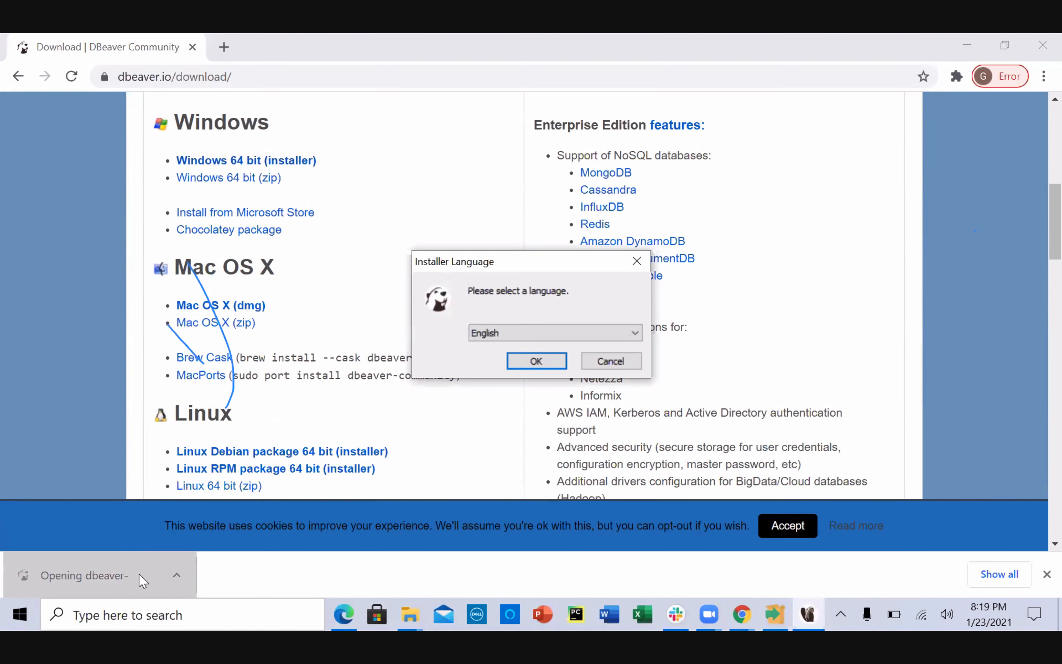
click(526, 362)
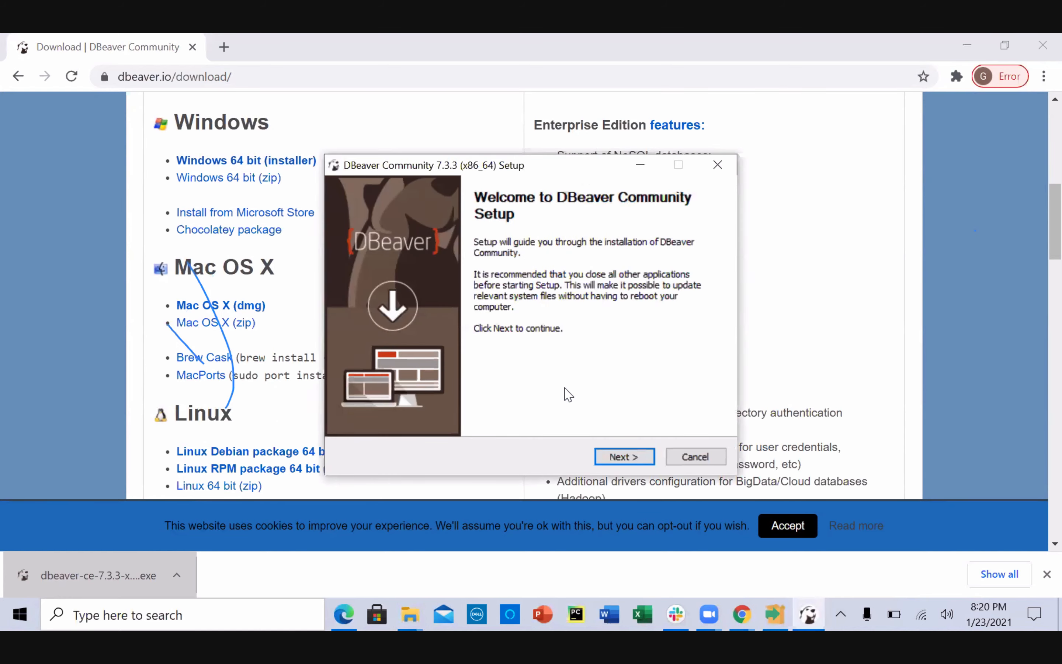
click(622, 457)
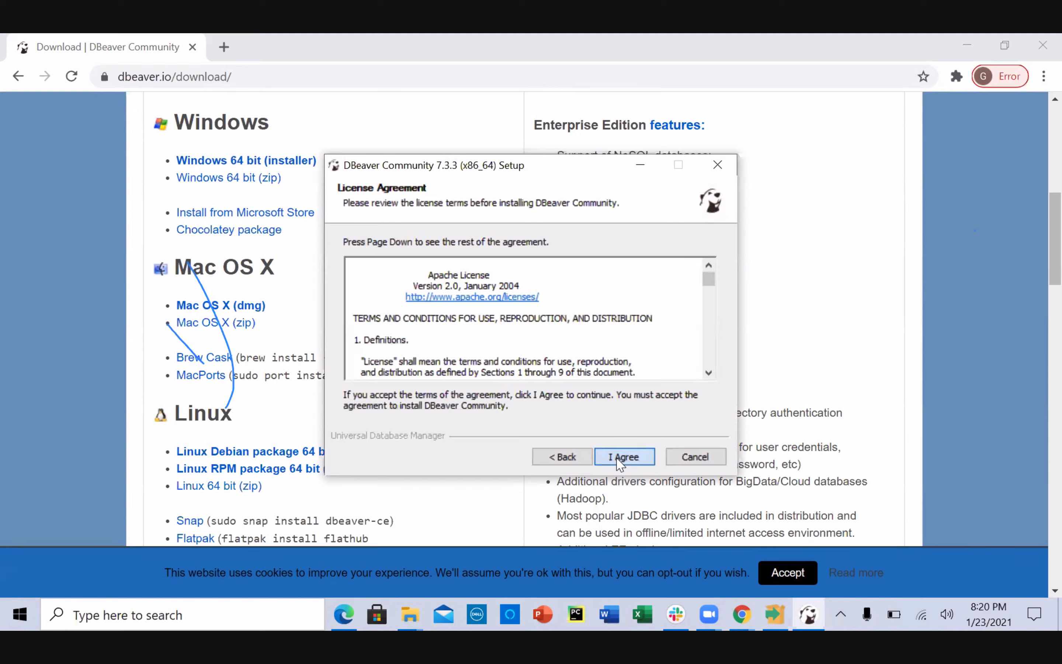
click(620, 459)
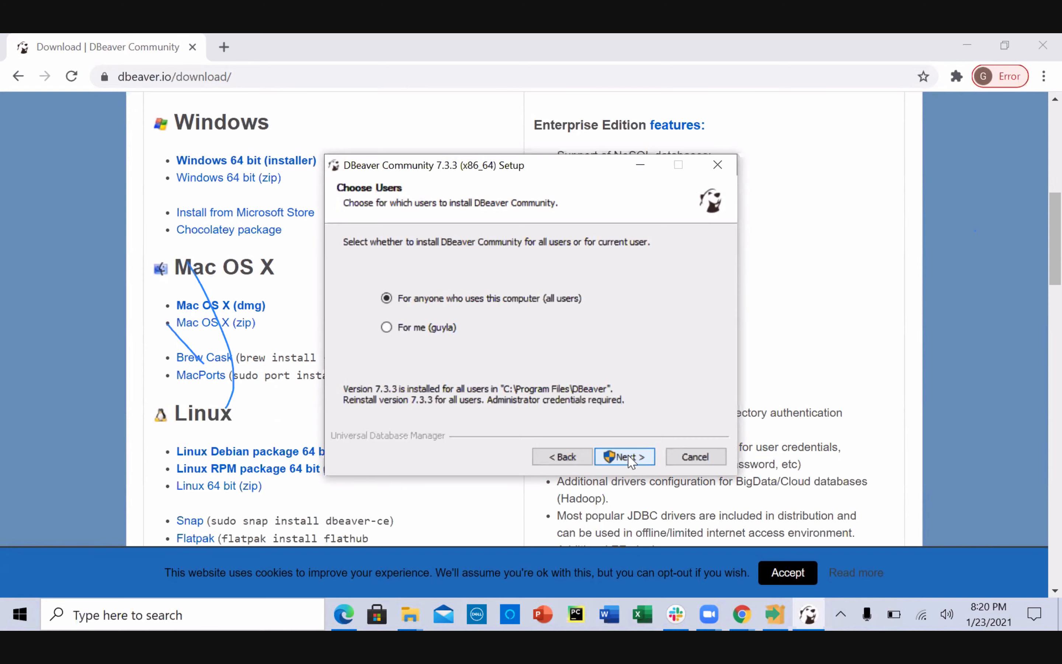
click(631, 461)
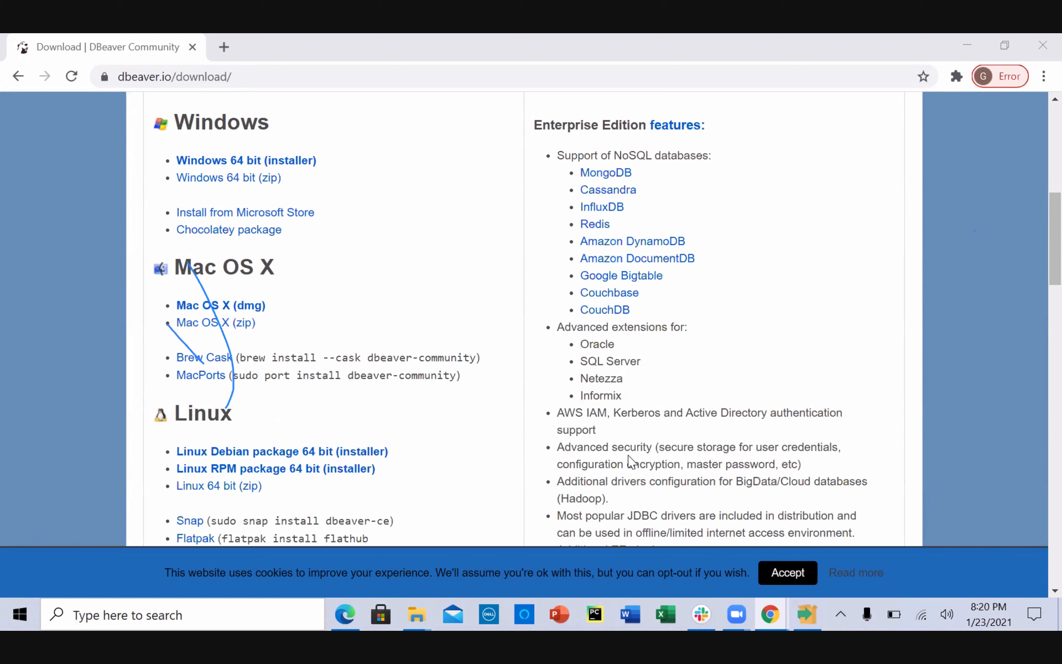
click(471, 436)
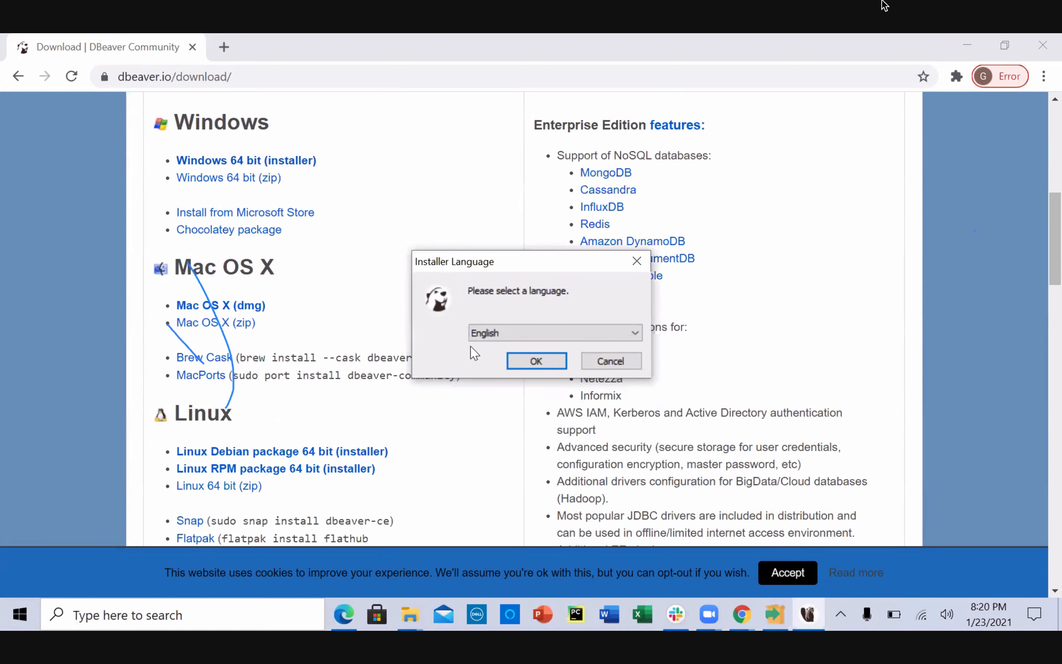
Continue the DBeaver Community 7.3.3 setup in English and accept its Apache license agreement
click(538, 361)
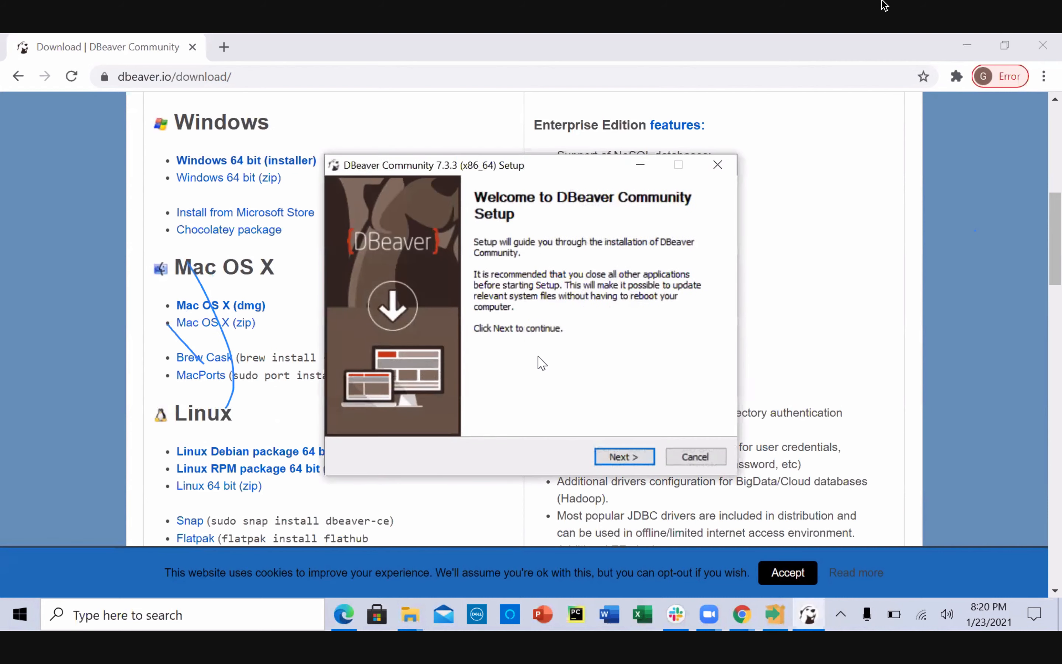
click(623, 449)
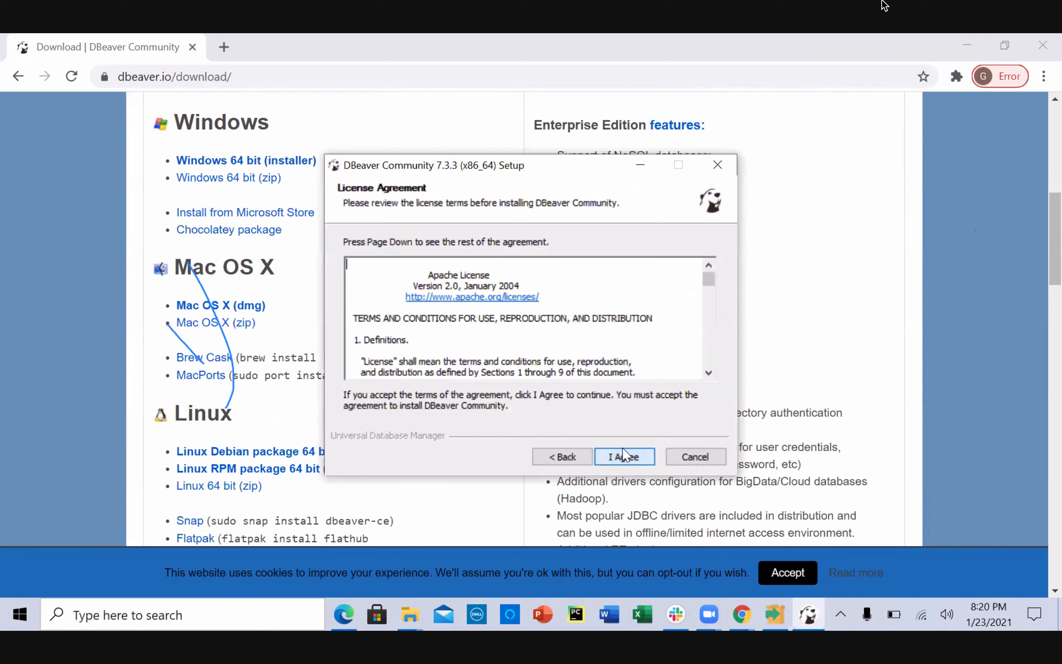
click(633, 457)
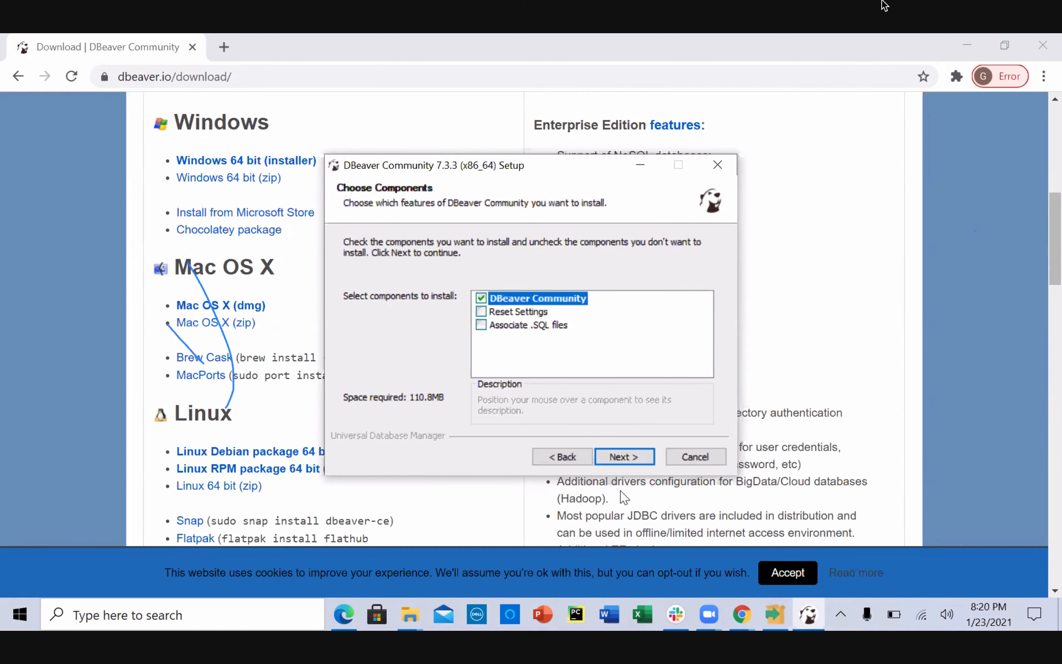
Choose DBeaver Community and Associate .SQL files as the components to install, leaving Reset Settings out
scroll(620, 487, down, 1)
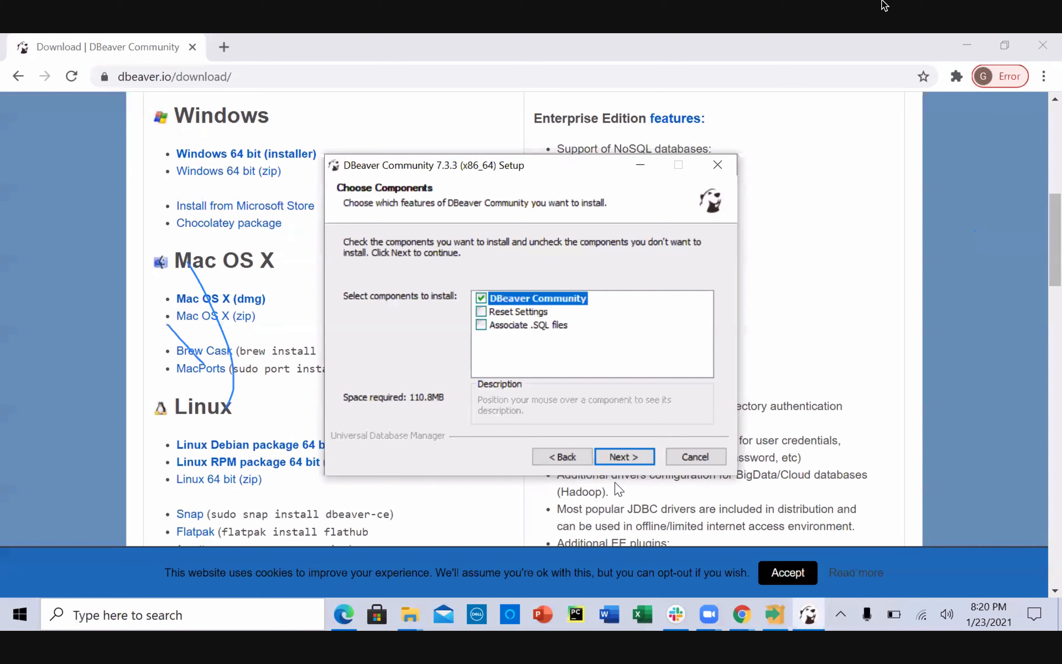
click(484, 325)
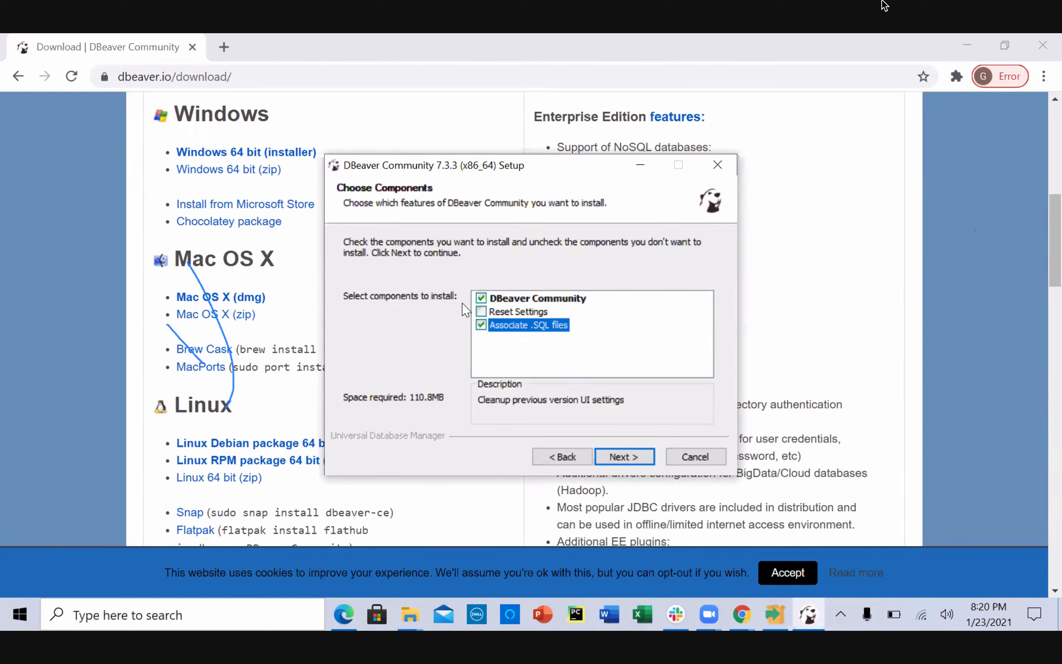
click(483, 312)
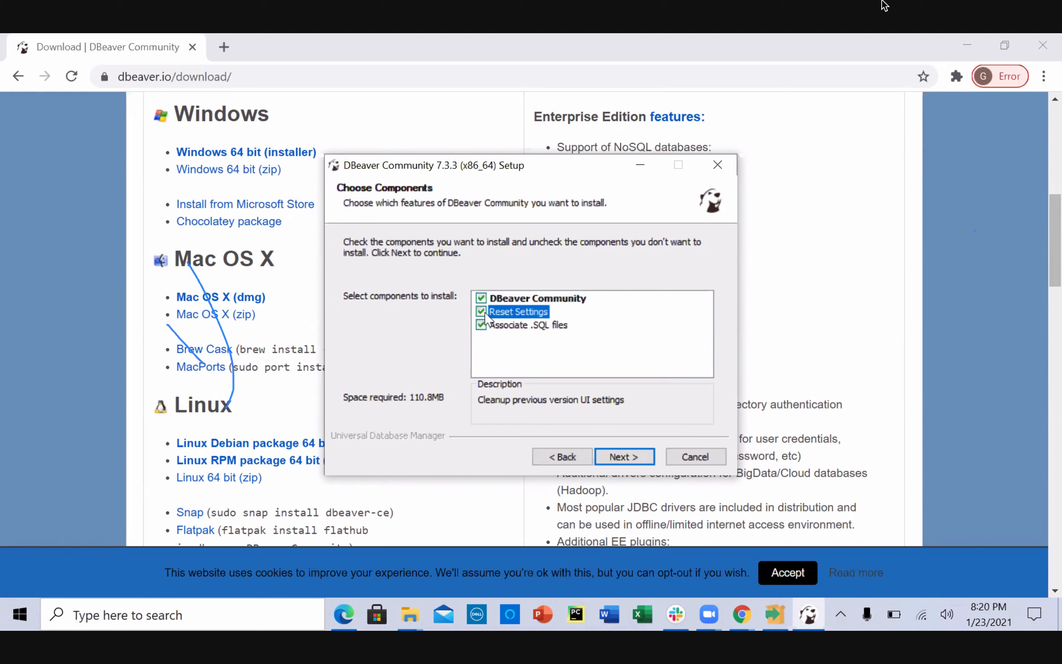
click(482, 312)
click(619, 457)
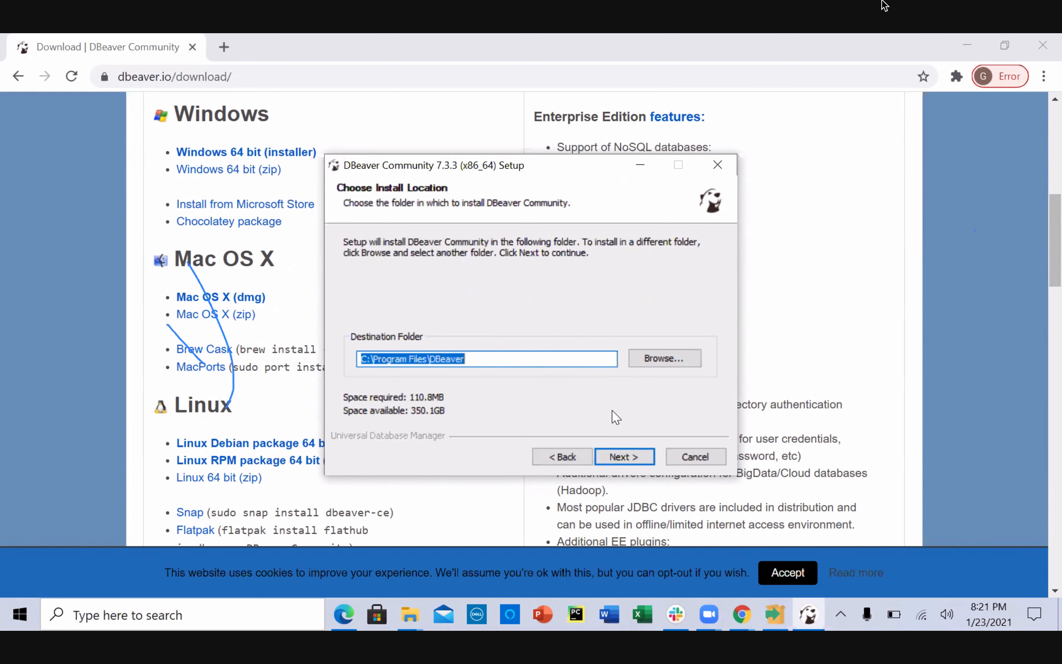
Install DBeaver Community into C:\Program Files\DBeaver with the DBeaver Community shortcut folder, and finish the setup without a desktop shortcut
click(637, 464)
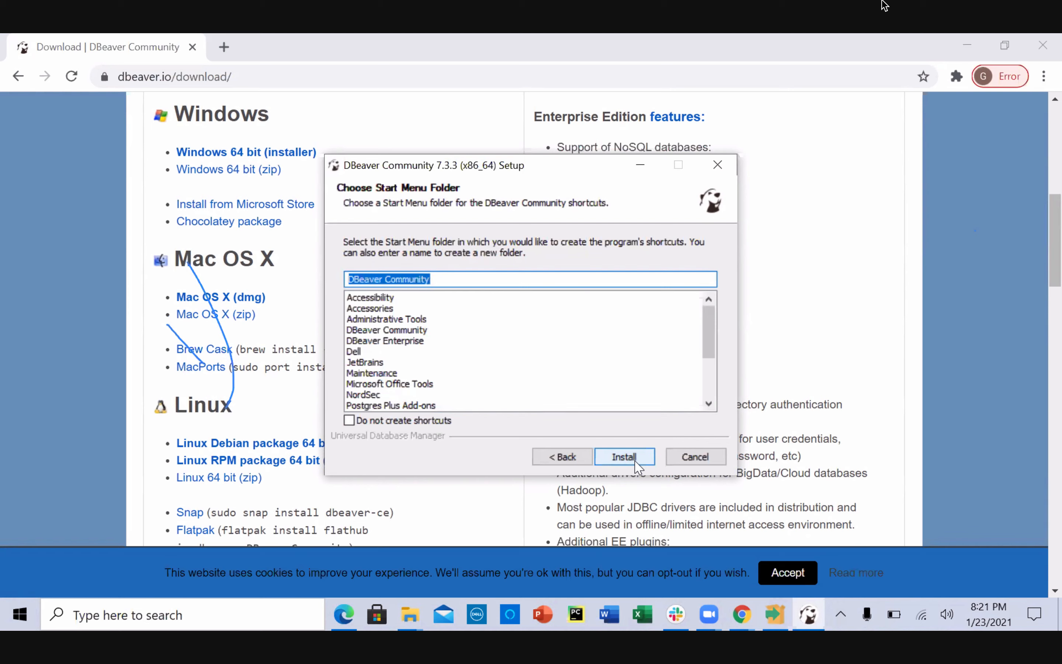
click(635, 461)
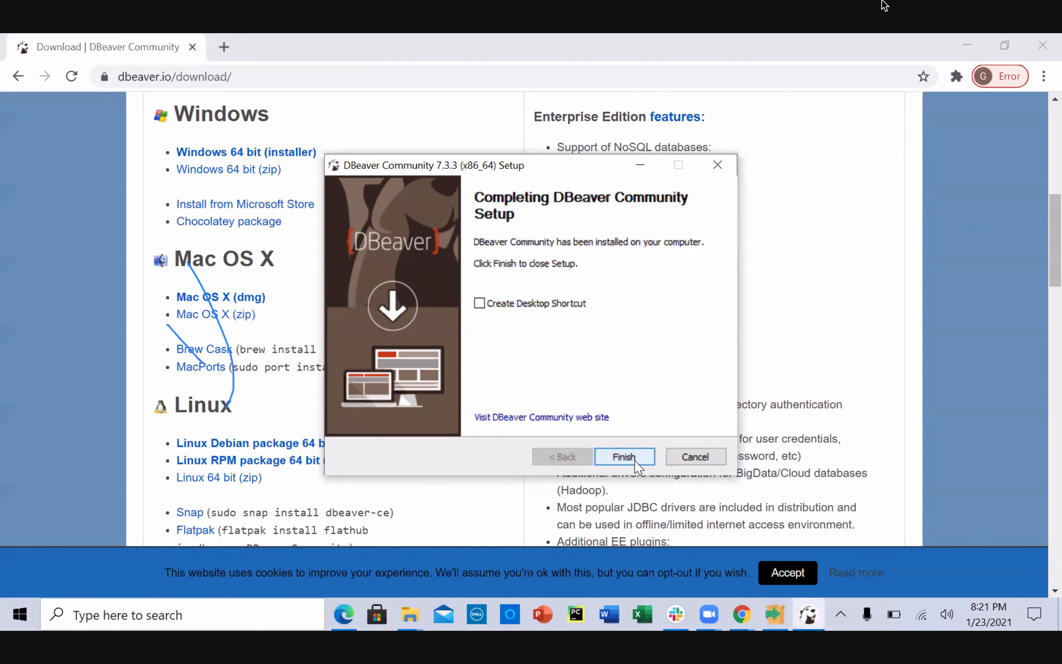
click(625, 457)
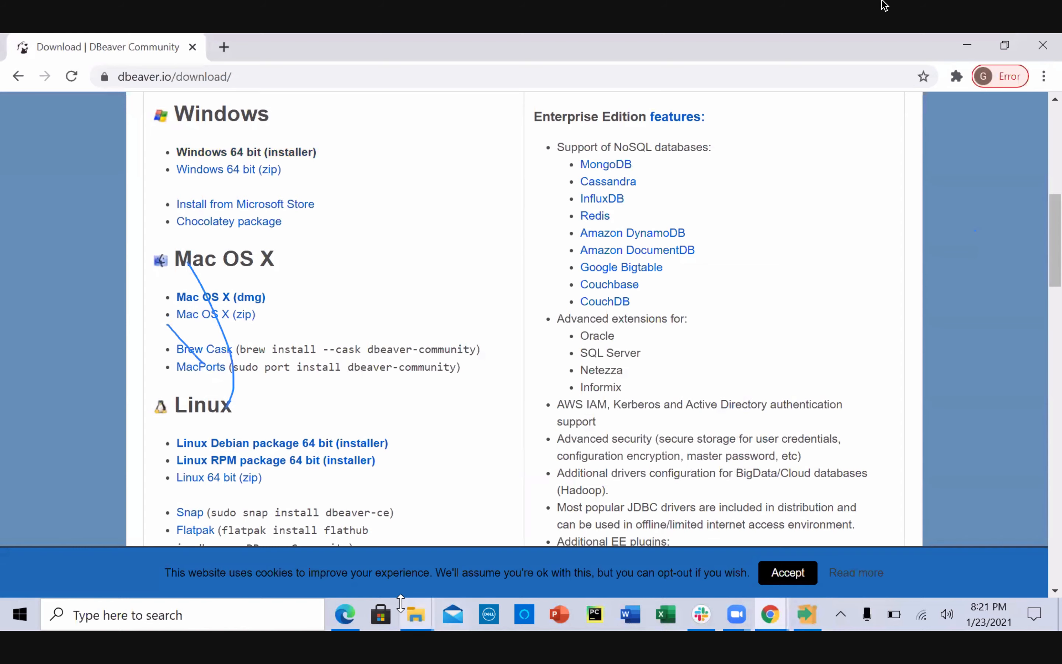
click(423, 621)
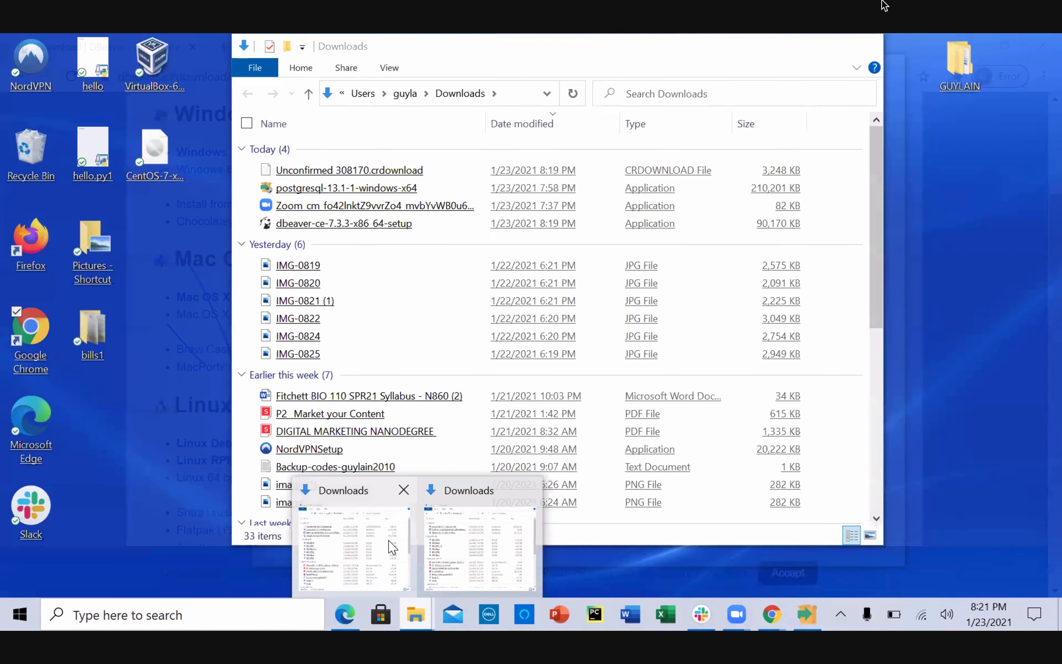
click(392, 548)
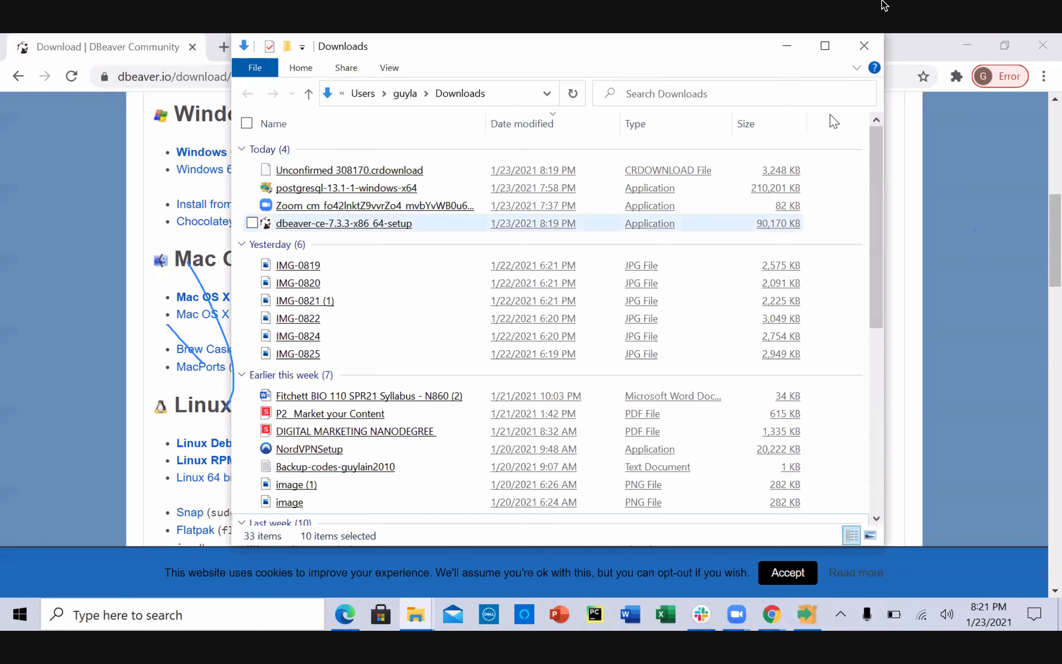
click(787, 46)
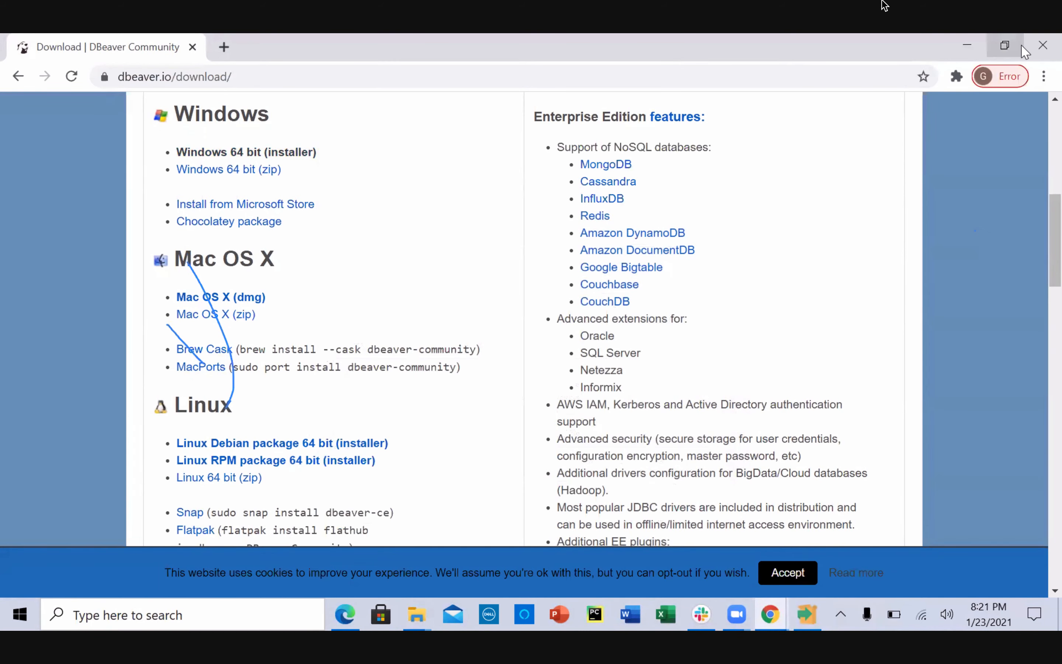
Close the browser and the remaining Downloads window, and abort the PostgreSQL setup wizard that is still open
click(1042, 36)
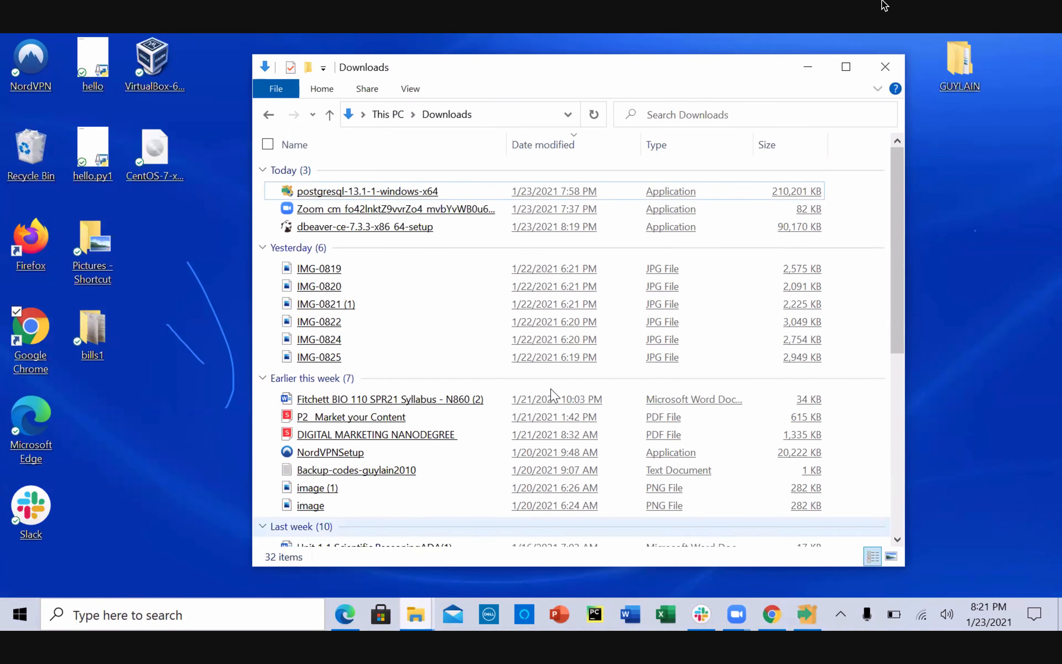
click(885, 67)
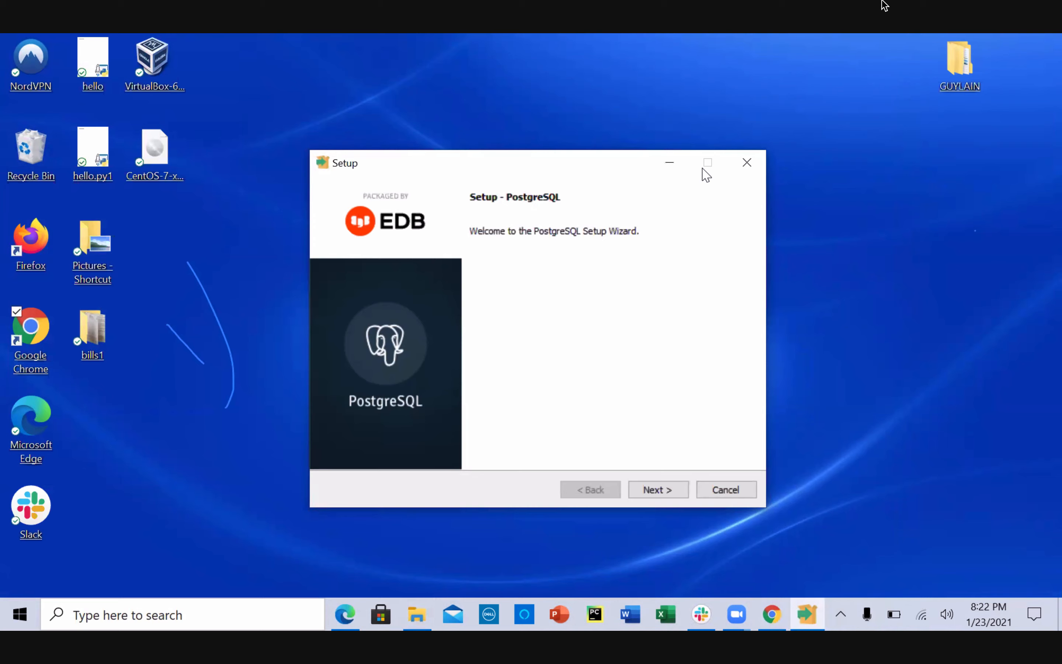
click(751, 159)
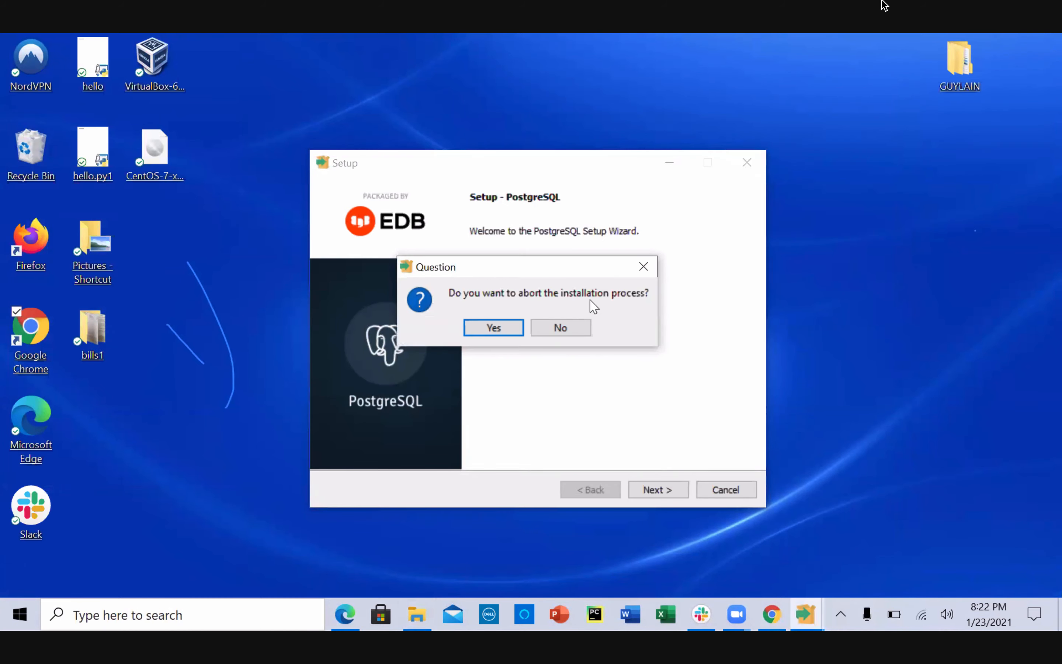
click(492, 336)
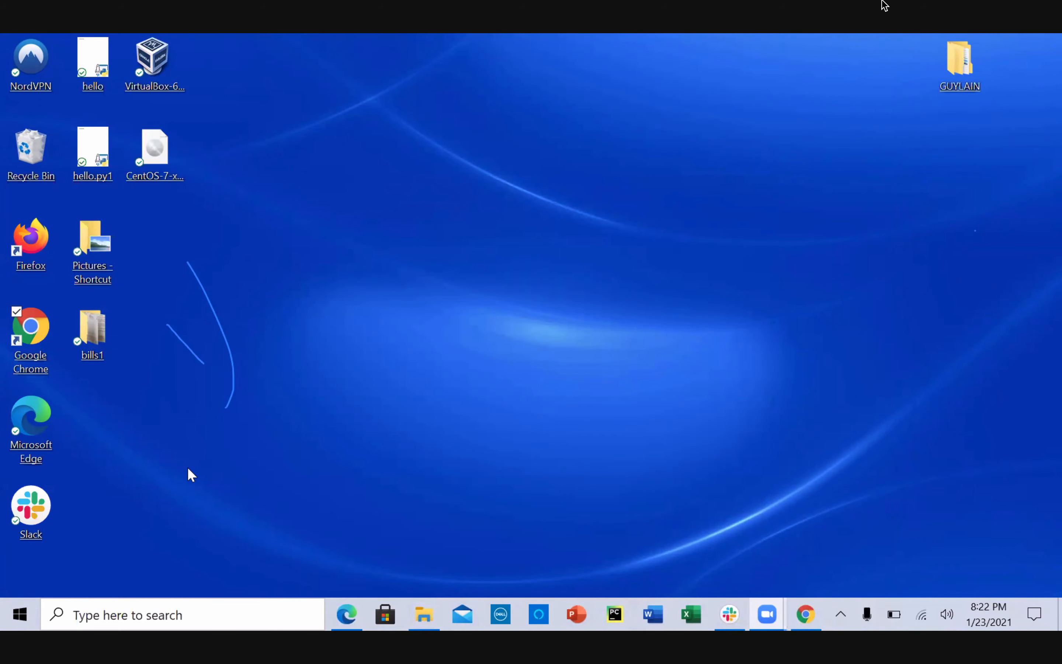
mouse_move(337, 619)
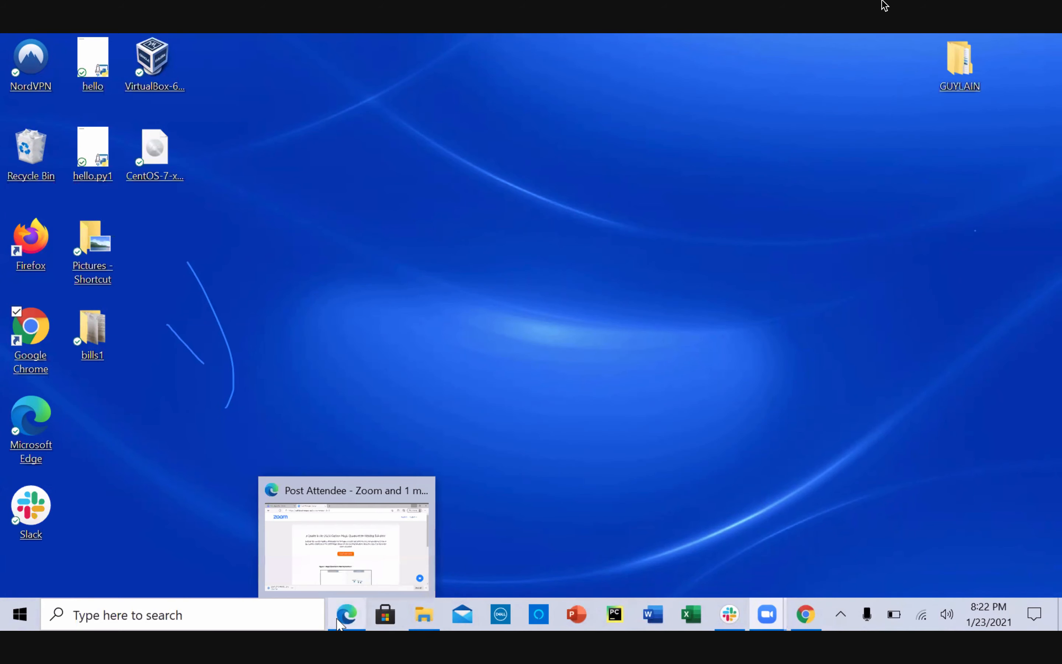
click(97, 621)
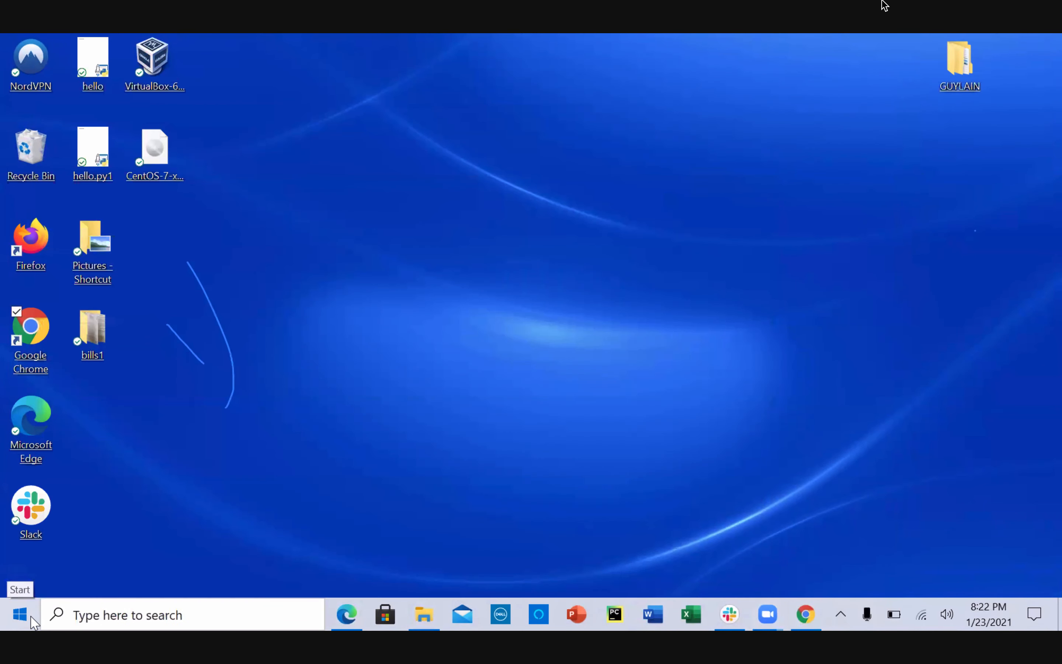
click(32, 619)
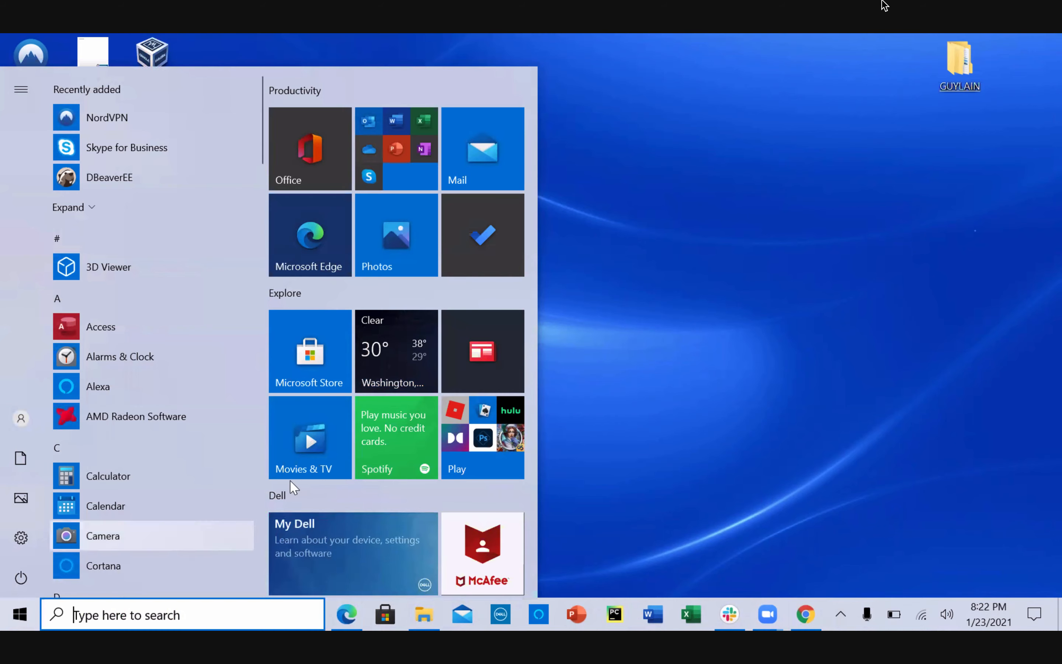
click(632, 446)
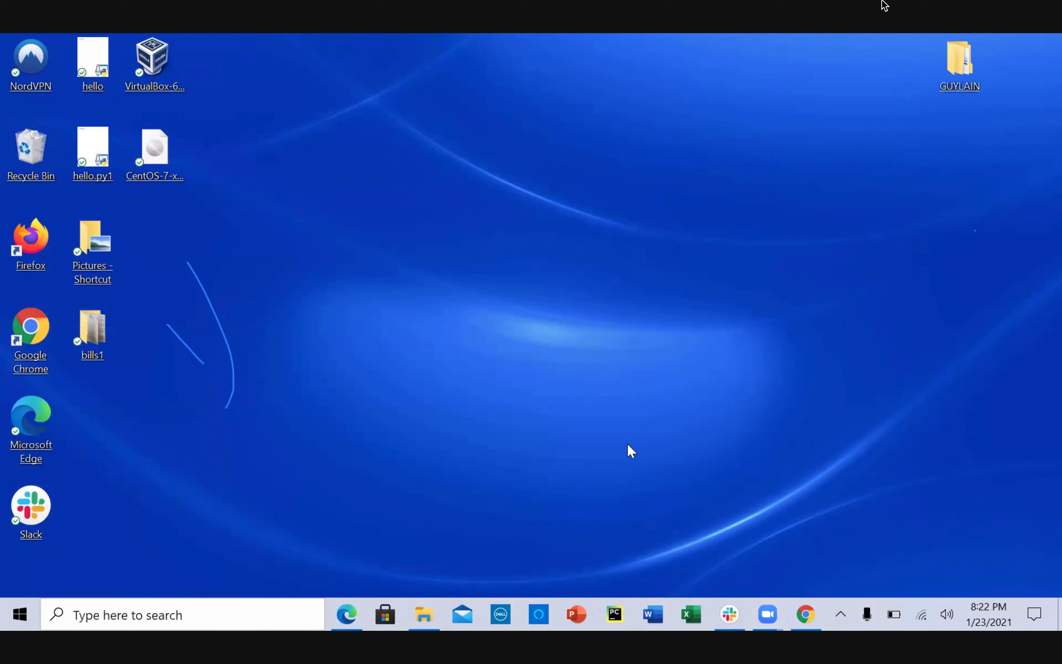
Expand the recently added apps and look through the whole list of installed applications for the DBeaver and PostgreSQL entries
click(26, 609)
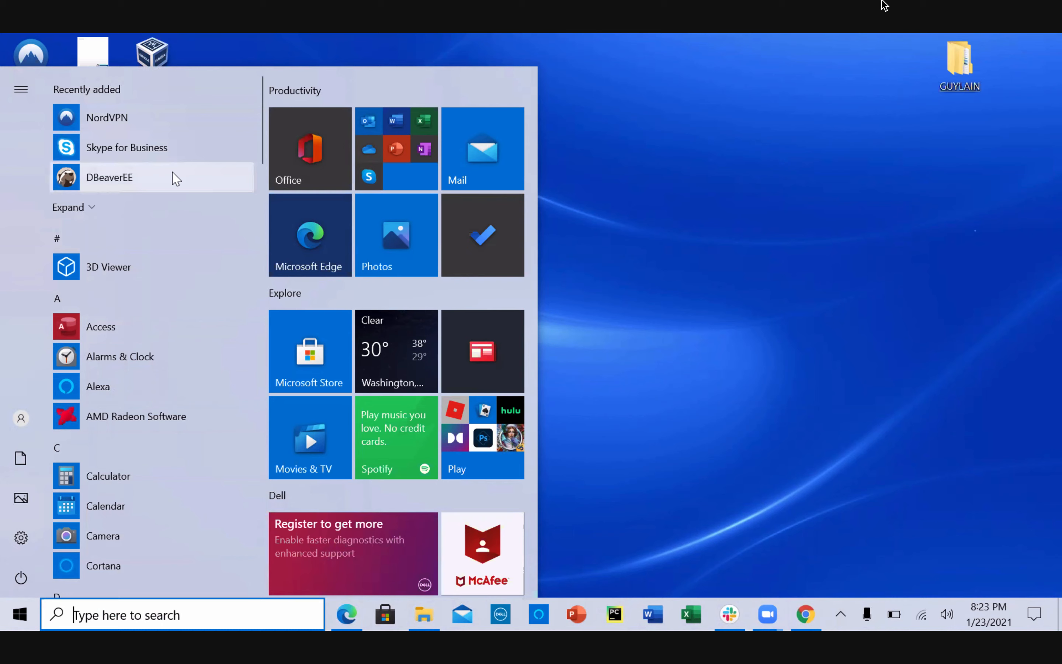
click(148, 207)
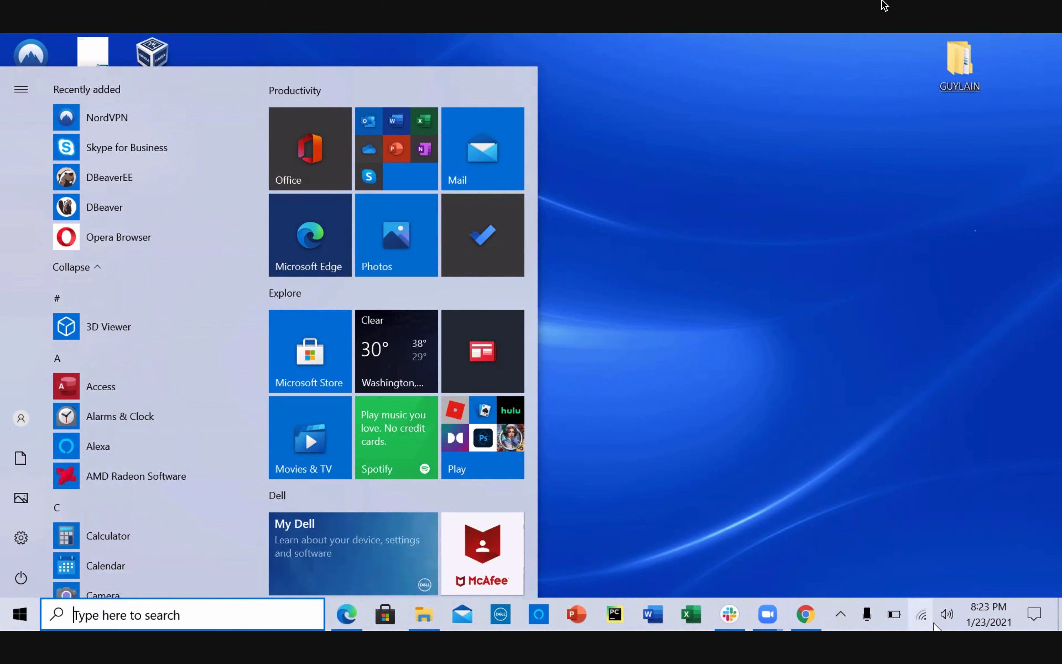
key(Tab)
key(Down)
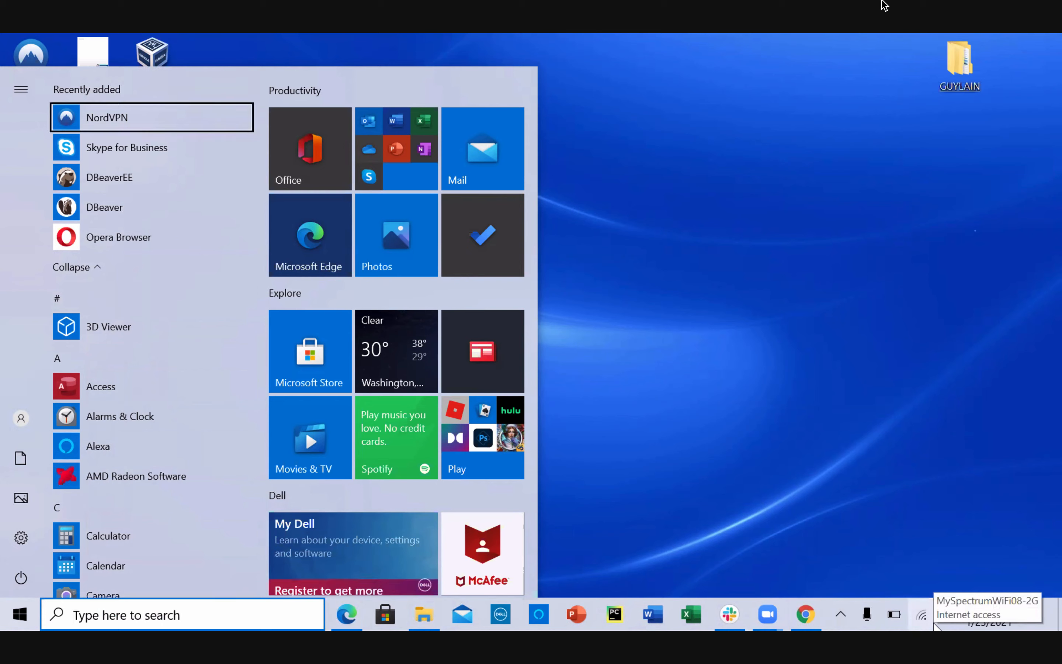
key(Page_Down)
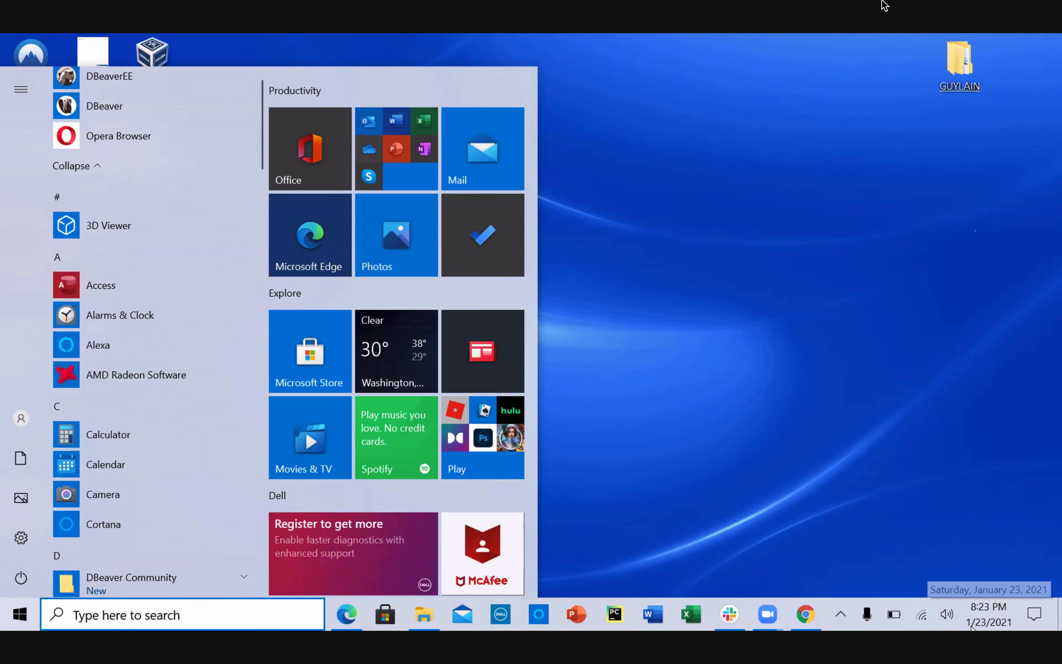
key(Page_Down)
key(Page_Down)
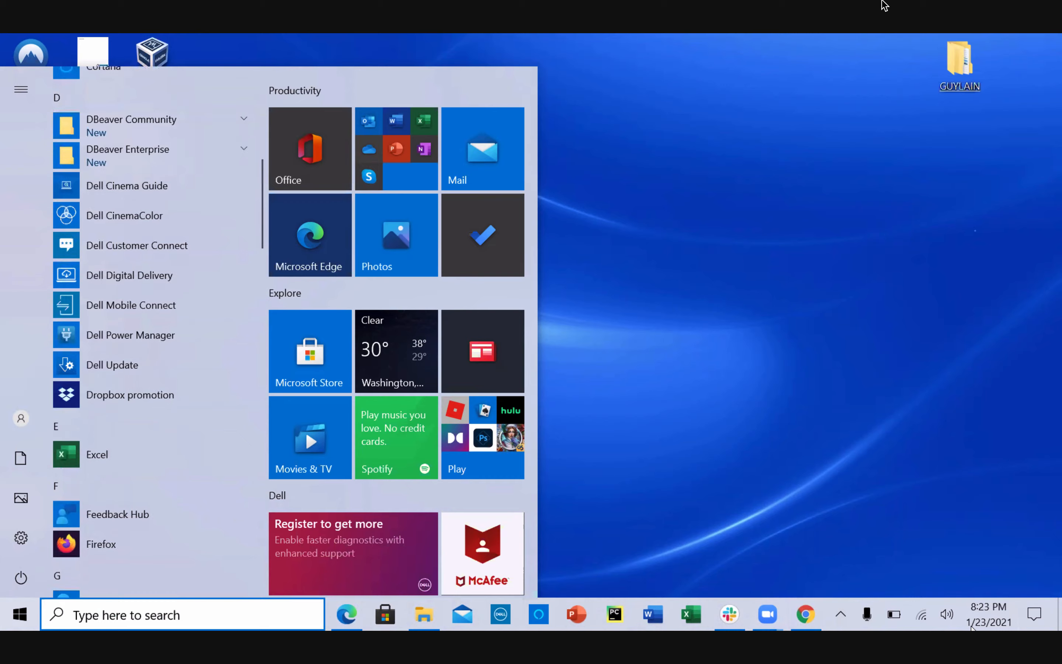
key(Page_Down)
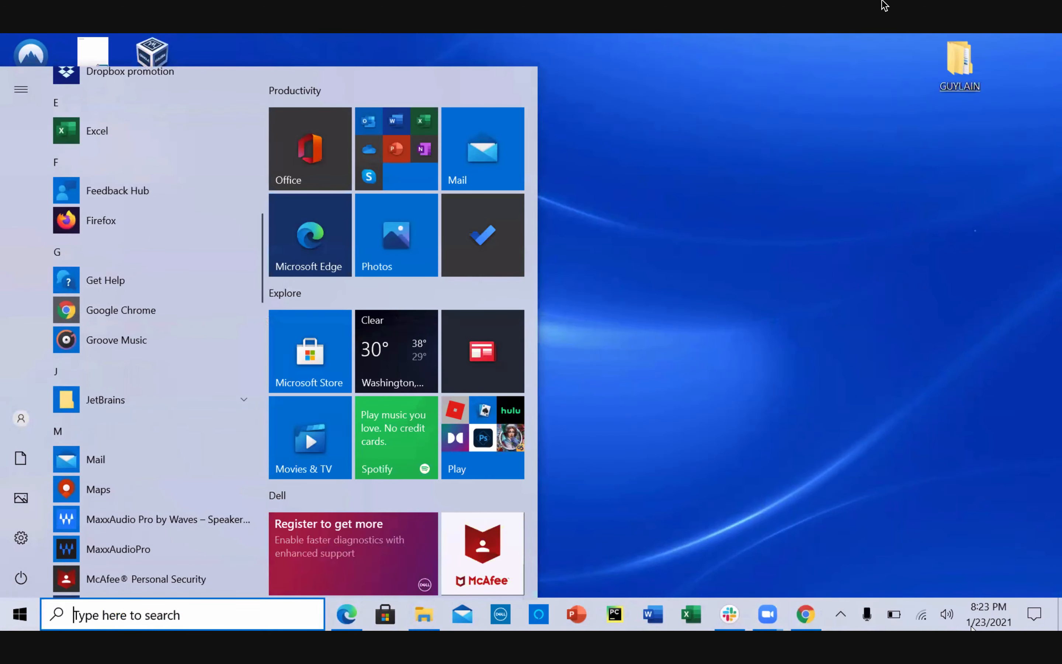
key(Page_Down)
key(Page_Down)
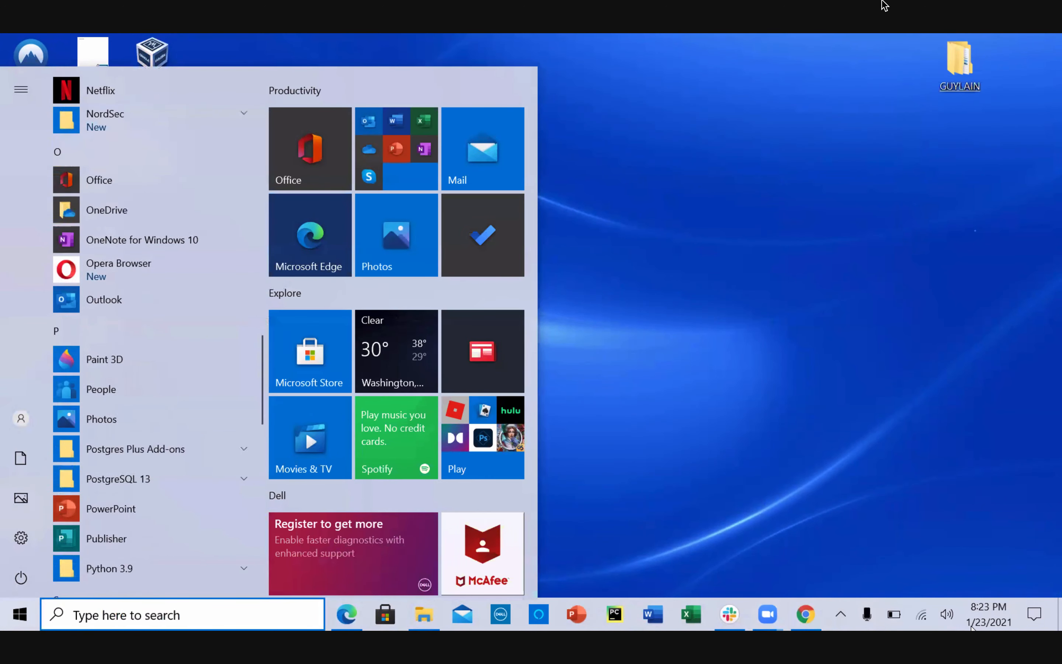
key(Page_Down)
key(Page_Down)
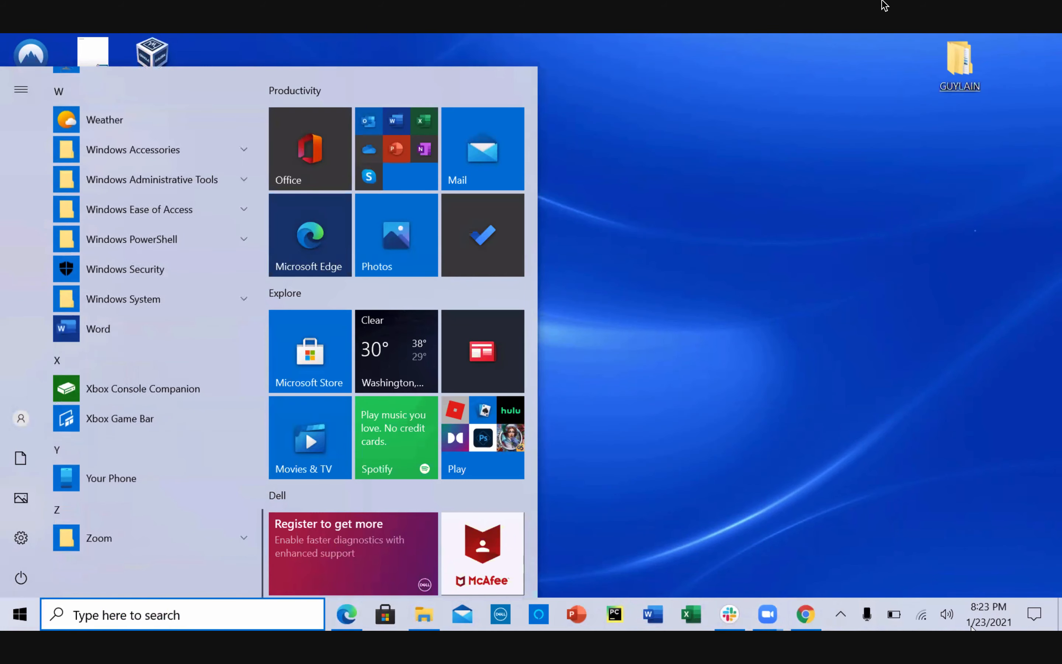
scroll(151, 508, down, 1)
scroll(152, 507, up, 1)
Find the PostgreSQL 13 group among the installed applications and launch SQL Shell (psql) from it
scroll(152, 332, up, 9)
scroll(152, 332, up, 5)
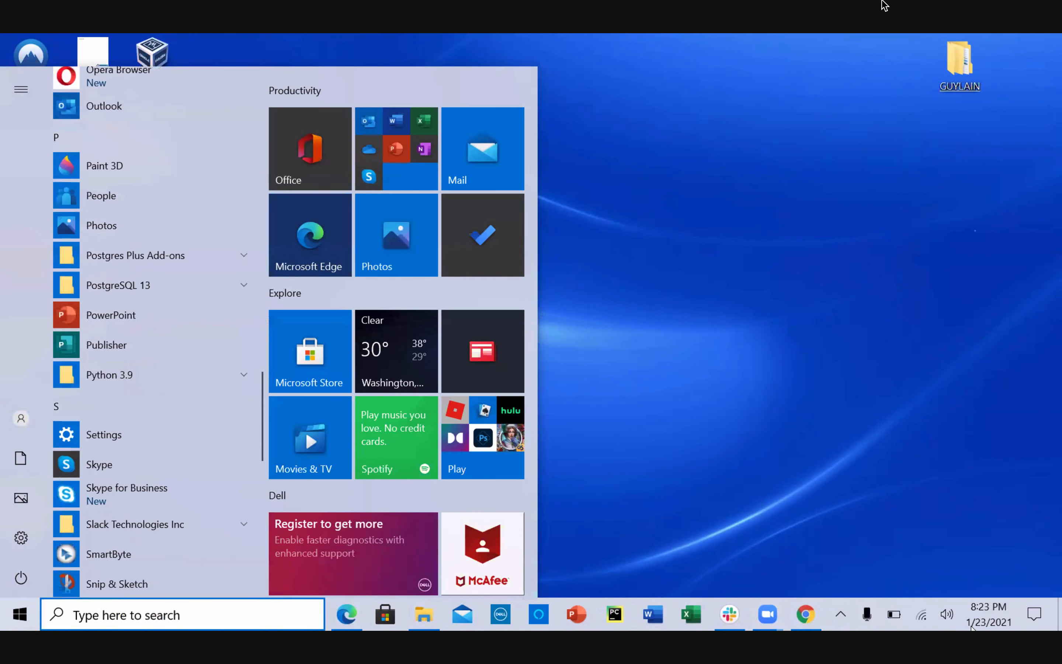
scroll(152, 332, down, 3)
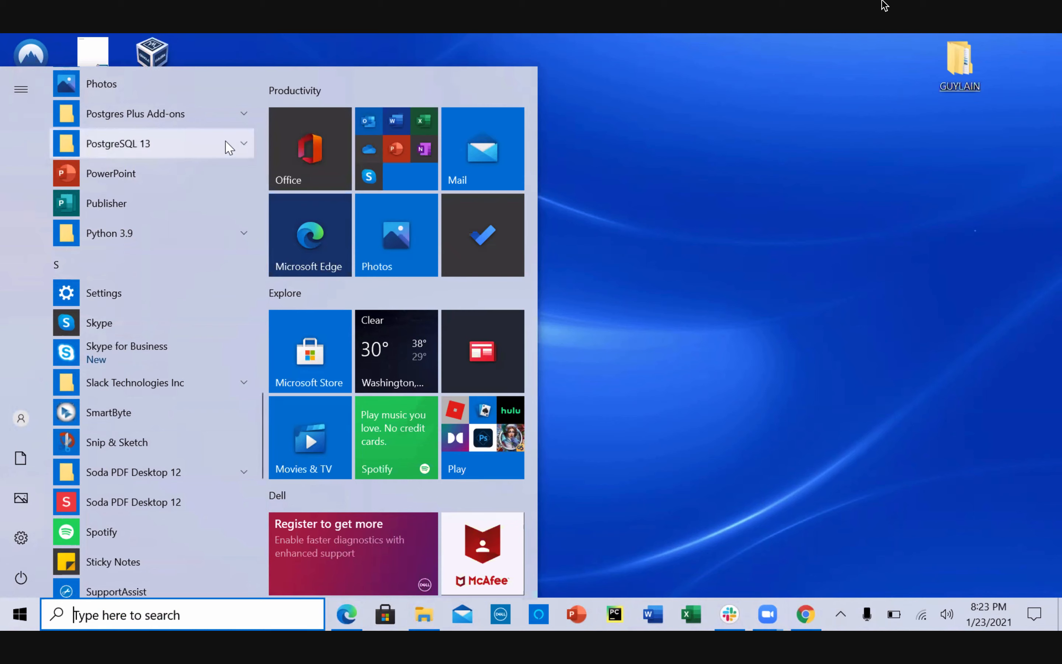
click(244, 143)
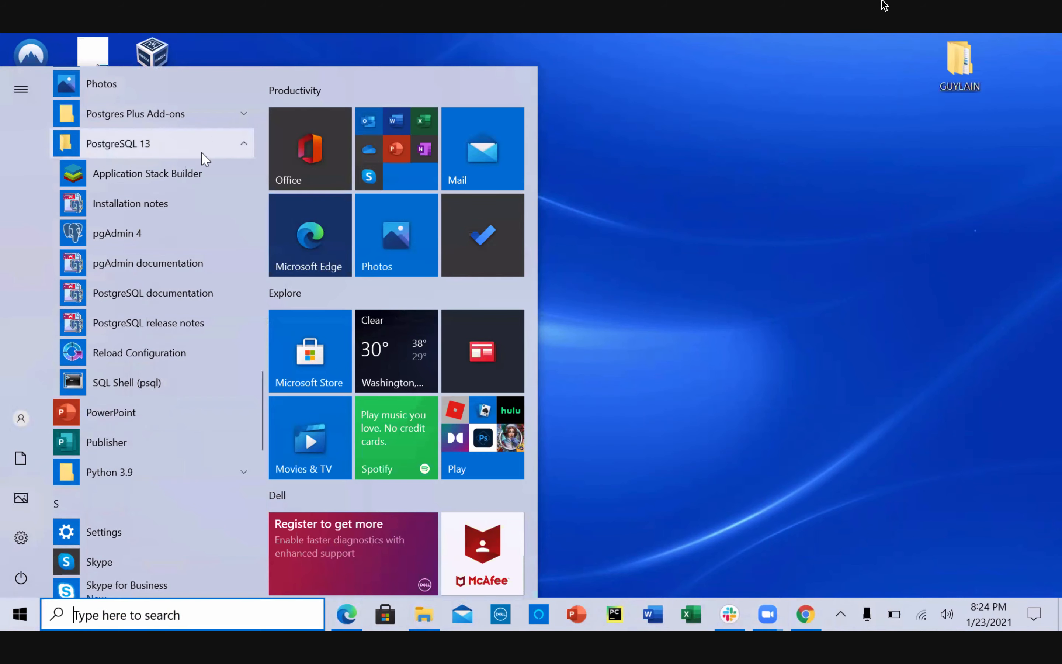
click(159, 384)
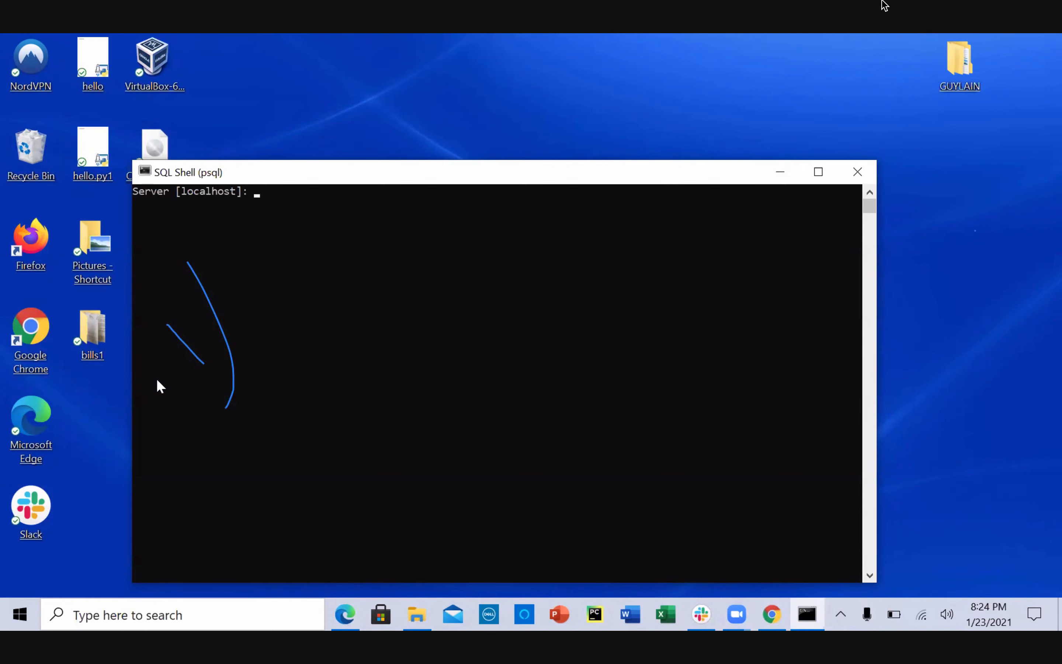
Try to log in to psql with the default server, database, port and username plus the postgres password, and dismiss the session
key(Return)
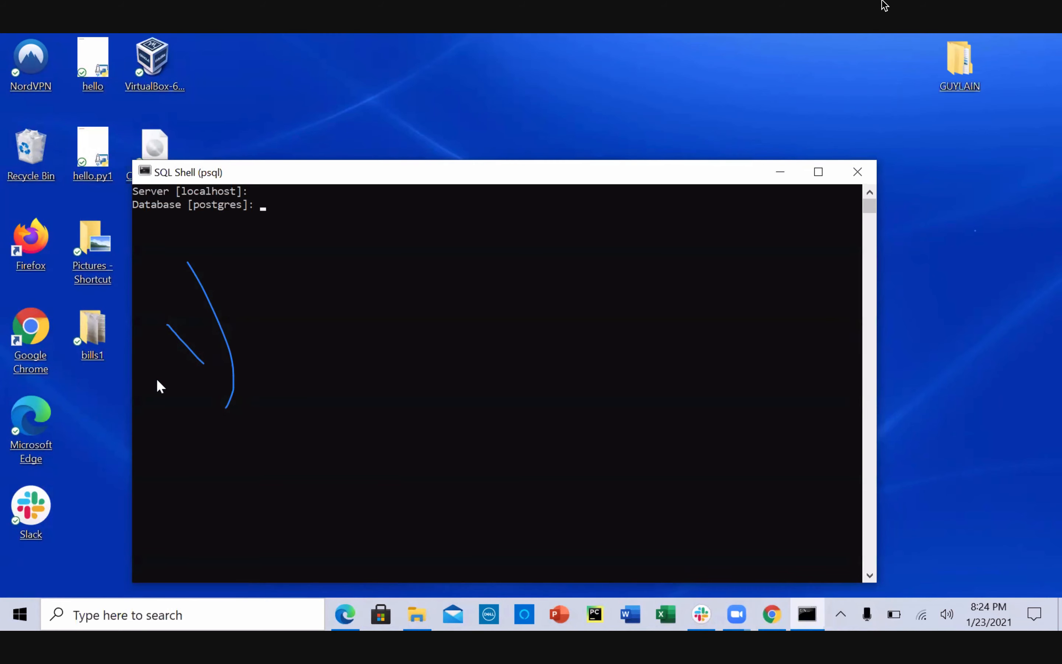
key(Return)
key(Return)
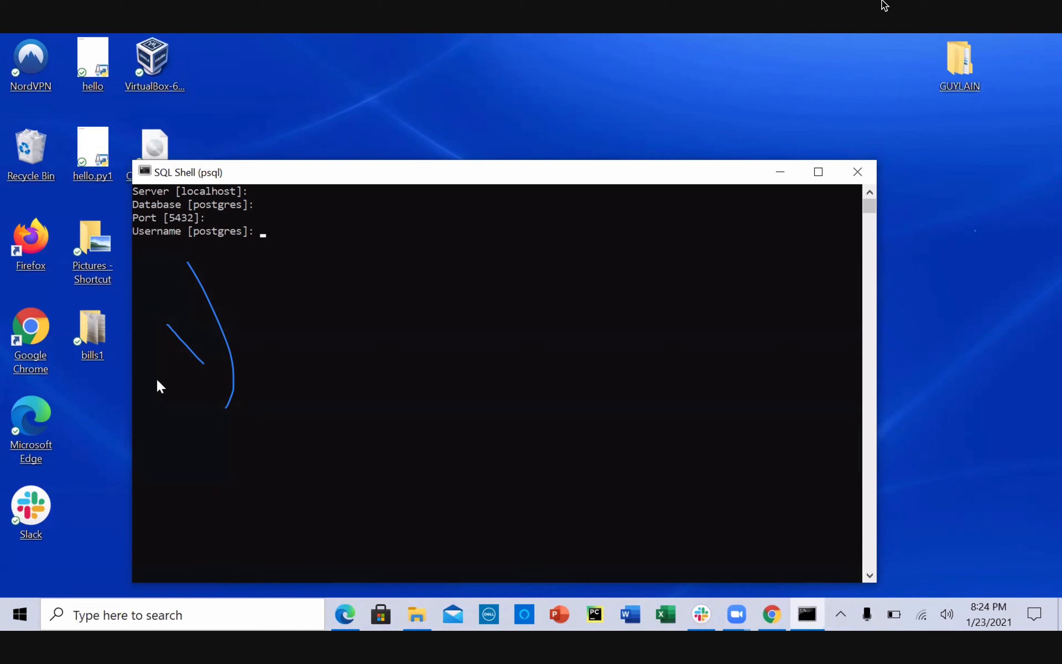
key(Return)
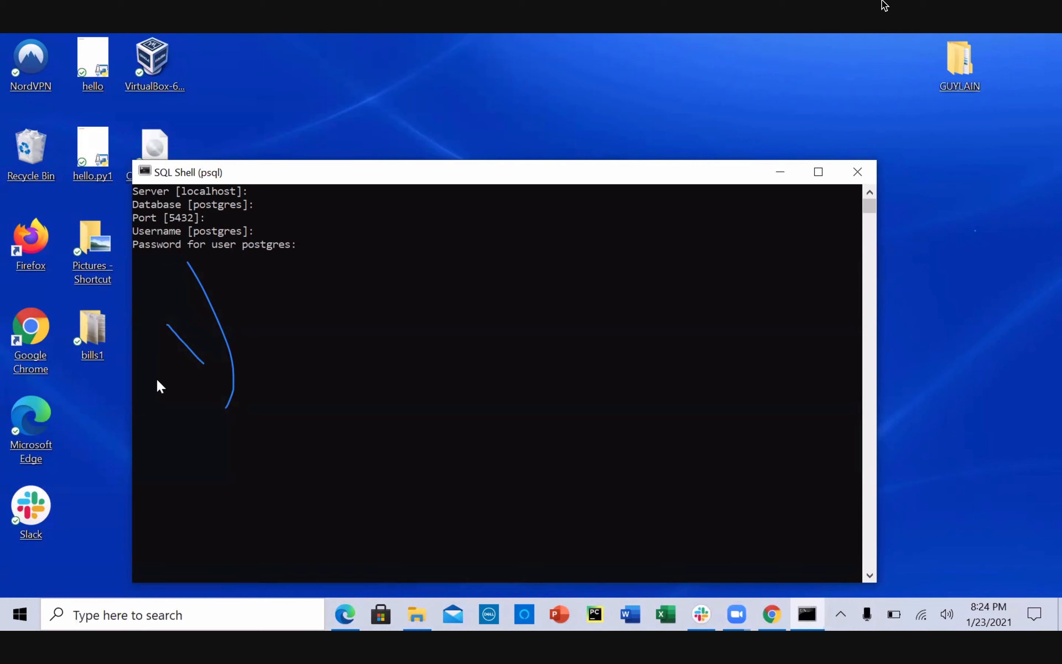
click(308, 244)
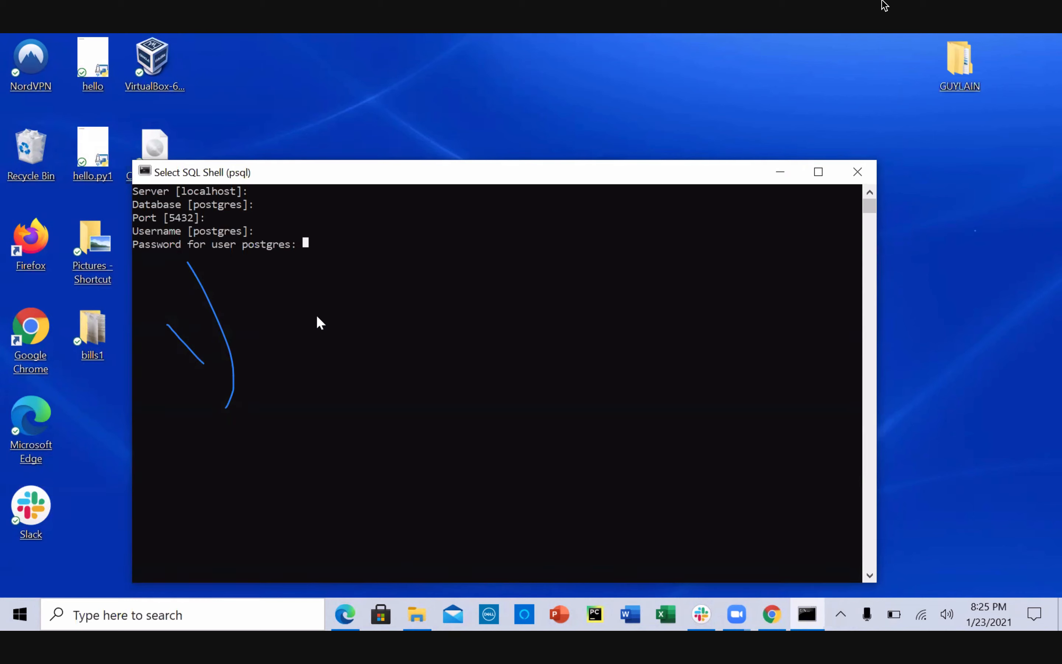
key(Escape)
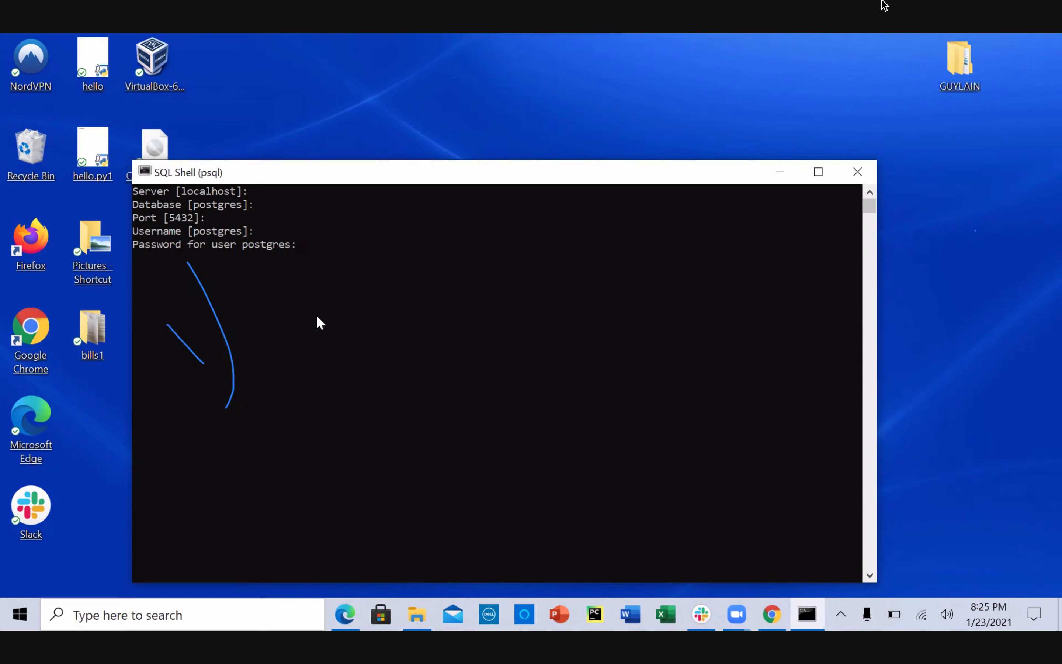
key(Return)
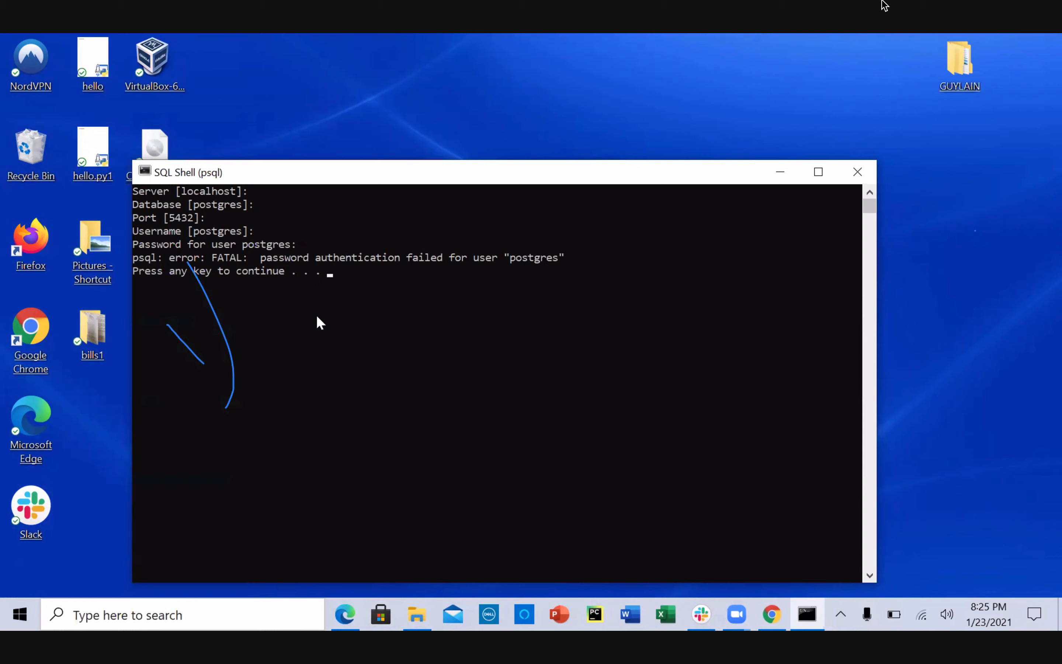
key(Return)
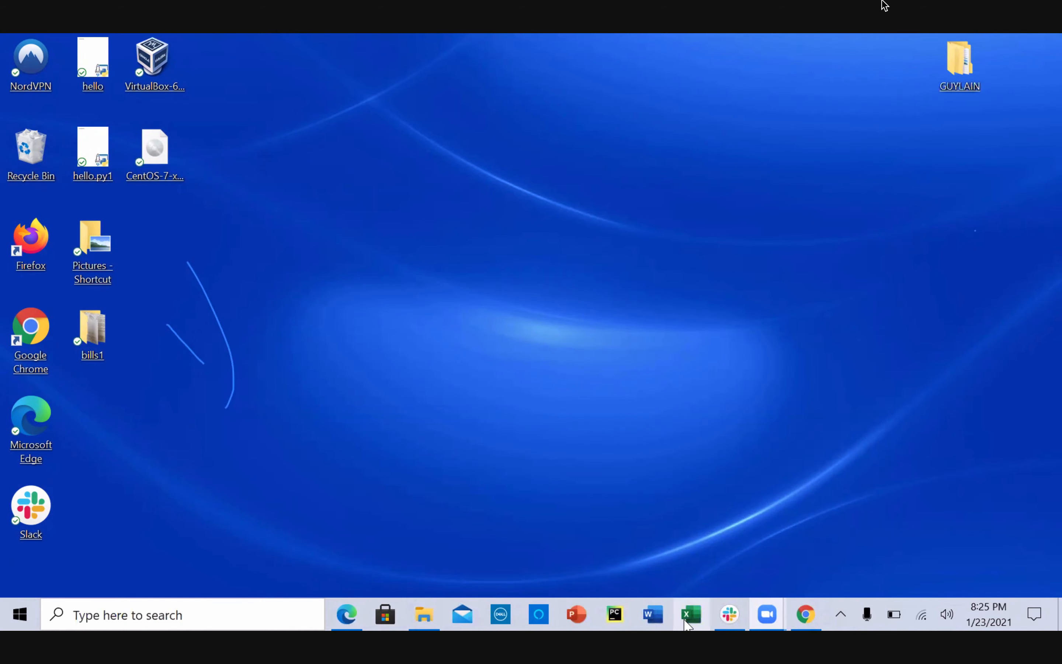
Launch SQL Shell (psql) again from the PostgreSQL 13 group of installed applications
click(20, 615)
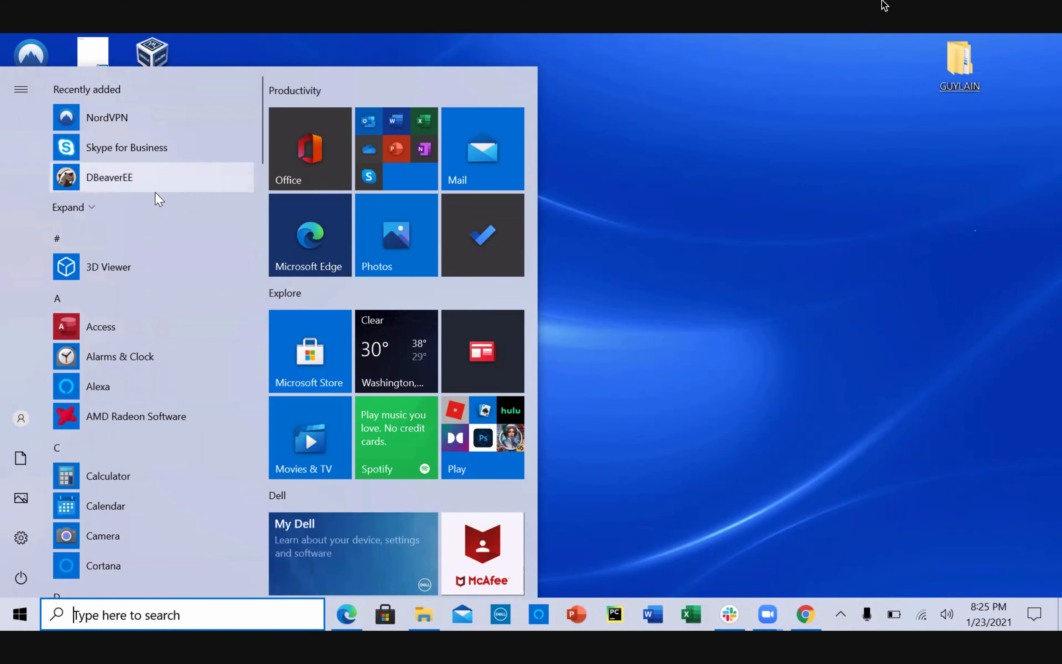
scroll(155, 193, down, 15)
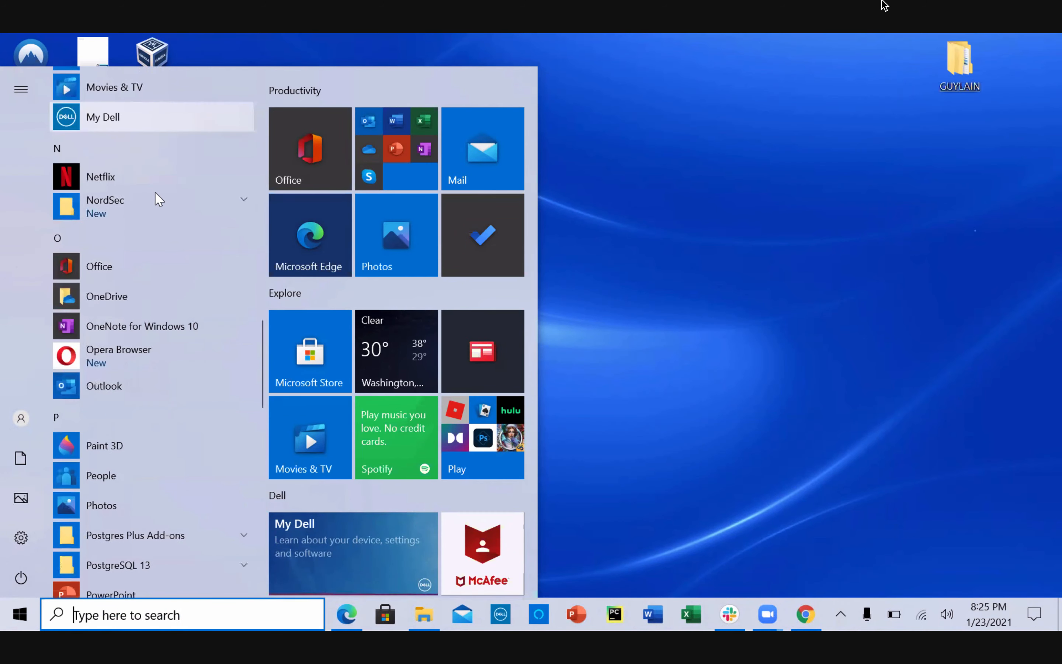
scroll(155, 193, down, 1)
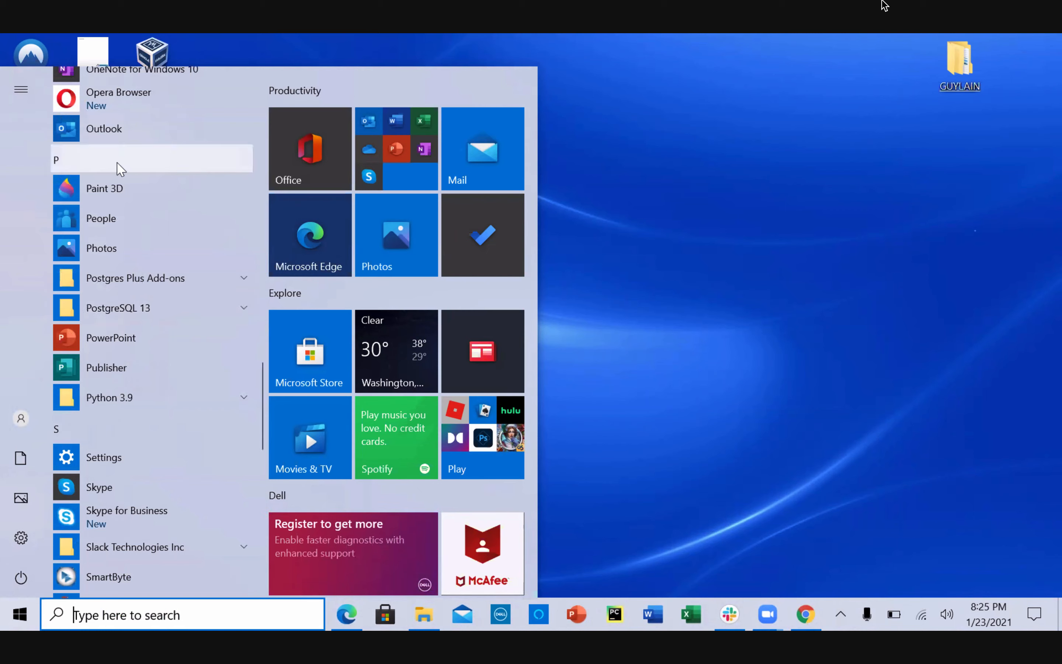
click(174, 309)
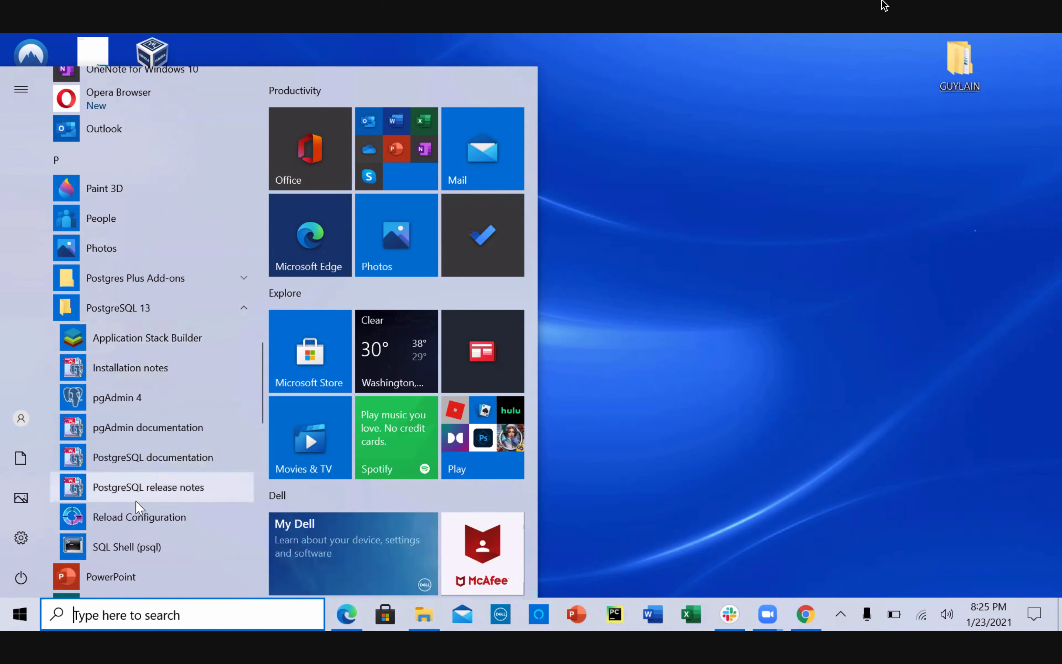
click(137, 548)
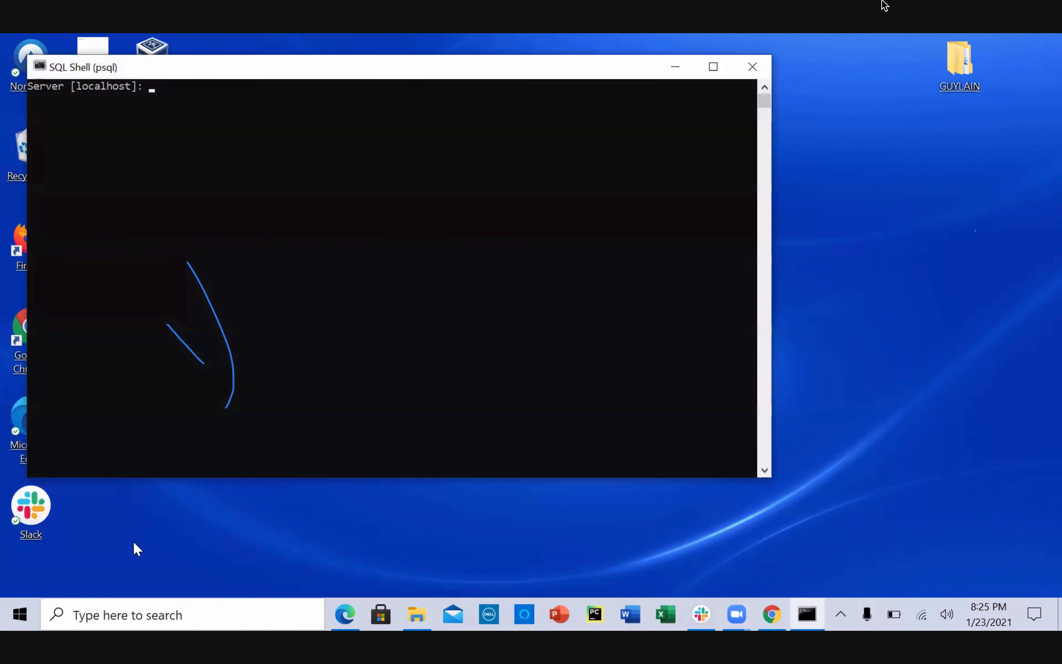
Connect to localhost, database postgres, port 5432 as user postgres by accepting the defaults and entering the password, and close the shell
key(Return)
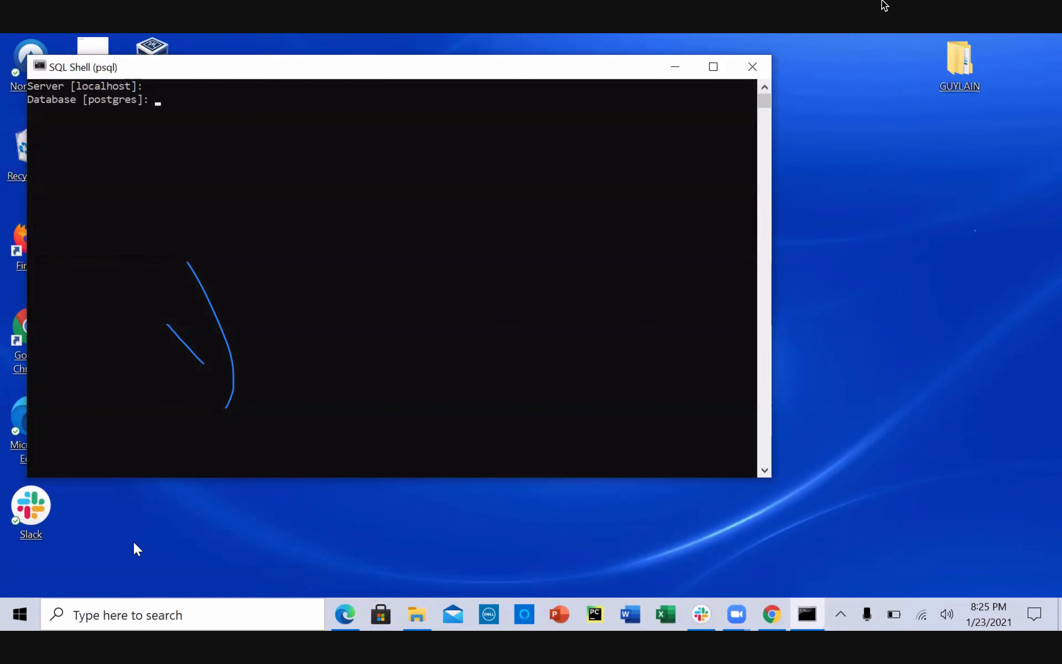
key(Return)
key(Return)
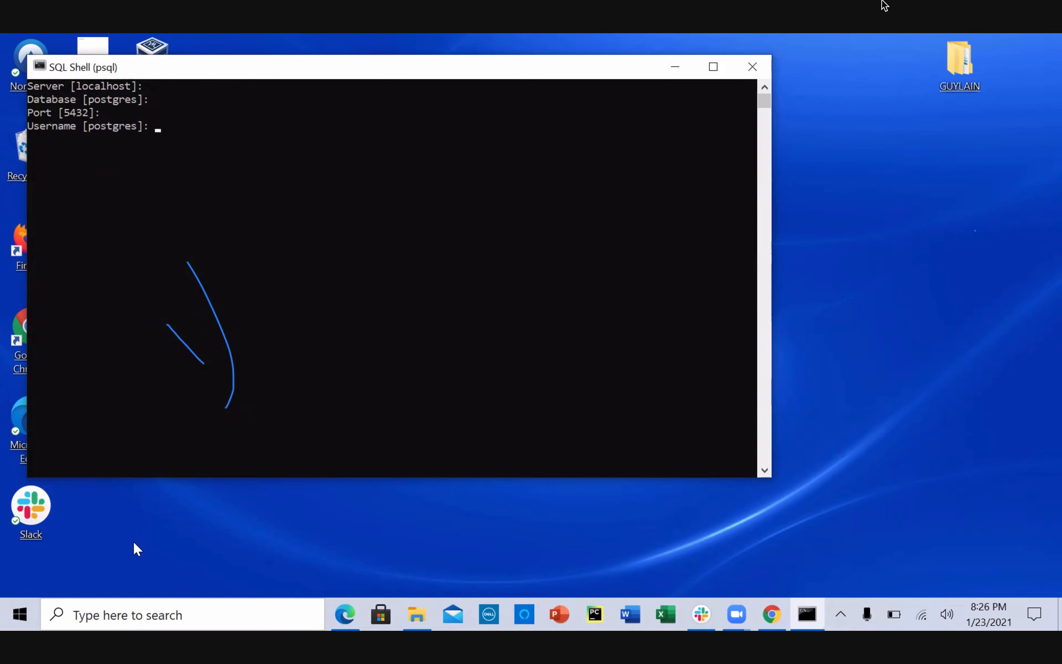
key(Return)
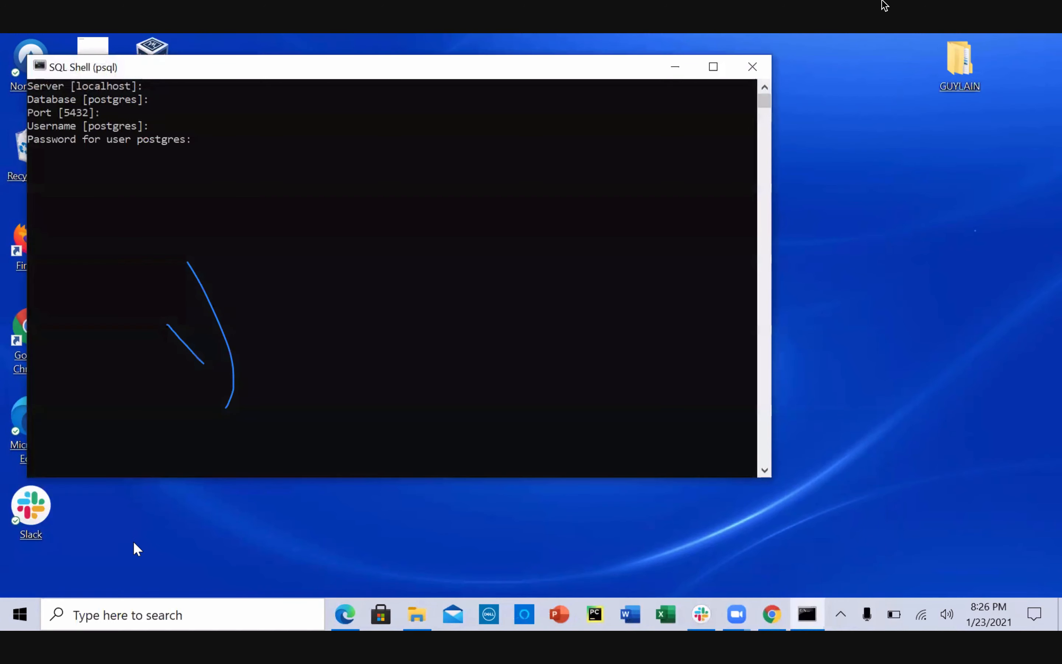
key(Return)
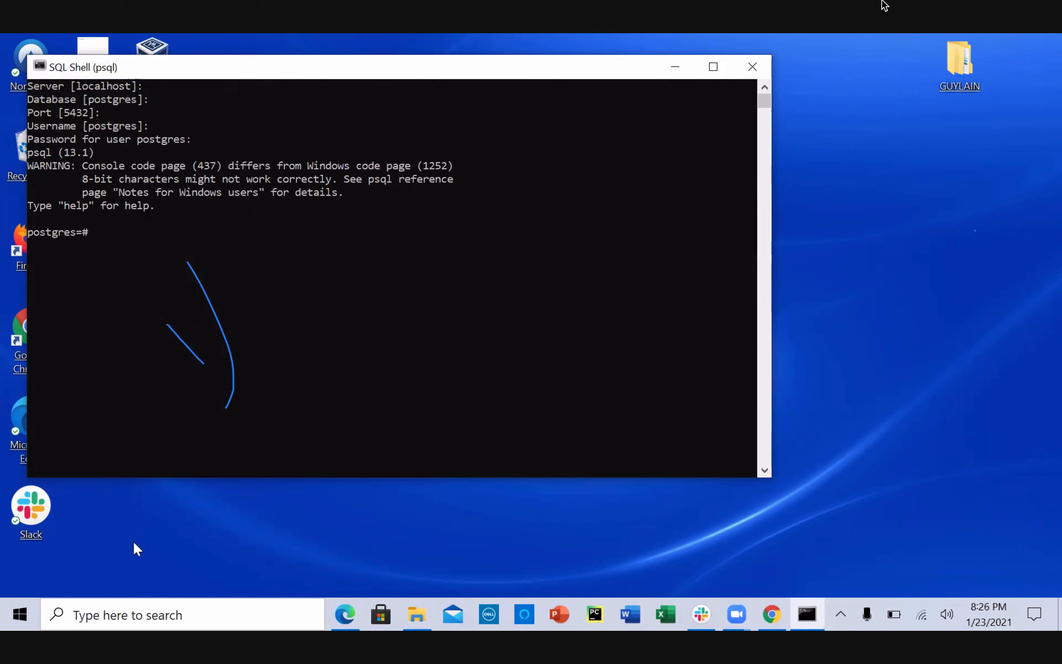
scroll(392, 278, down, 6)
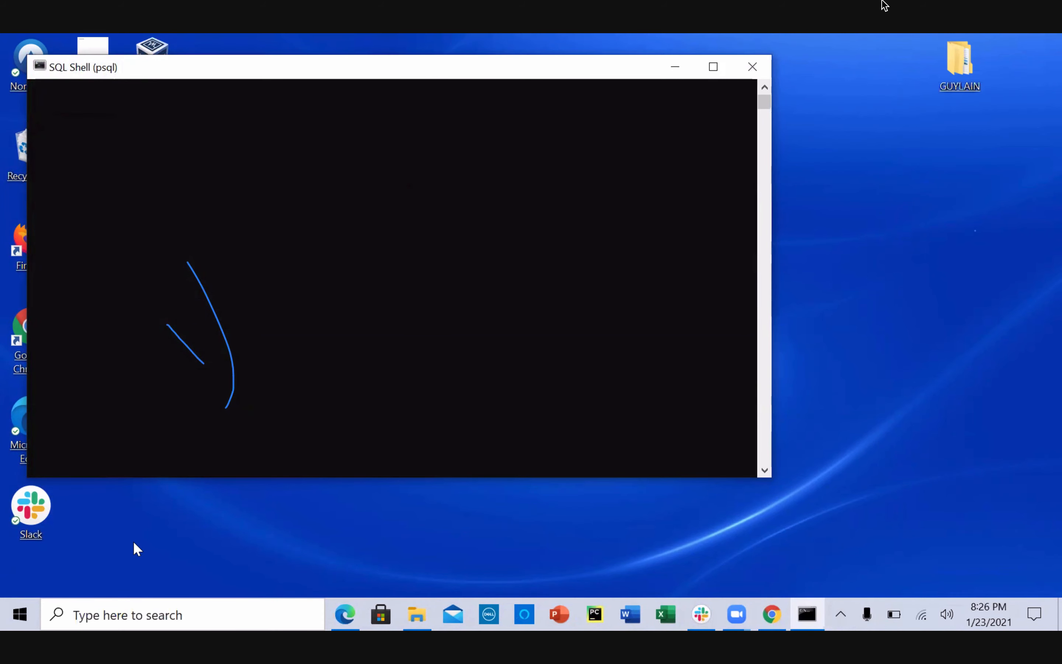
scroll(392, 278, up, 6)
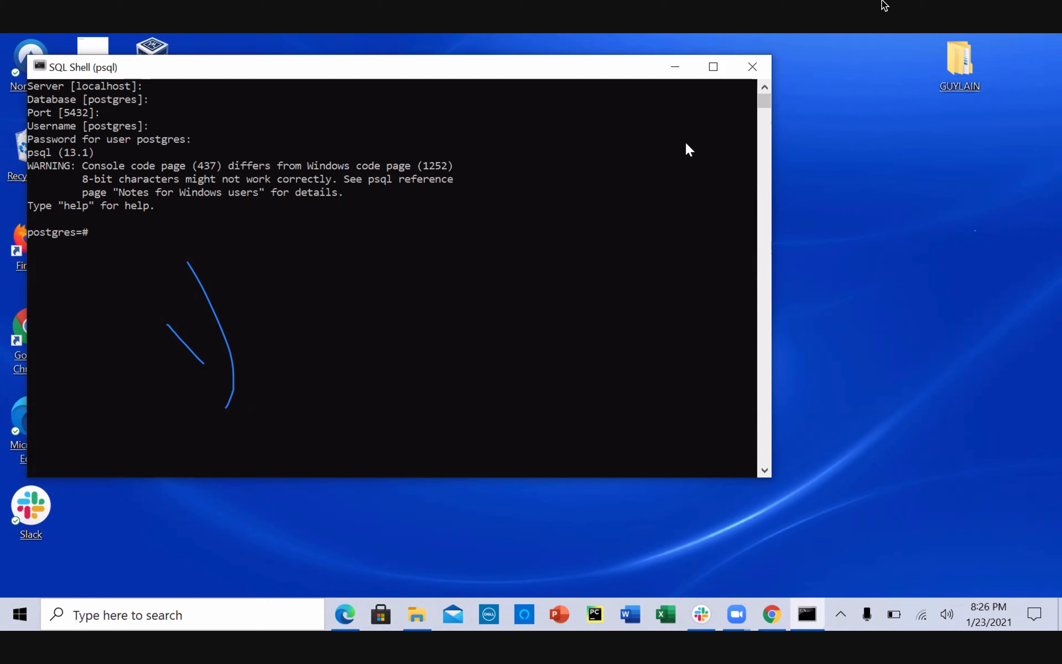
click(749, 66)
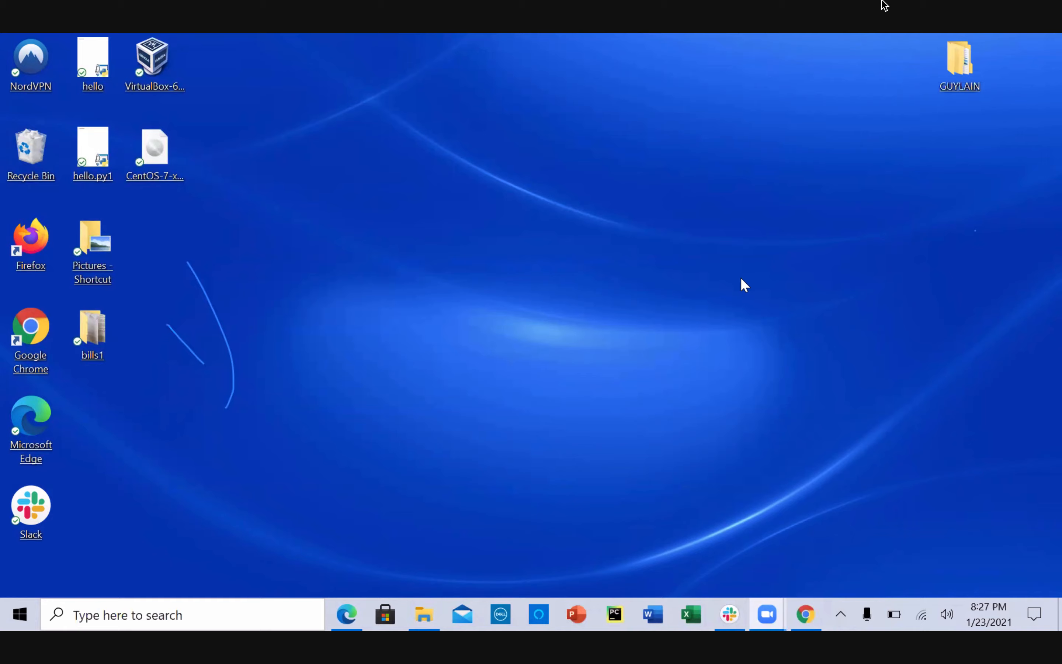
Search Windows for the system tools, open Control Panel, and bring up the Programs and Features list of installed programs
click(157, 611)
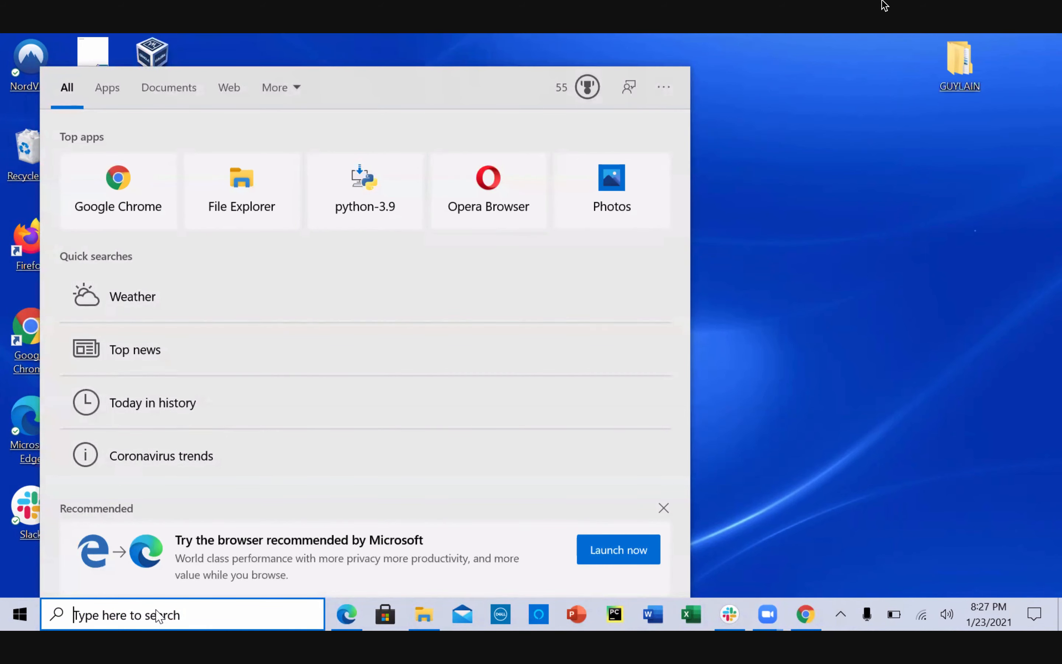
text(a)
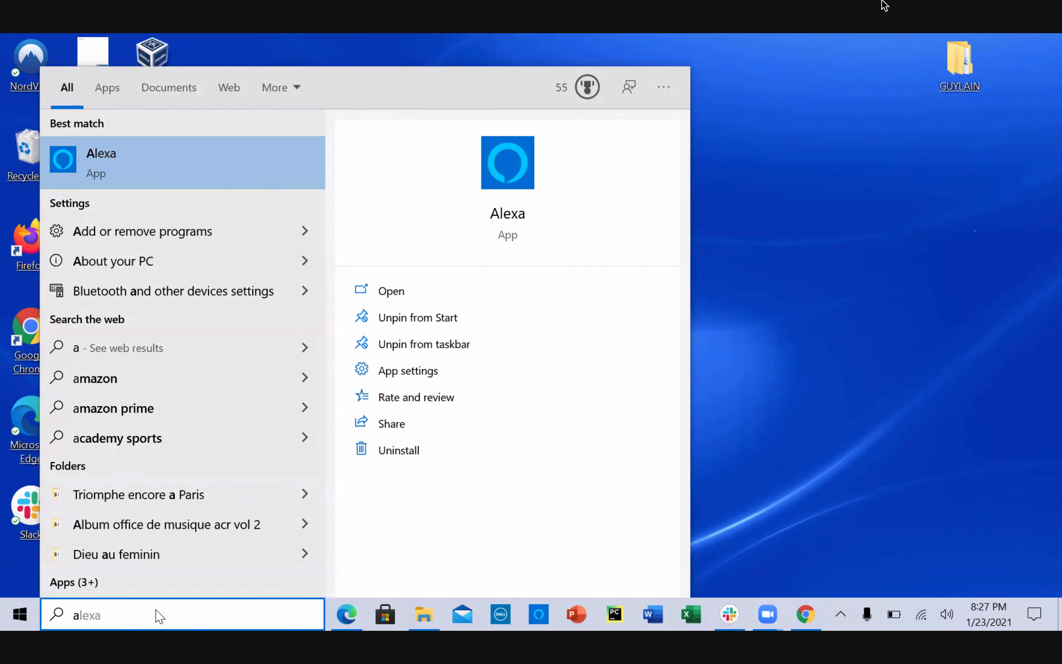
key(BackSpace)
text(s)
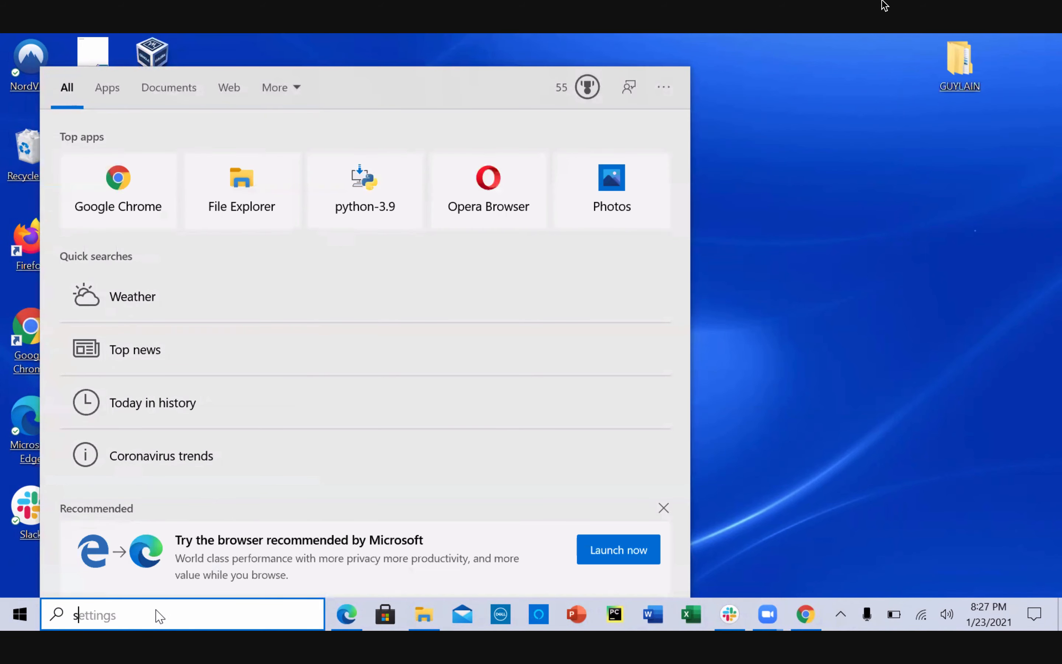
text(yste)
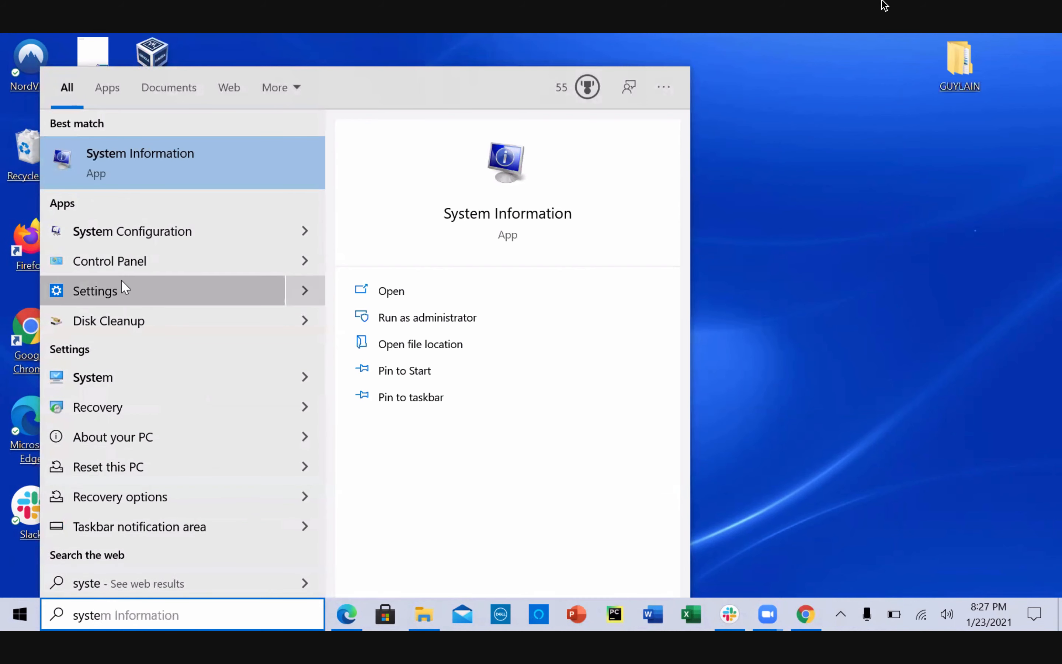
click(127, 260)
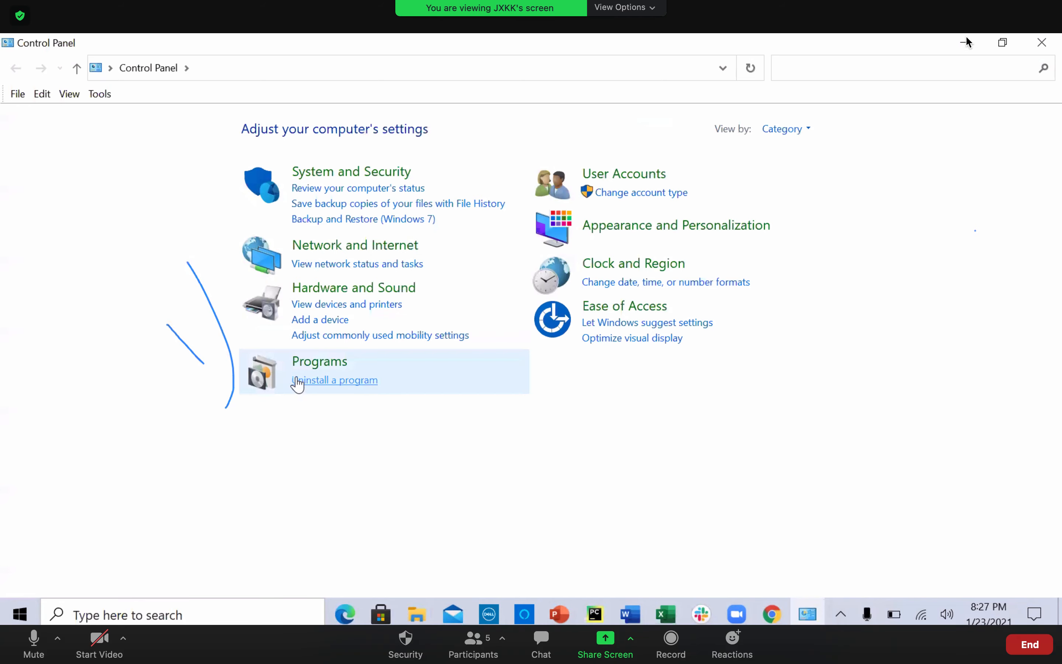
click(309, 364)
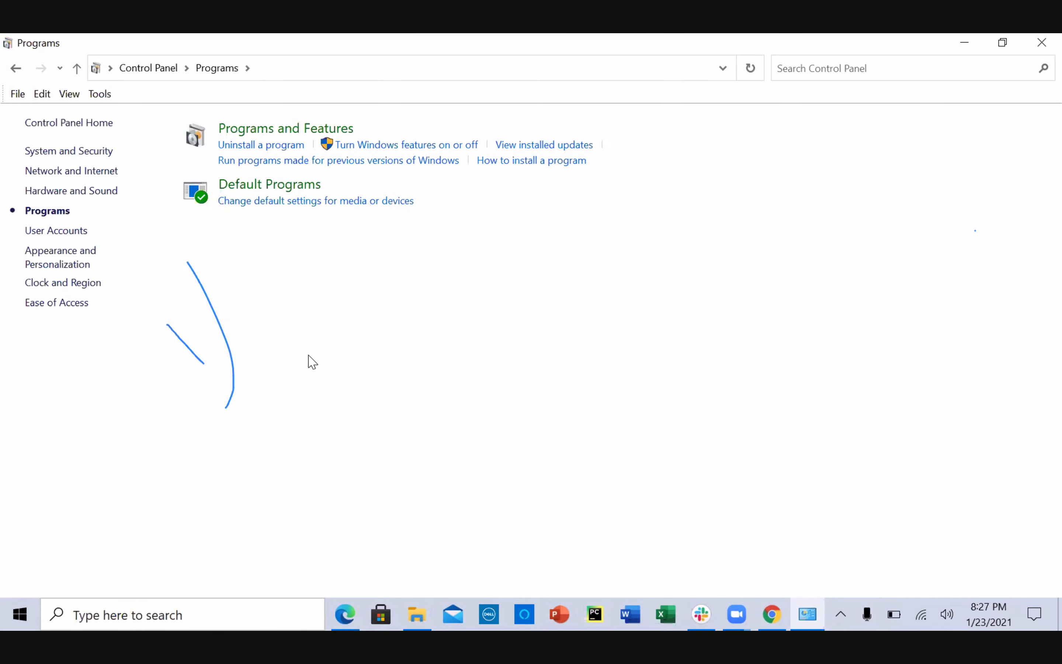
click(306, 132)
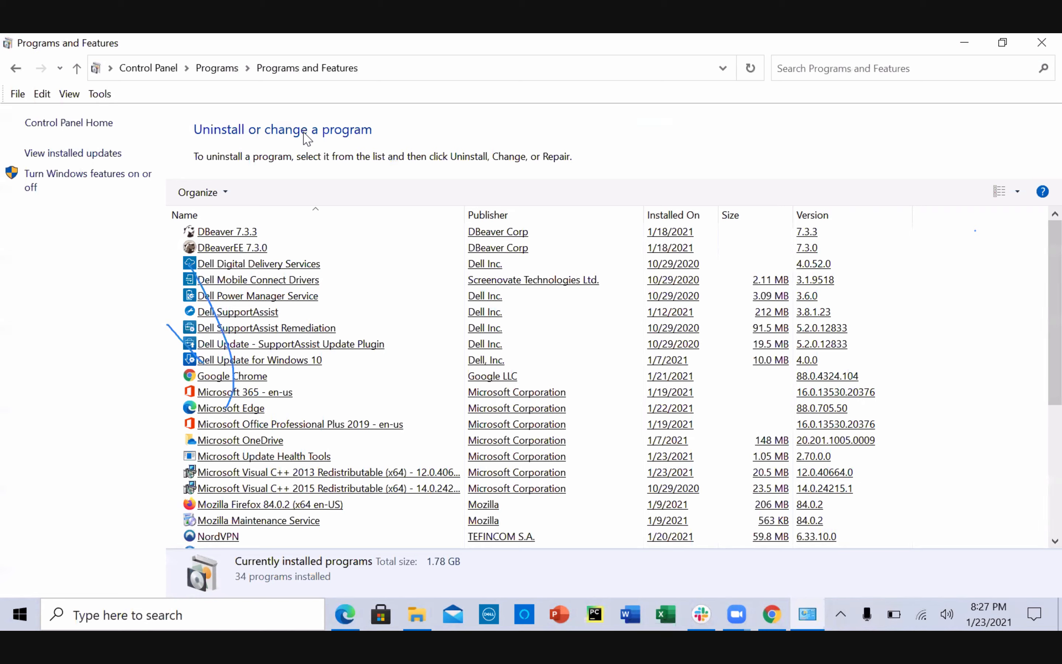
Uninstall DBeaverEE 7.3.0 from C:\Program Files\DBeaverEE, finish the uninstall wizard, and close Programs and Features
click(265, 251)
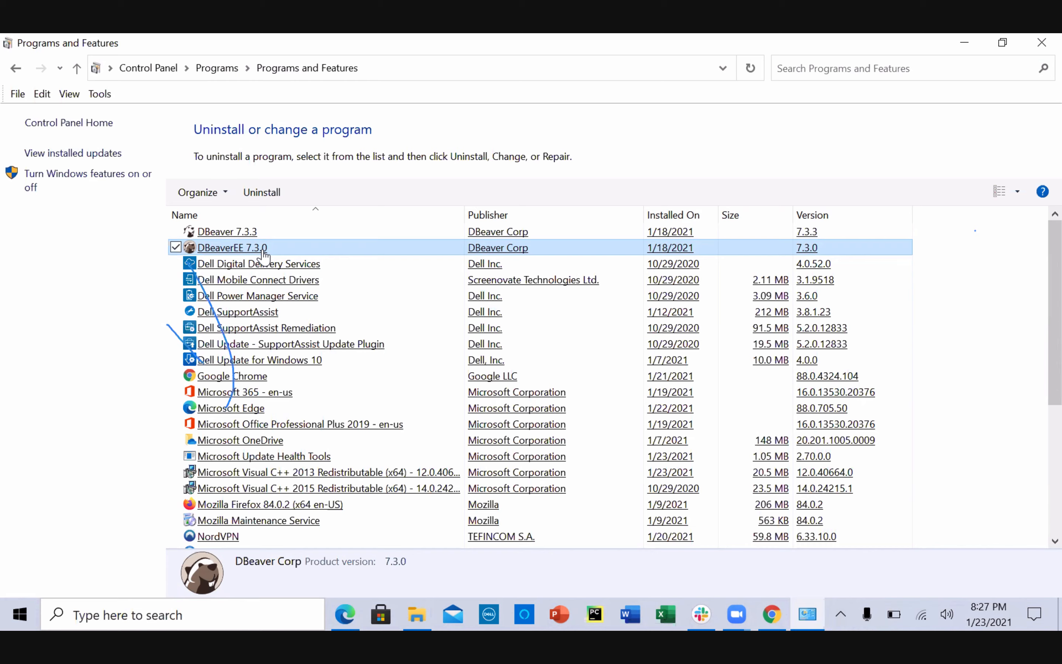
click(263, 251)
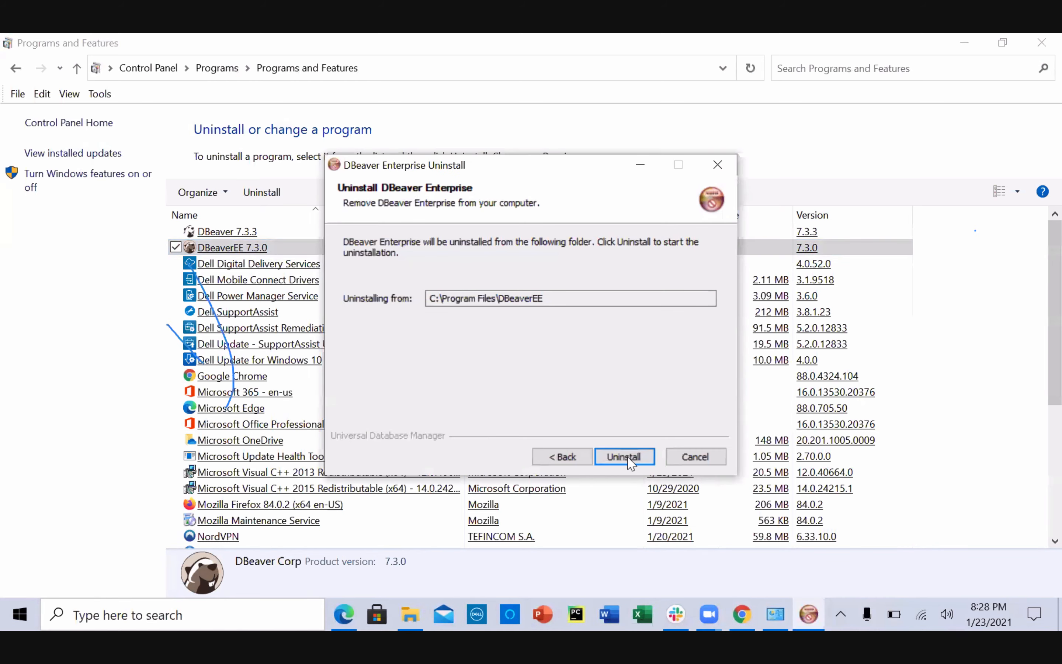
click(628, 459)
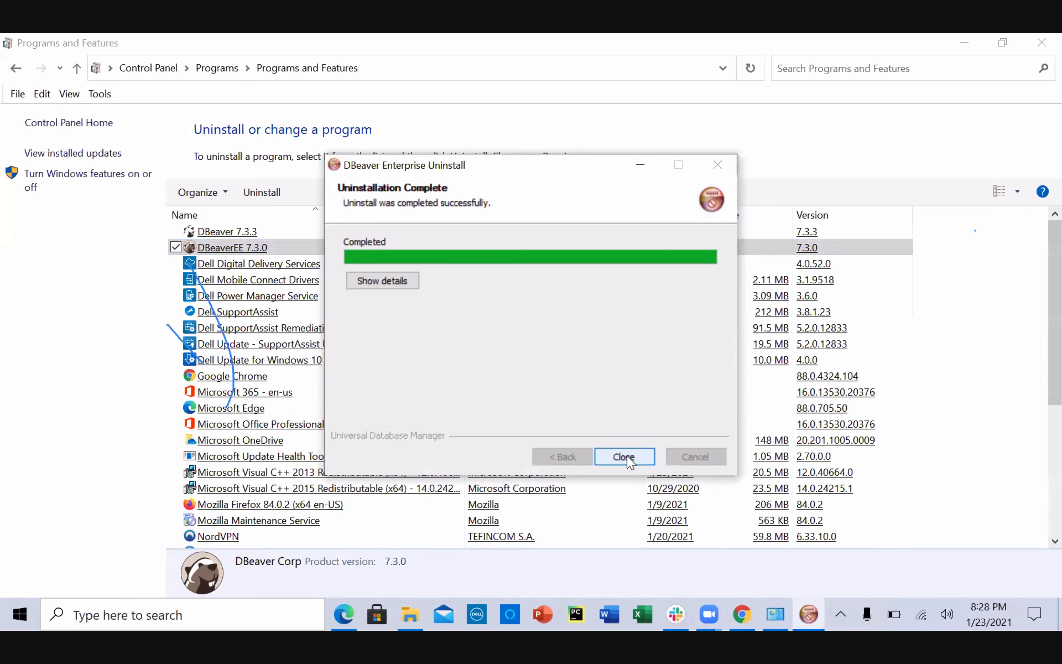
click(625, 457)
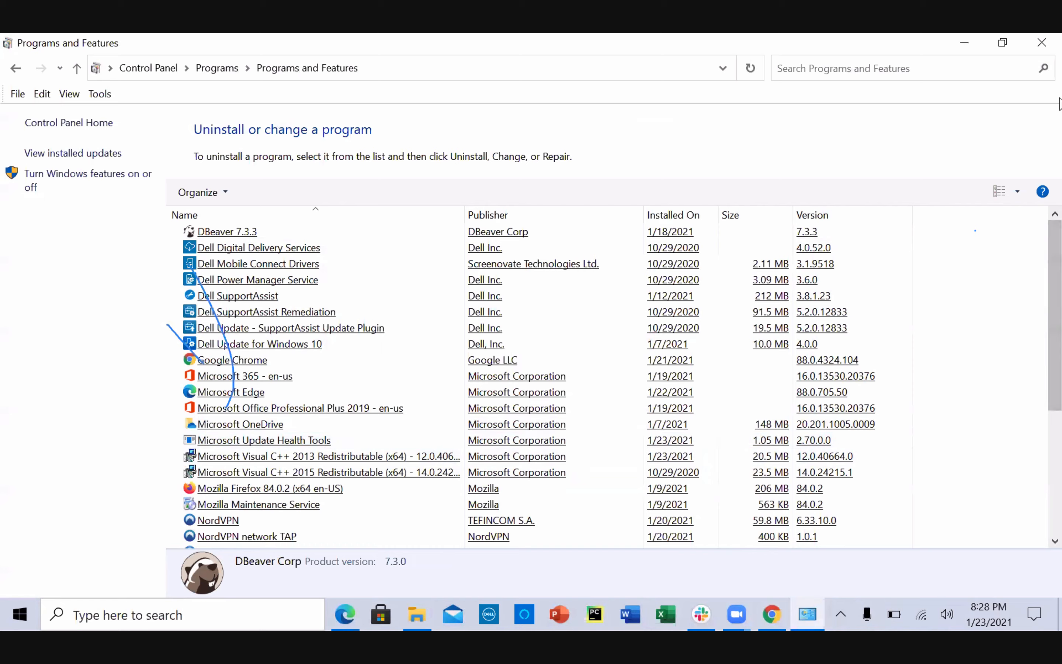
click(1044, 44)
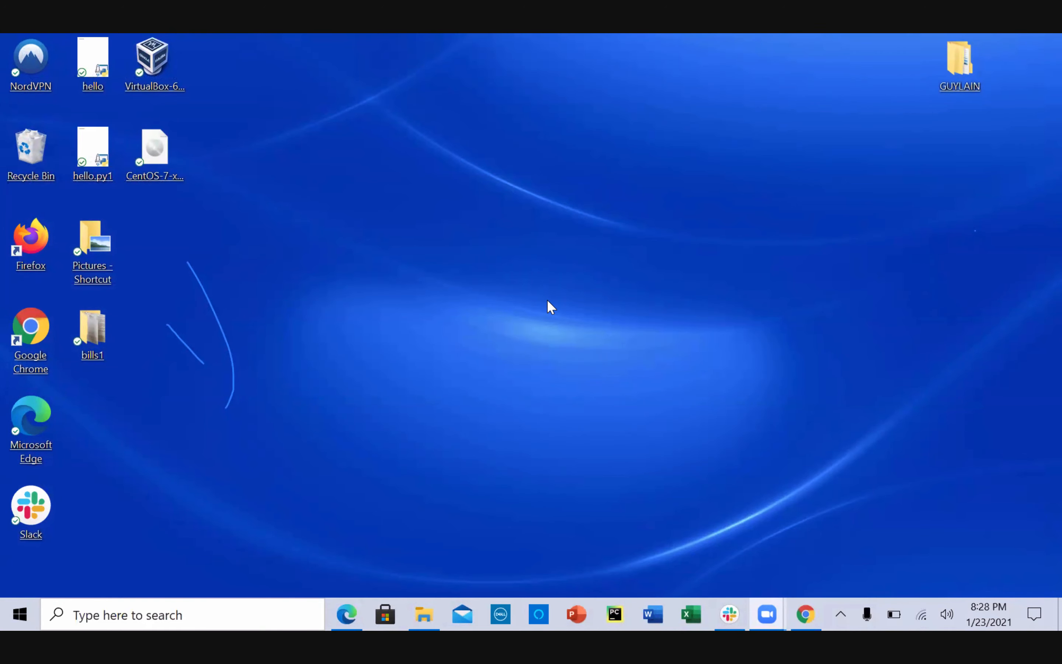
Place a shortcut to the recently added DBeaver app on the empty upper area of the desktop, near the GUYLAIN folder
click(20, 613)
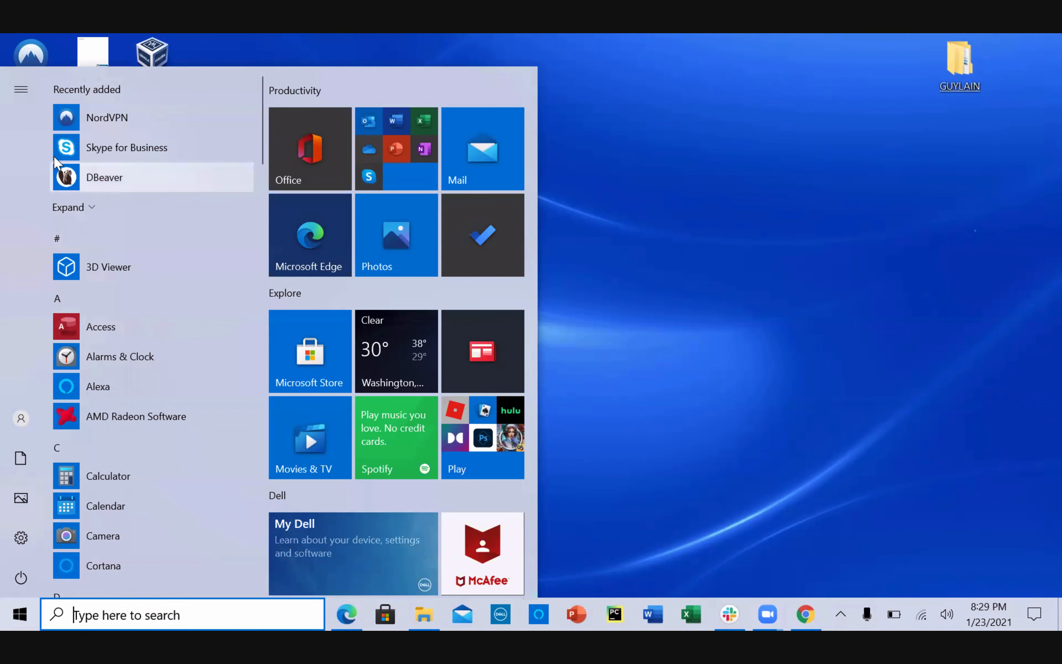
right_click(98, 180)
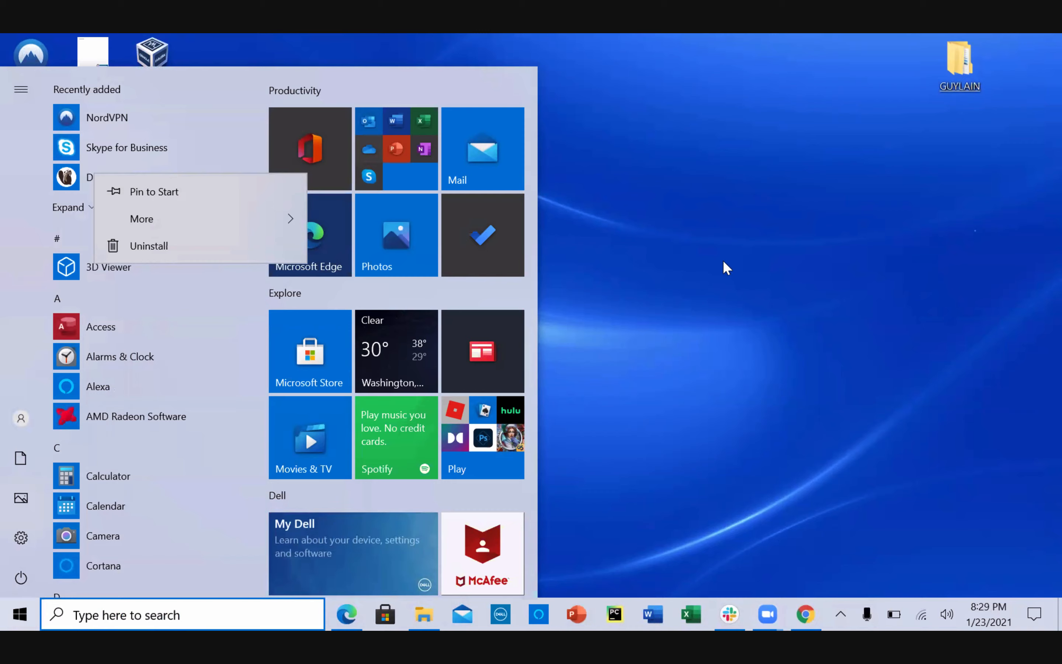
click(739, 268)
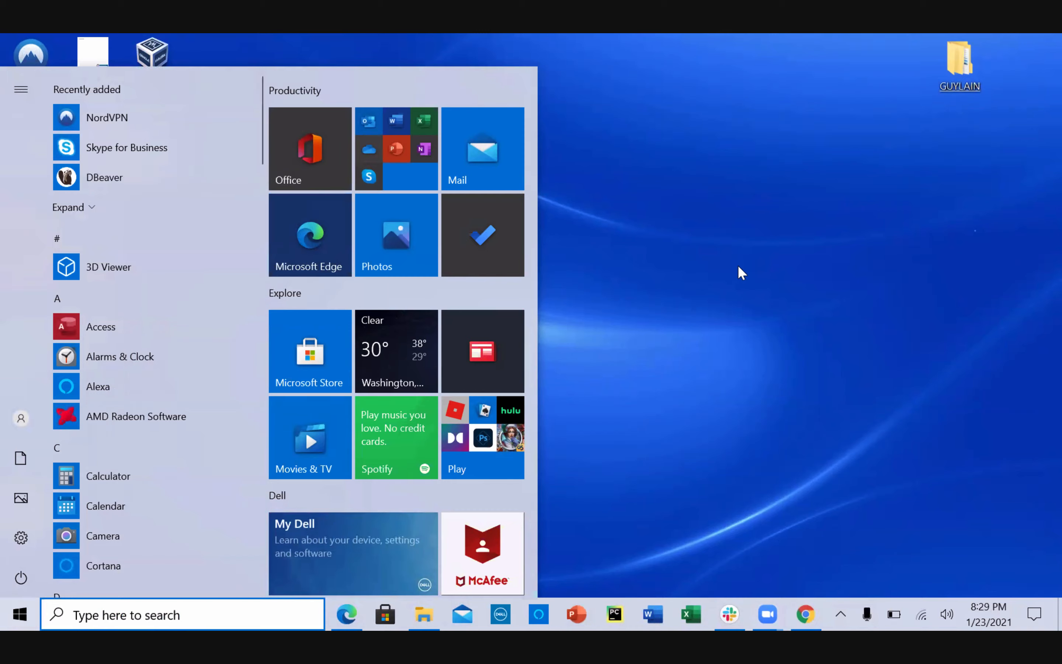
click(152, 177)
drag(152, 177, 773, 86)
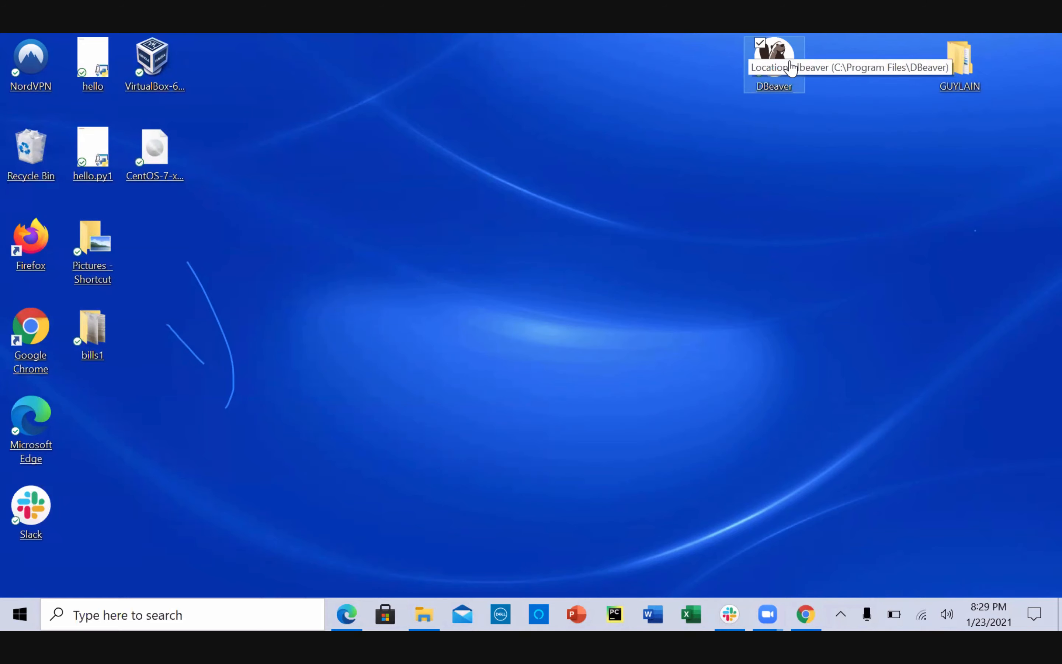
Move the DBeaver desktop shortcut nearer the VirtualBox icon and launch it, allowing firewall access on public networks
drag(788, 68, 393, 99)
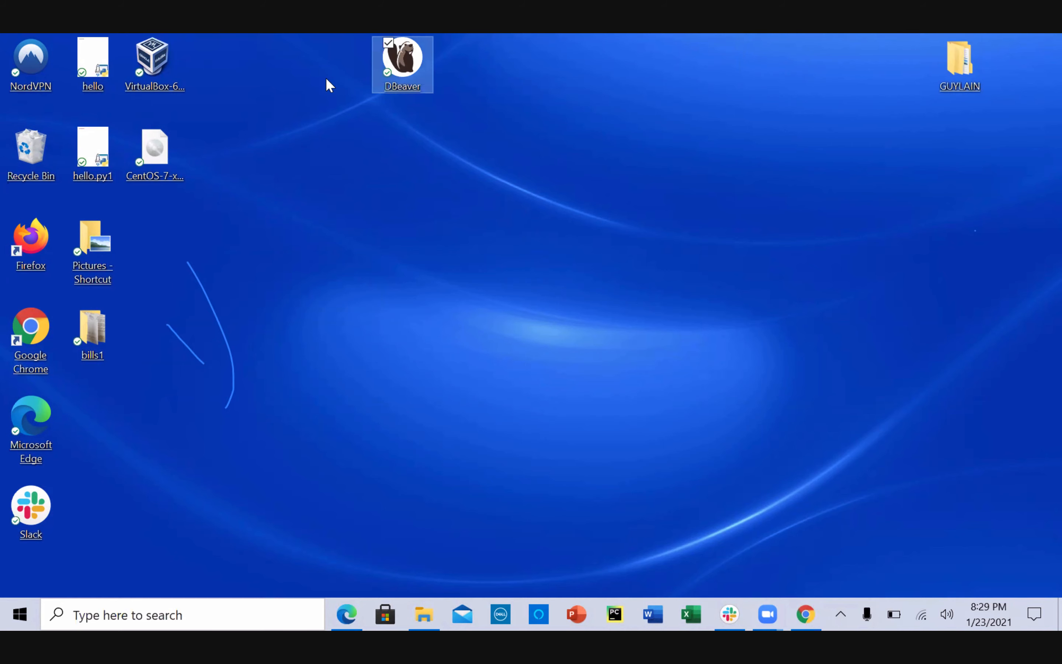
double_click(418, 69)
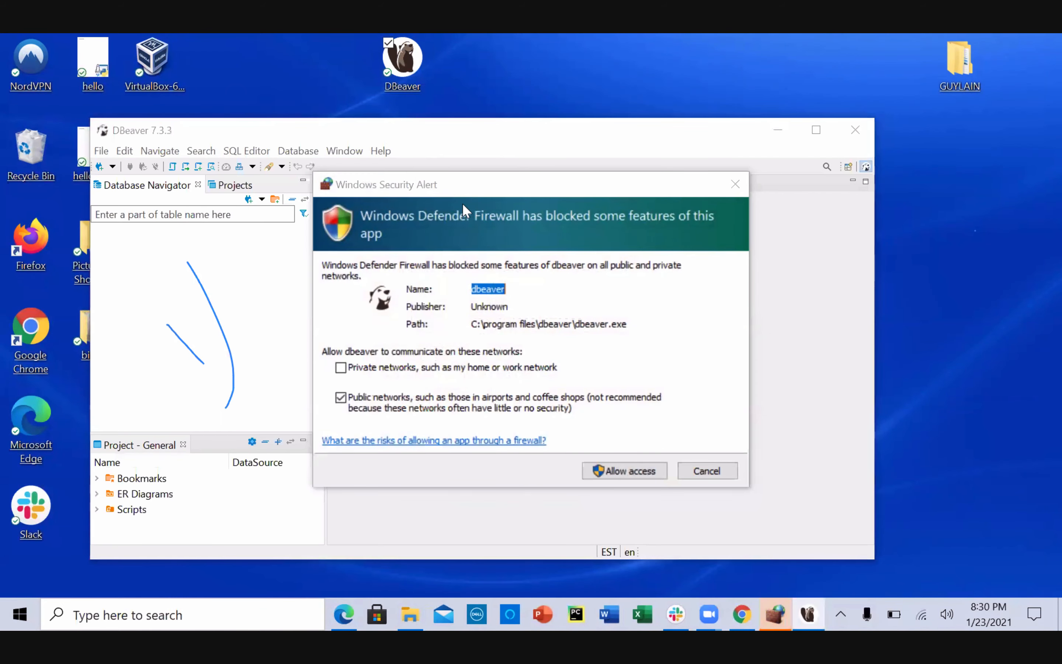
click(642, 474)
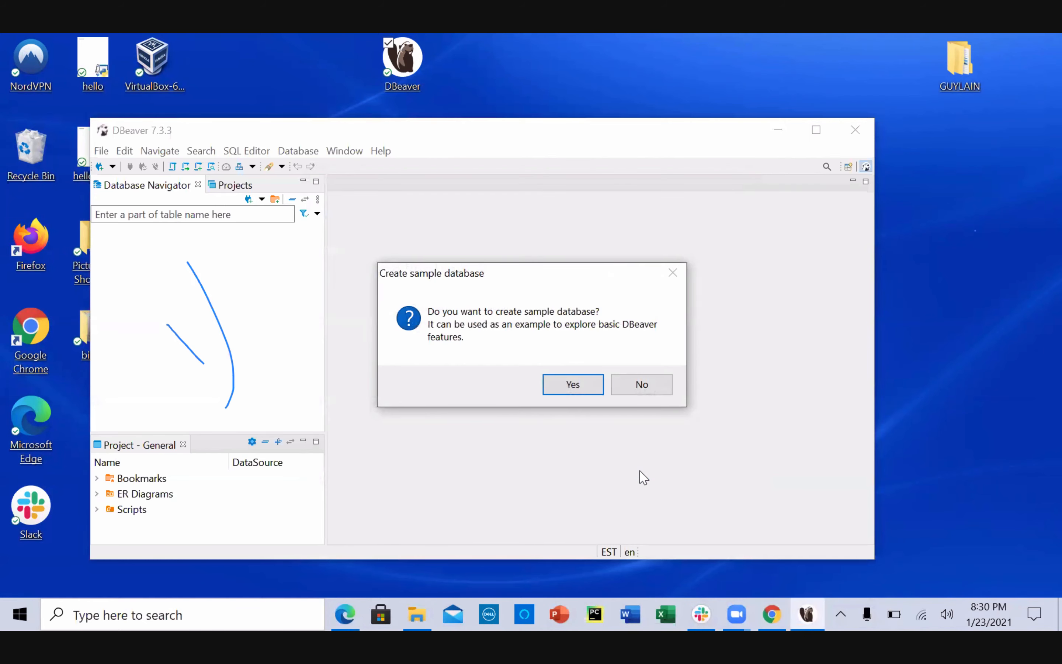
Accept creating the DBeaver sample database, dismiss the tip of the day, and maximize the window
click(597, 389)
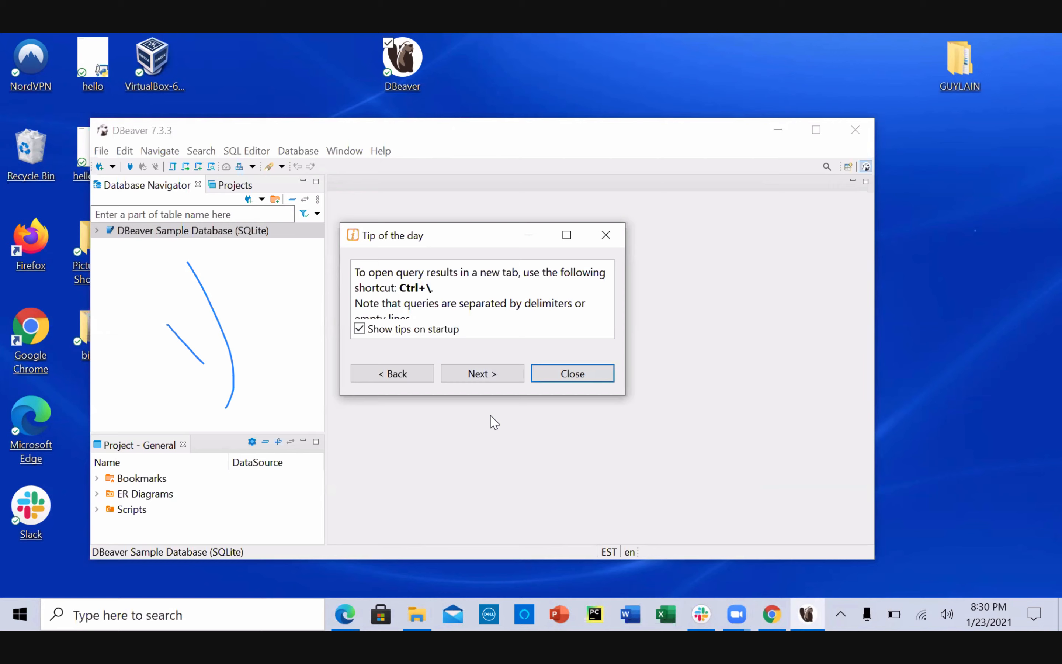
click(565, 376)
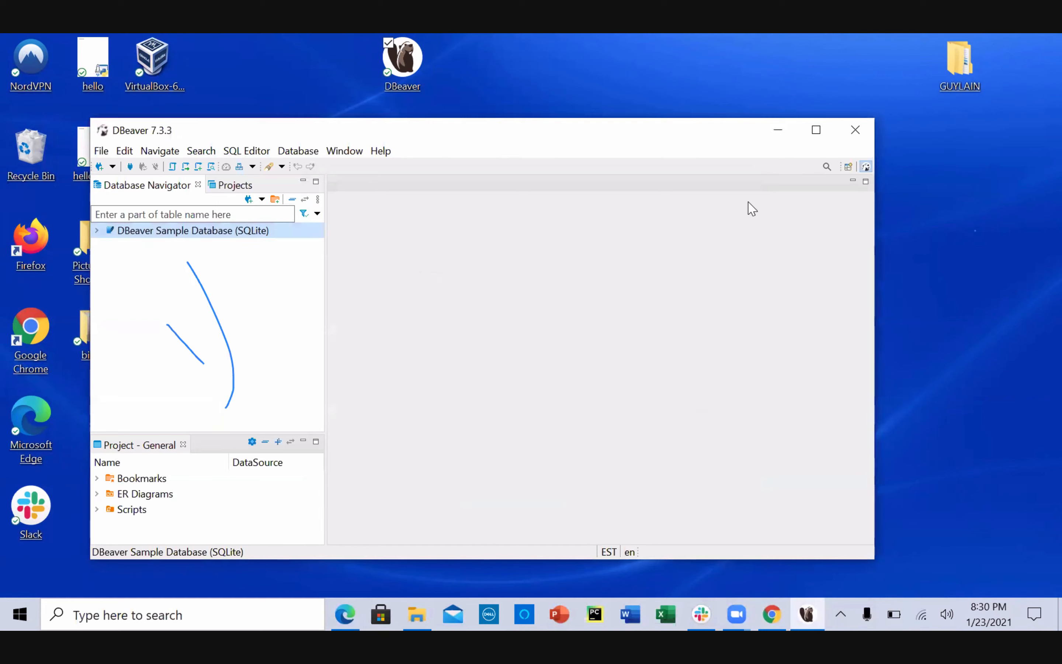
click(816, 131)
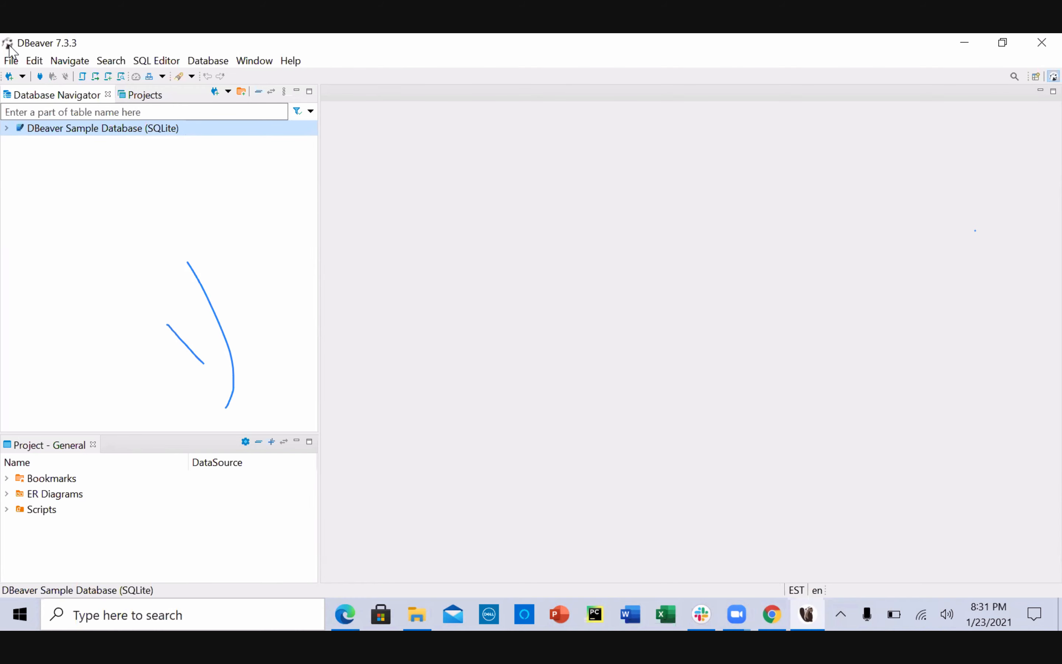
Start a new PostgreSQL database connection and download the missing PostgreSQL driver files
click(9, 77)
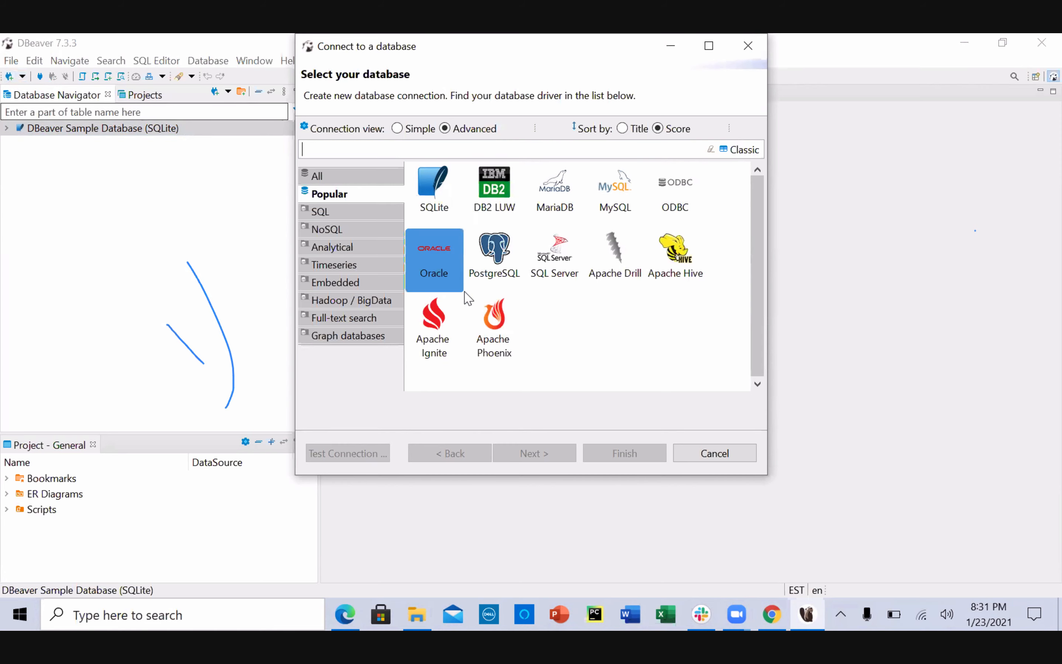
click(494, 273)
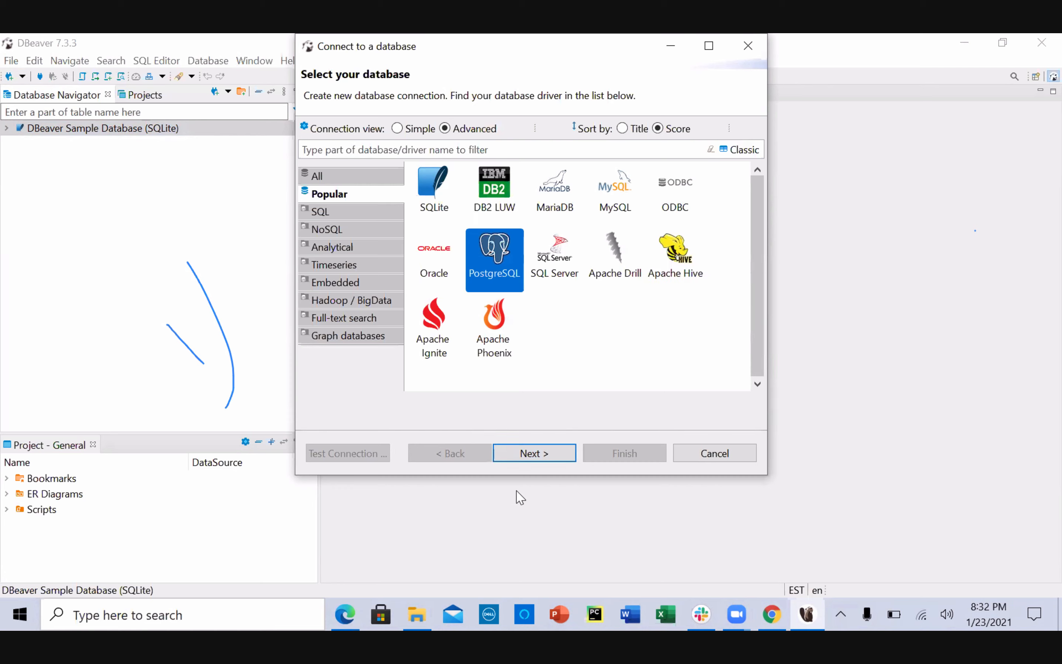
click(540, 457)
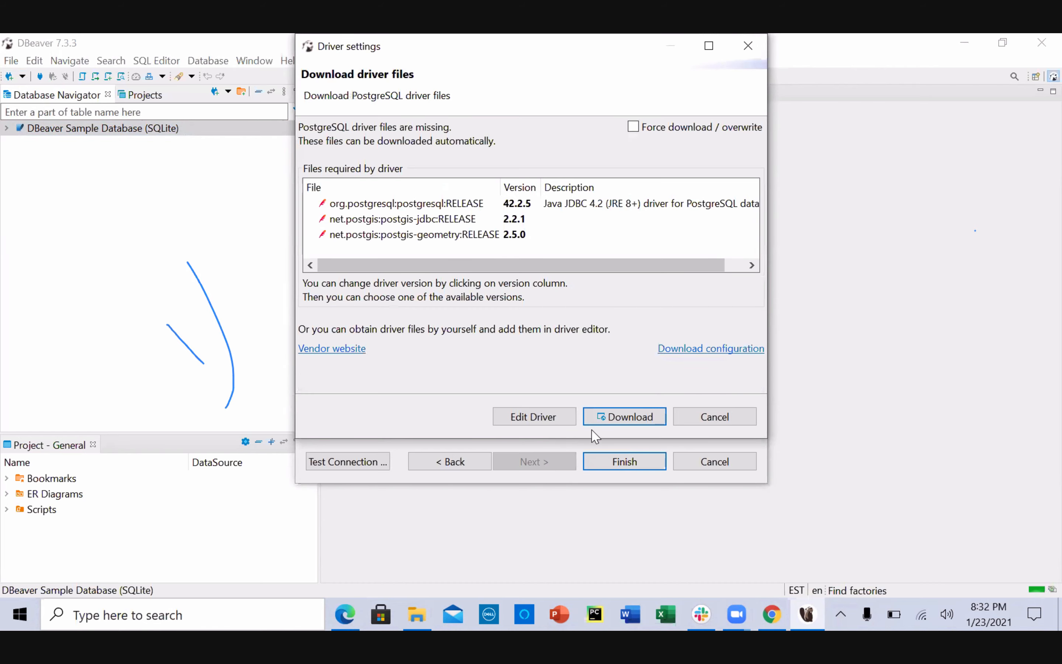
click(630, 415)
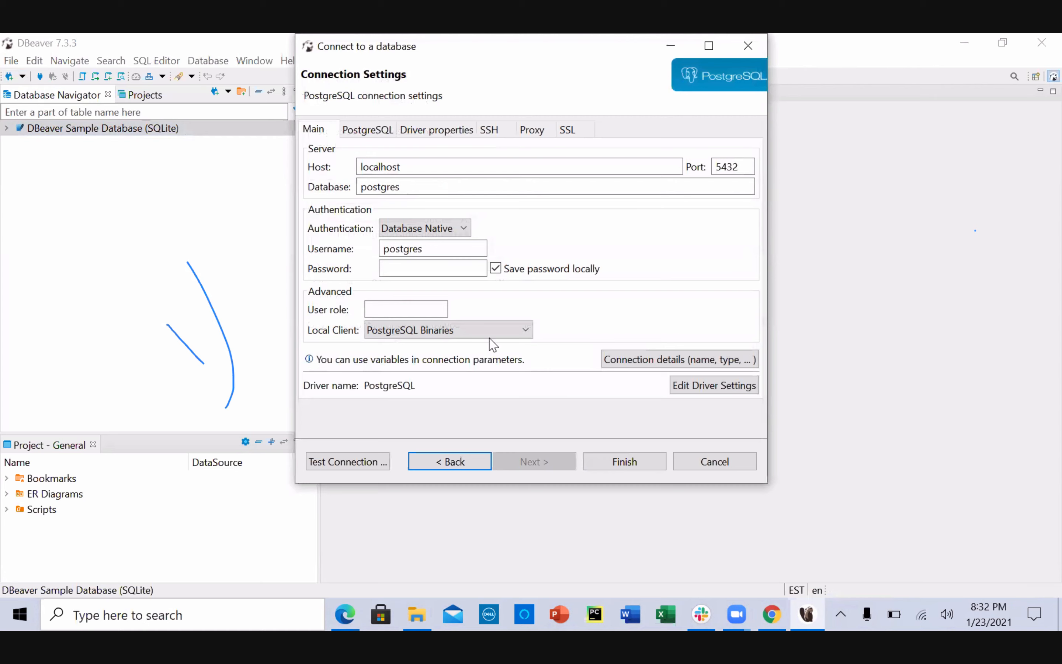
Enter the postgres user's password for the localhost connection, keeping the default host, port and database
click(434, 271)
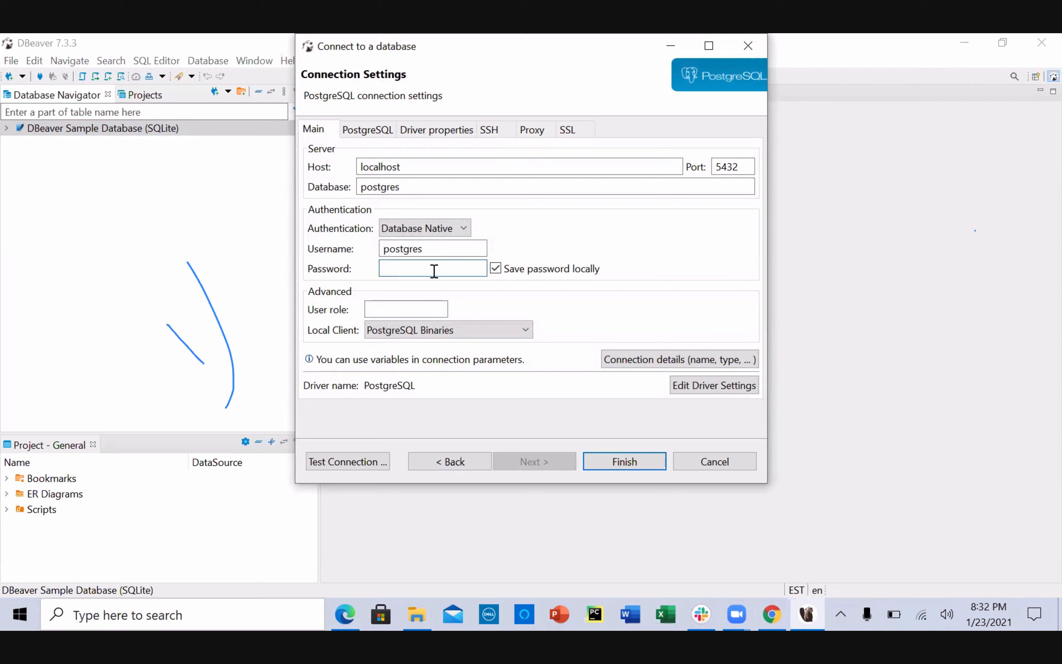
text(•••••••)
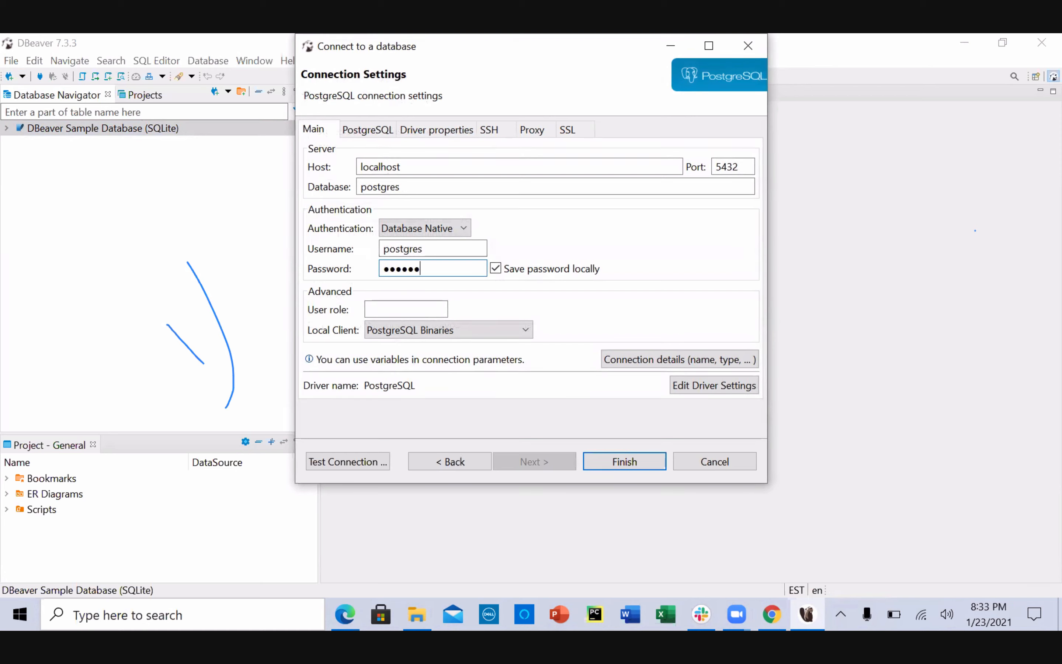
text(•)
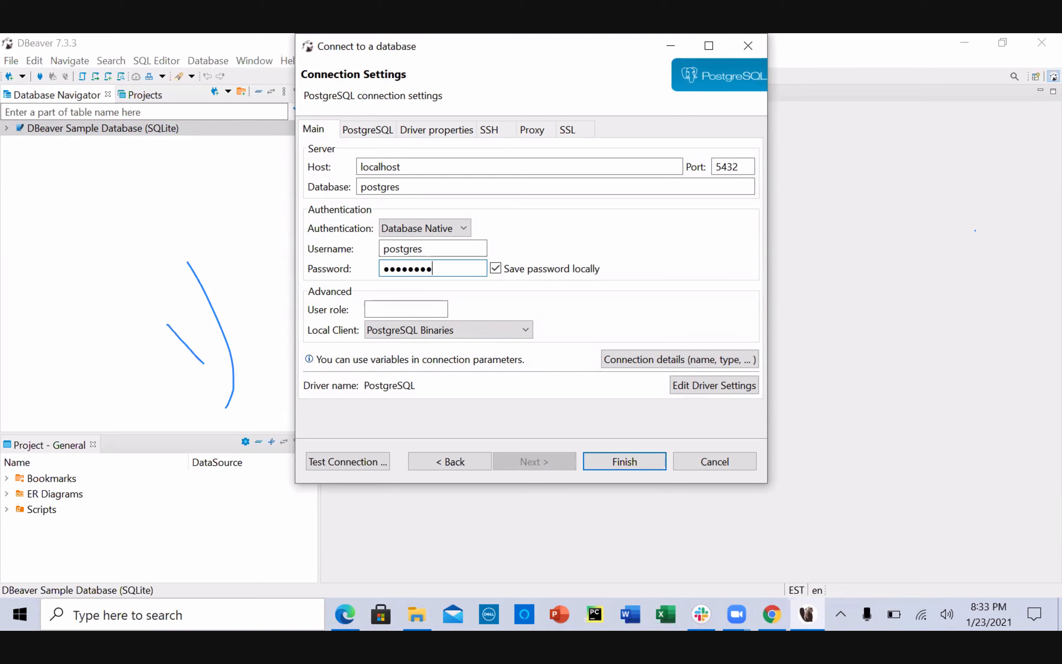
text(•)
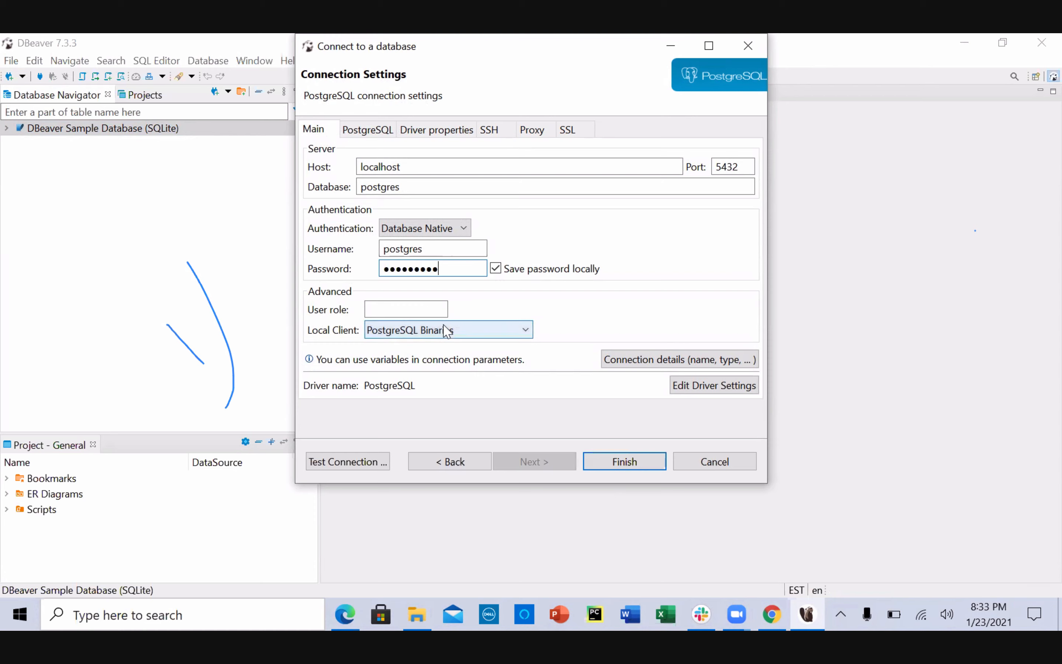
Test the PostgreSQL connection, close the test result, and finish creating the connection
click(368, 465)
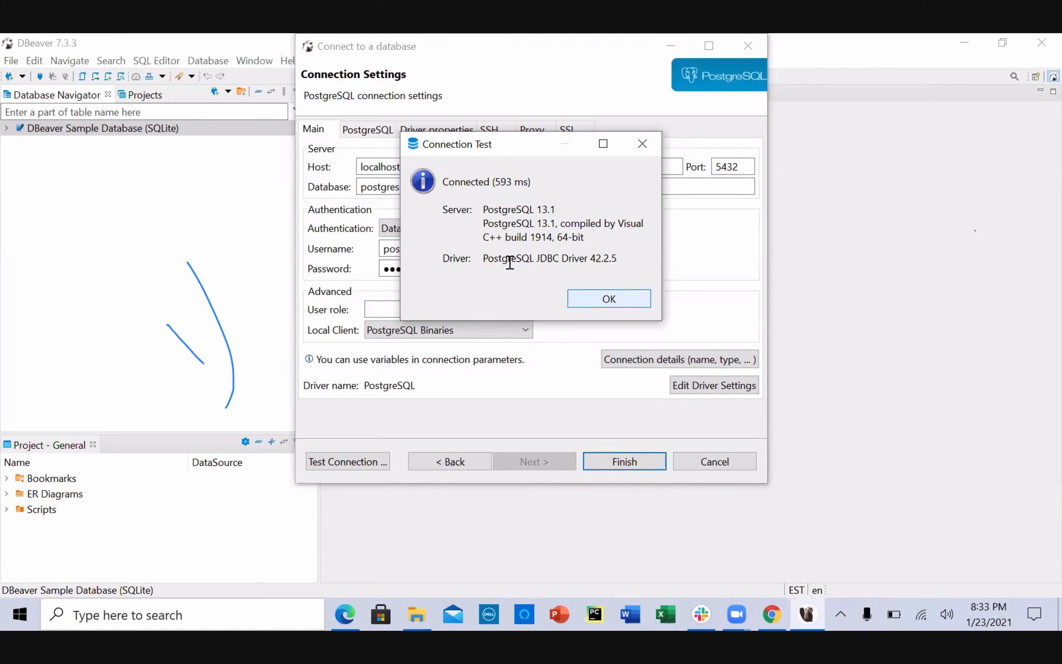
right_click(485, 247)
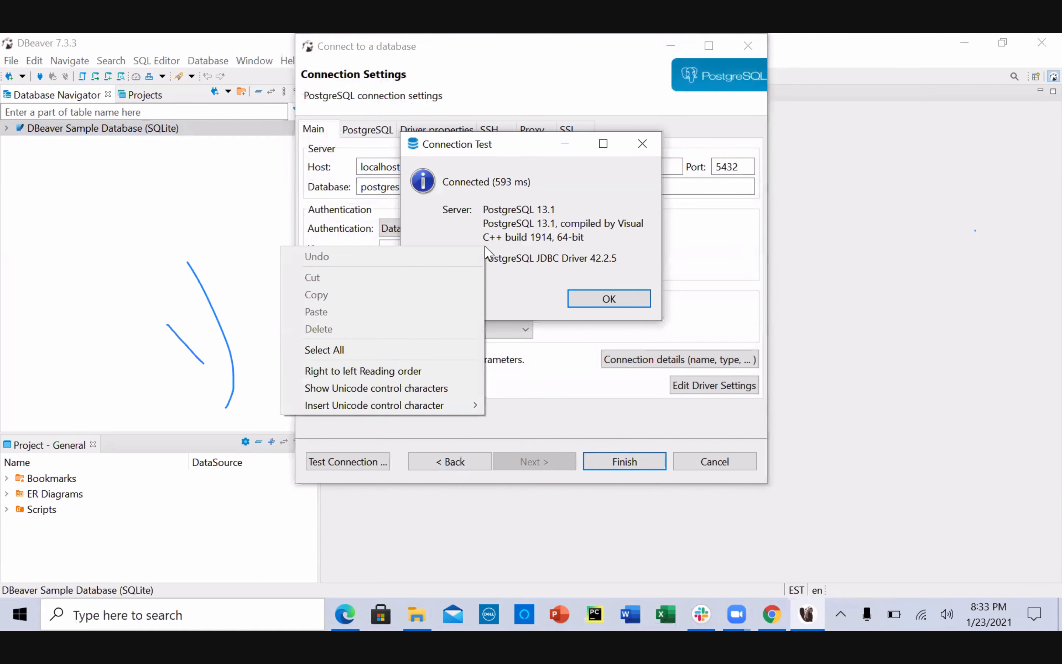
click(595, 303)
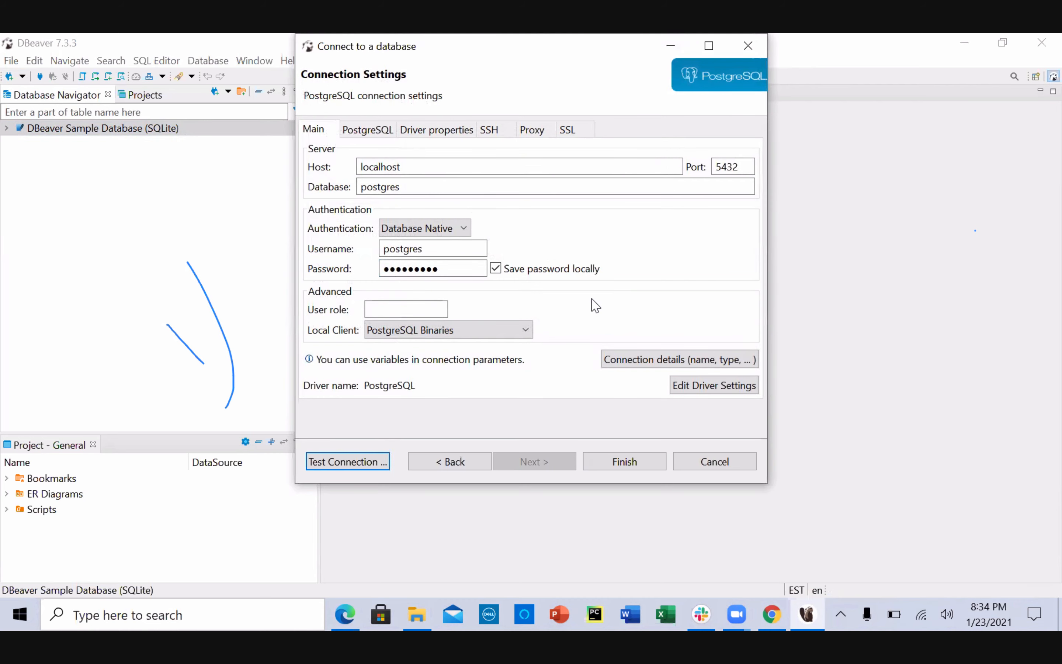
click(619, 465)
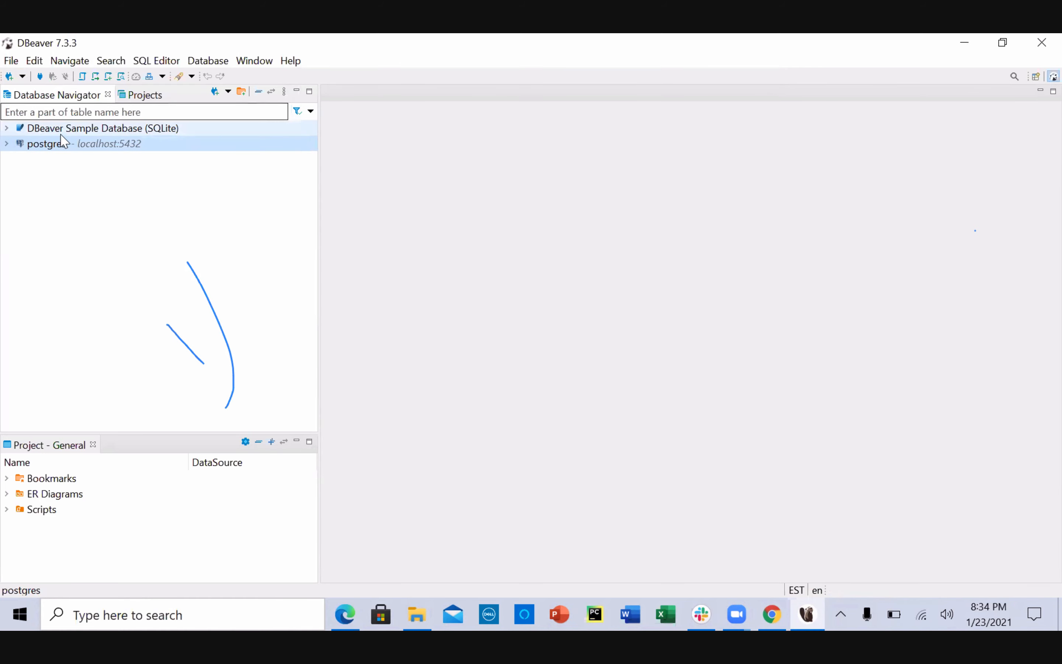
Expand the postgres connection and its postgres database to view the object folders, and collapse the connection again
click(23, 143)
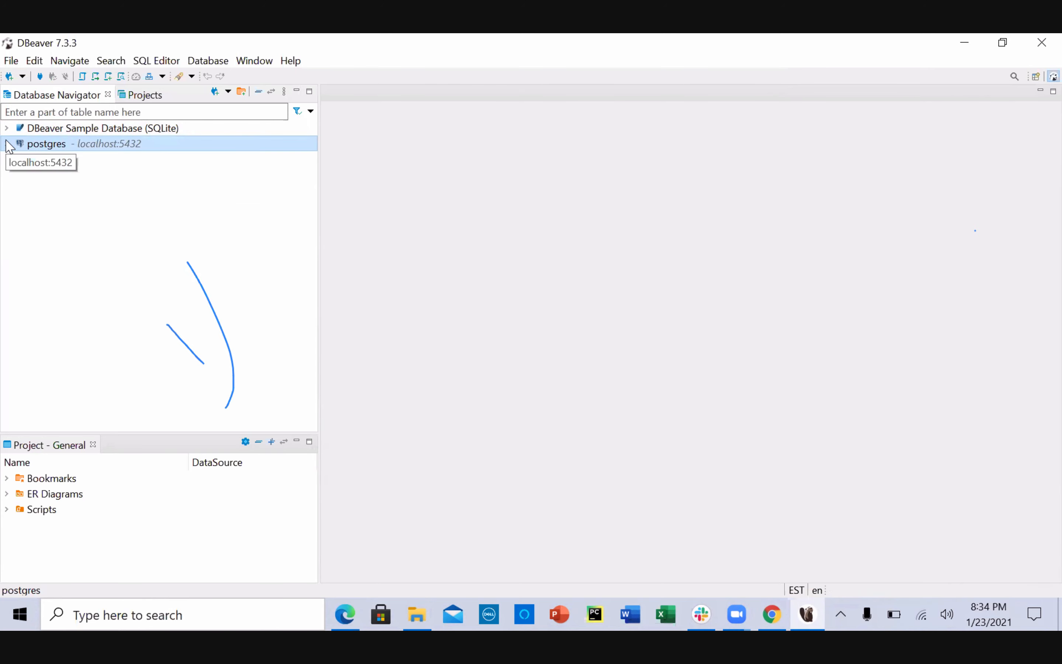
click(7, 143)
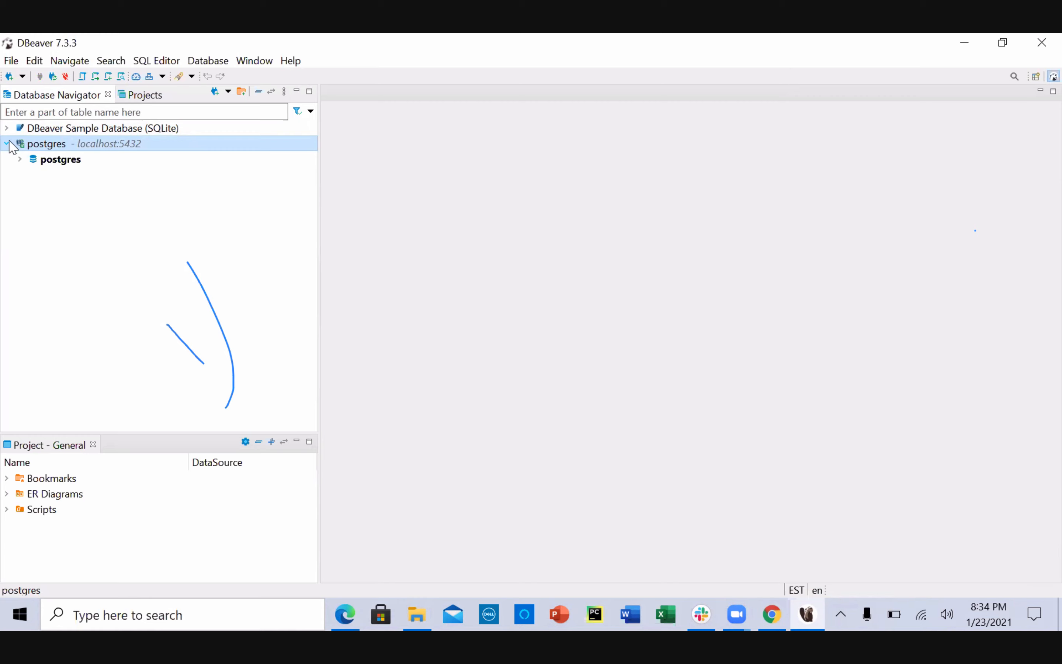
click(20, 161)
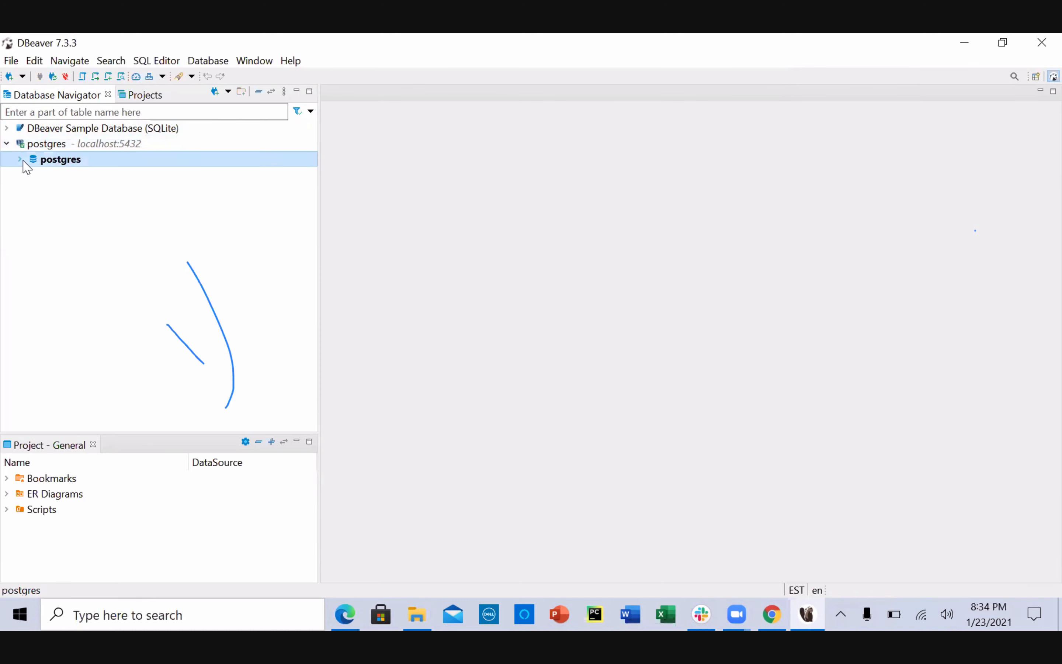
click(20, 160)
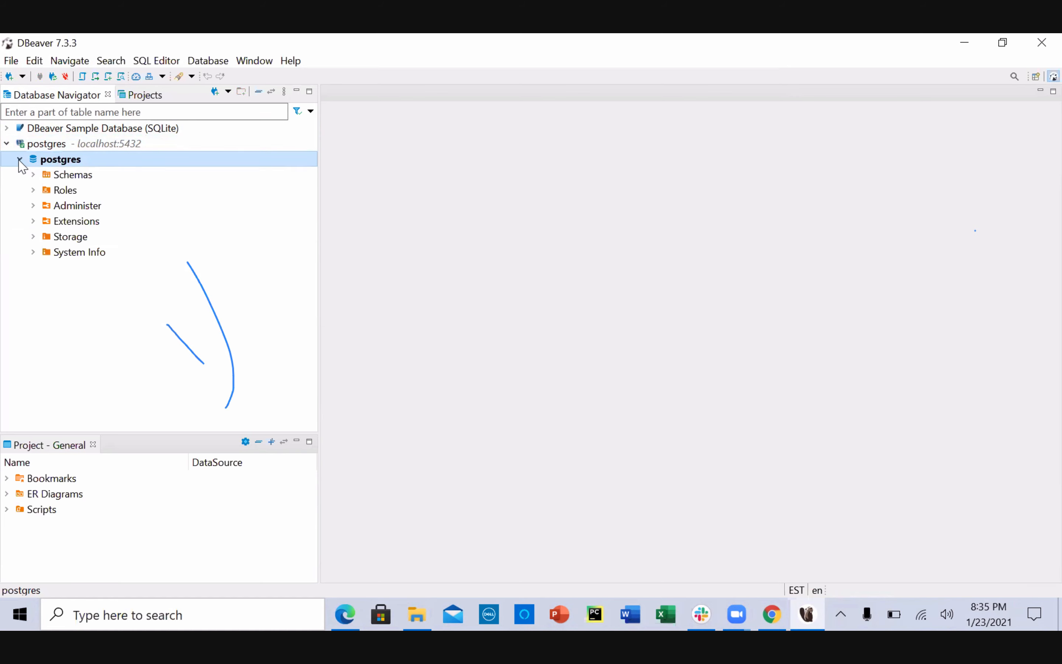
click(8, 145)
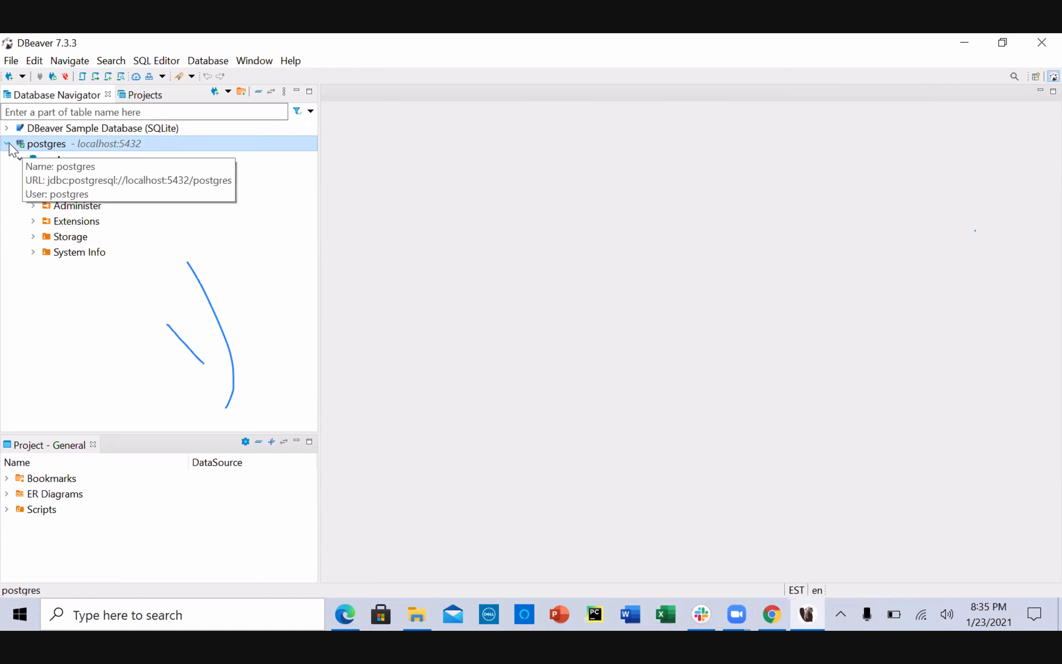
double_click(15, 145)
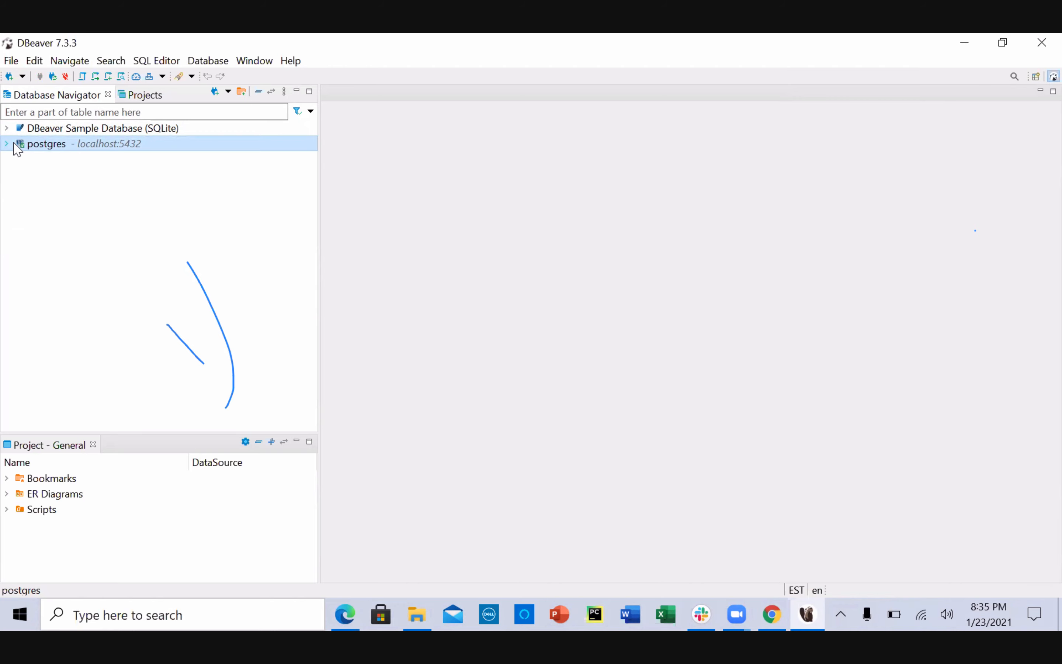
right_click(2, 135)
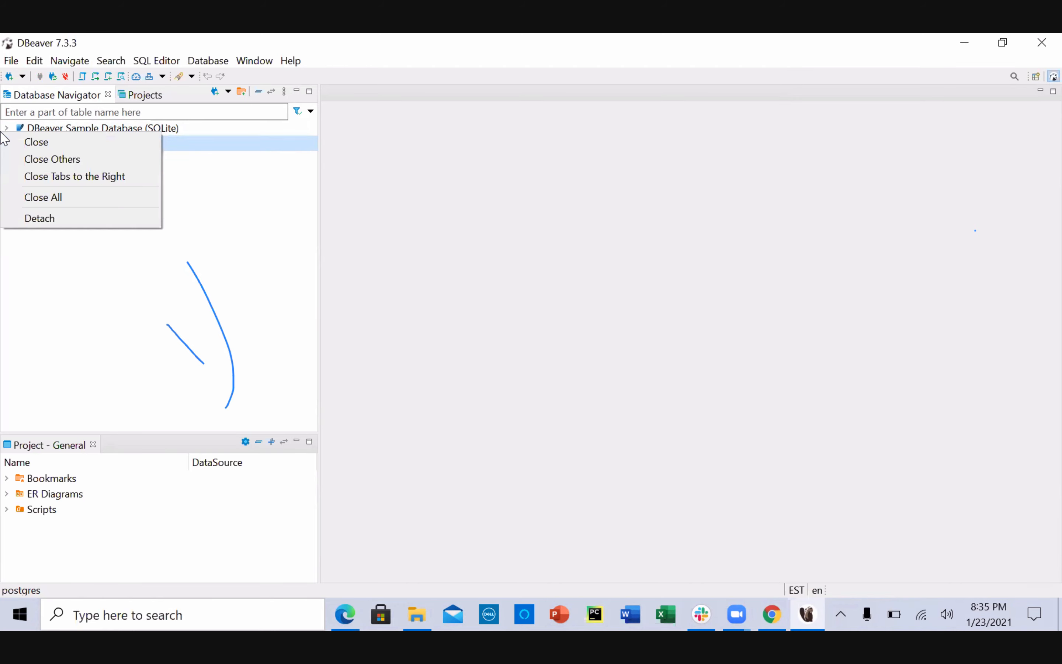
click(245, 241)
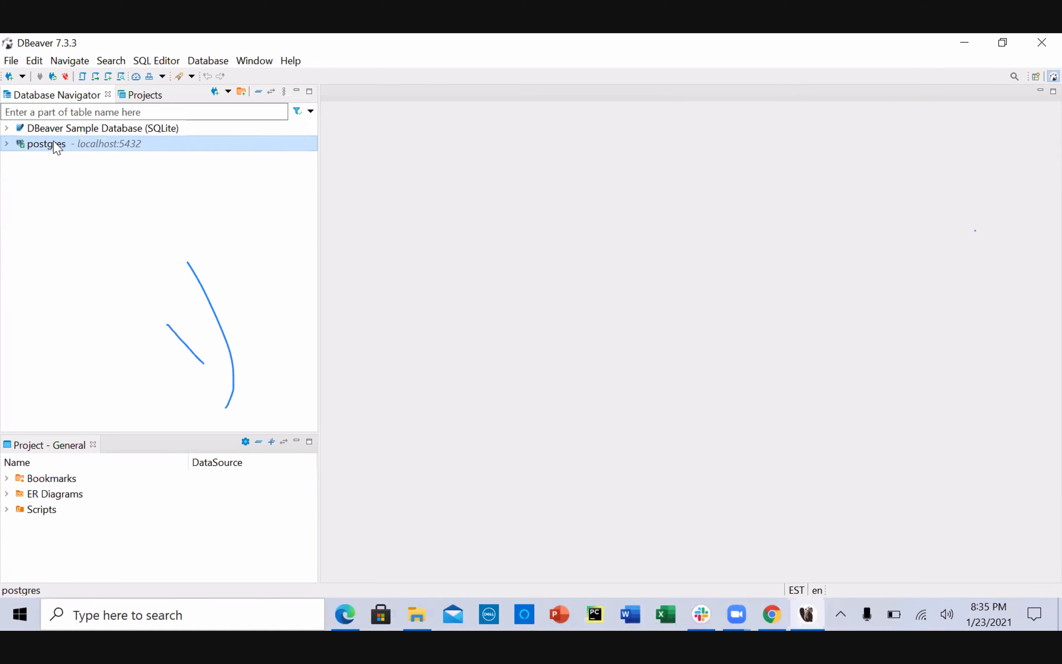
Open the postgres connection's configuration for editing and show its General settings
right_click(33, 148)
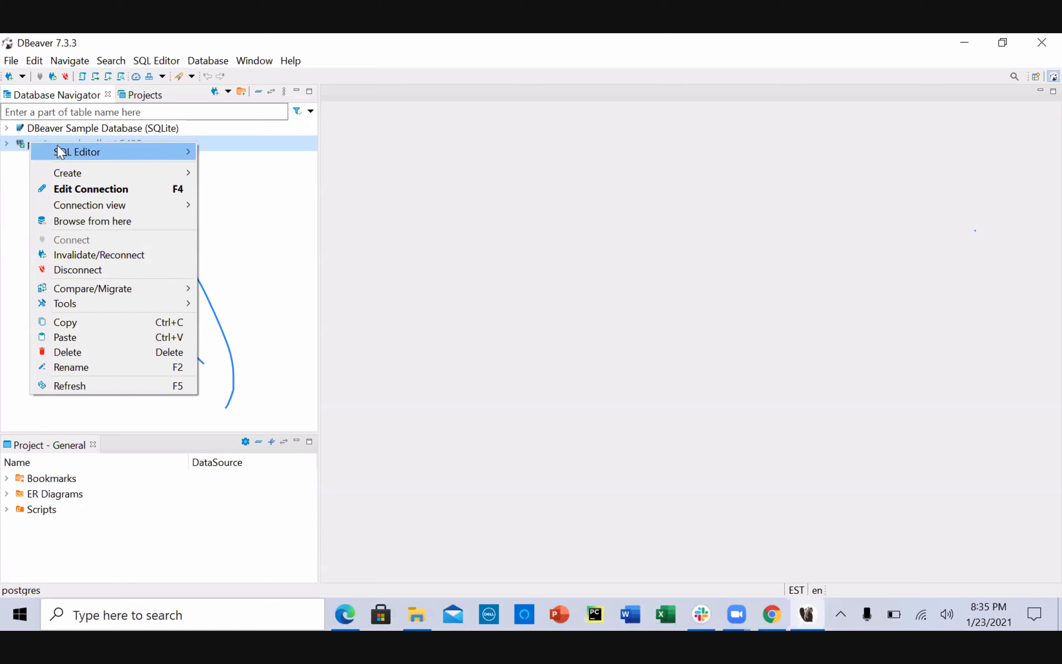
mouse_move(61, 152)
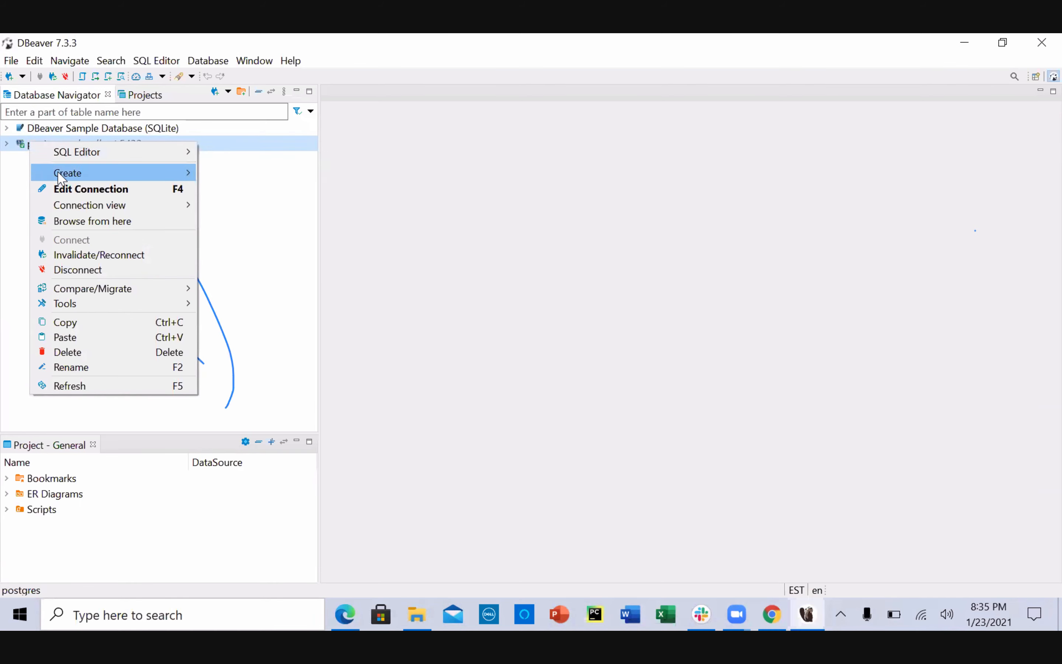
click(68, 190)
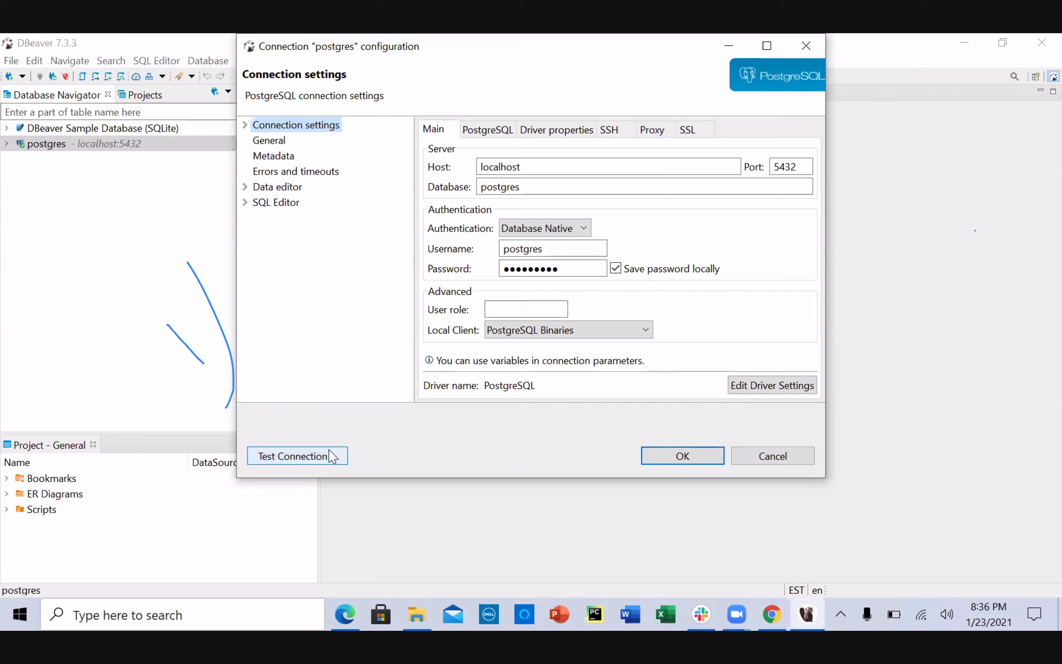
click(272, 141)
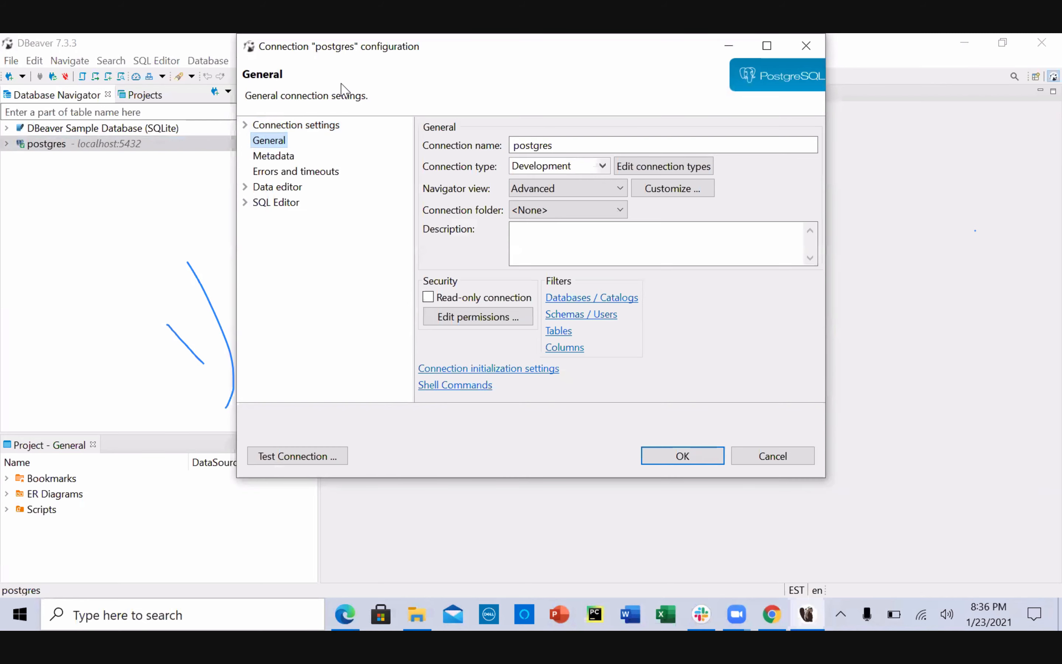
Replace the connection name postgres with Database Class in the General settings
click(575, 150)
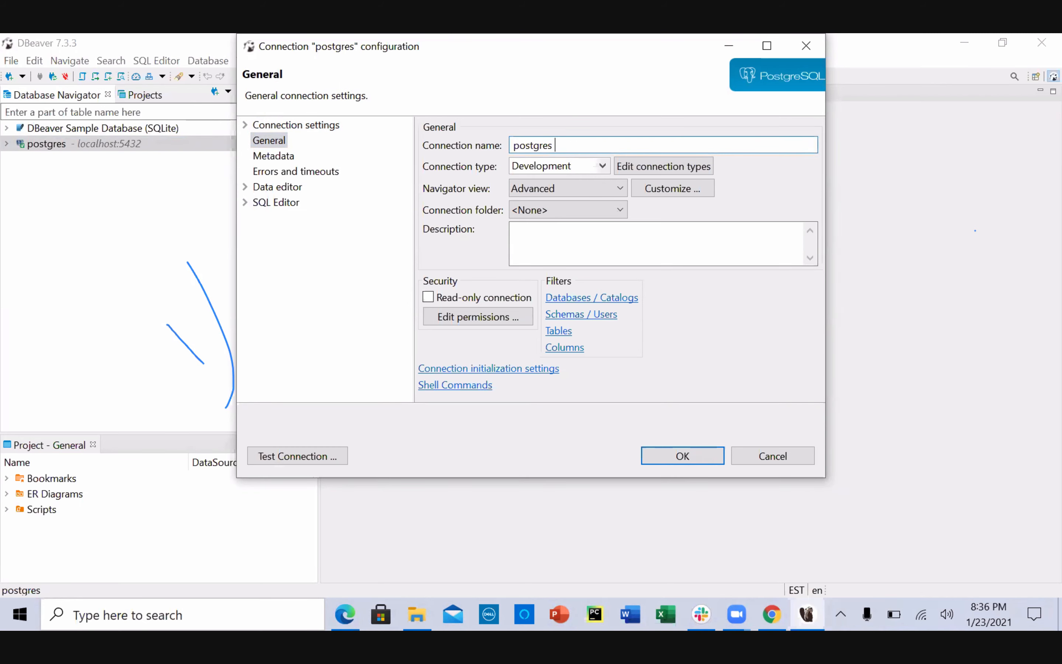
text(D)
key(Left)
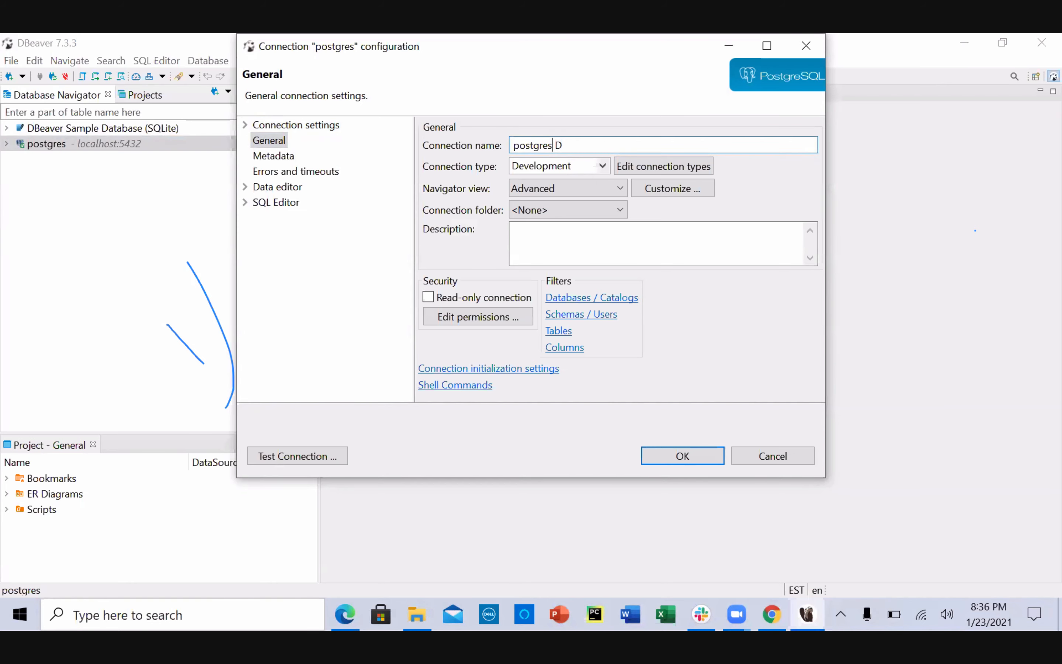
key(BackSpace)
key(BackSpace)
key(BackSpace)
key(BackSpace)
key(BackSpace)
key(BackSpace)
key(BackSpace)
key(BackSpace)
key(Right)
key(Right)
text(atabase)
click(518, 145)
key(BackSpace)
click(574, 145)
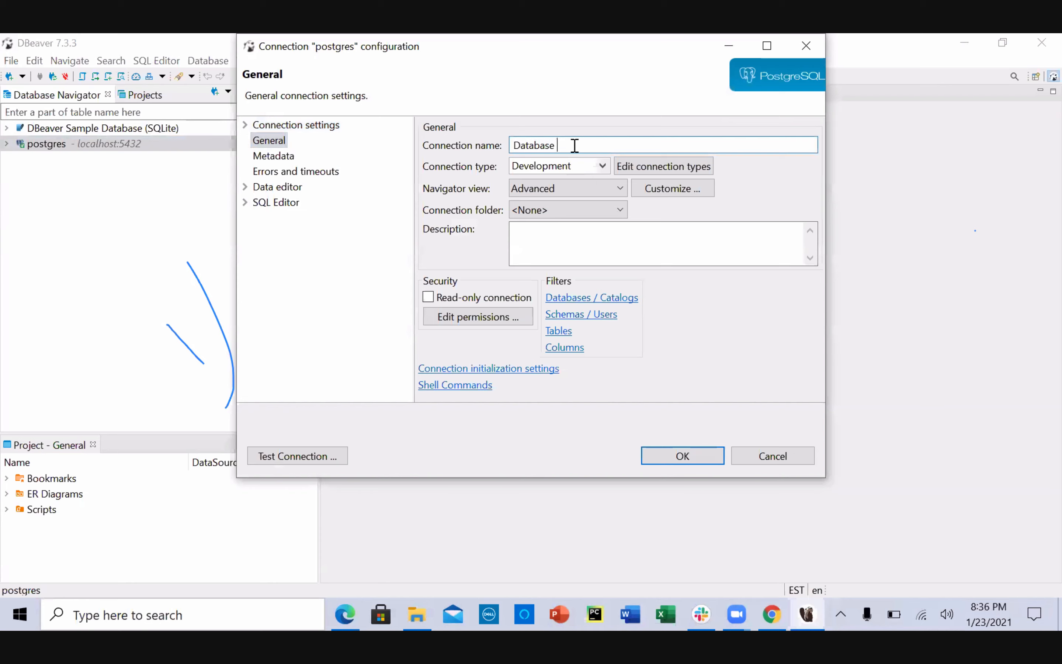
text(Cl)
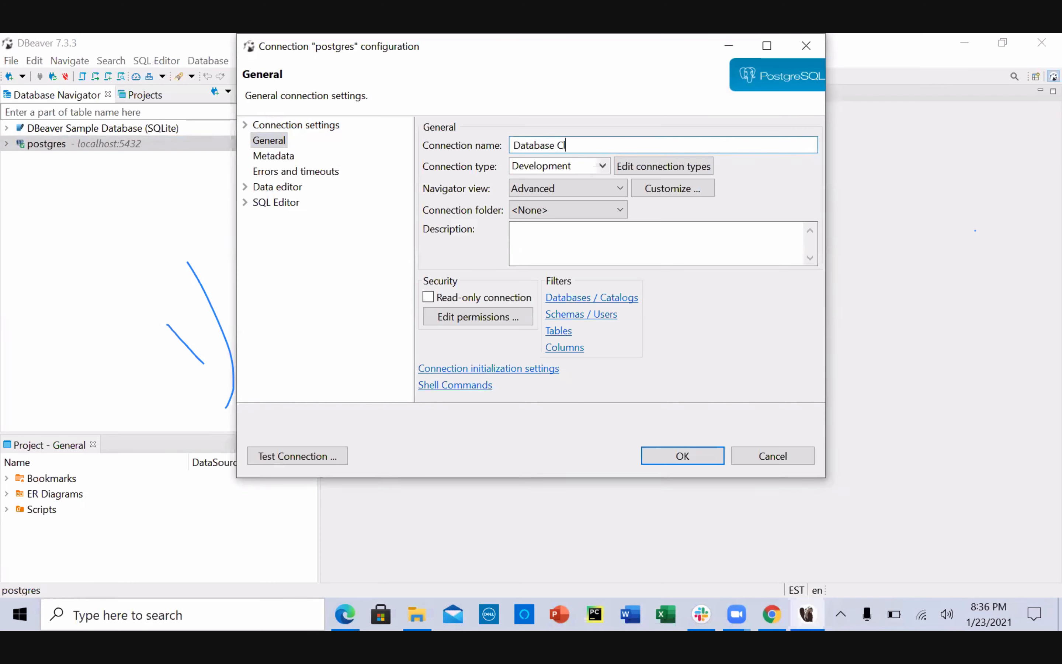
text(ass h)
key(BackSpace)
text(=)
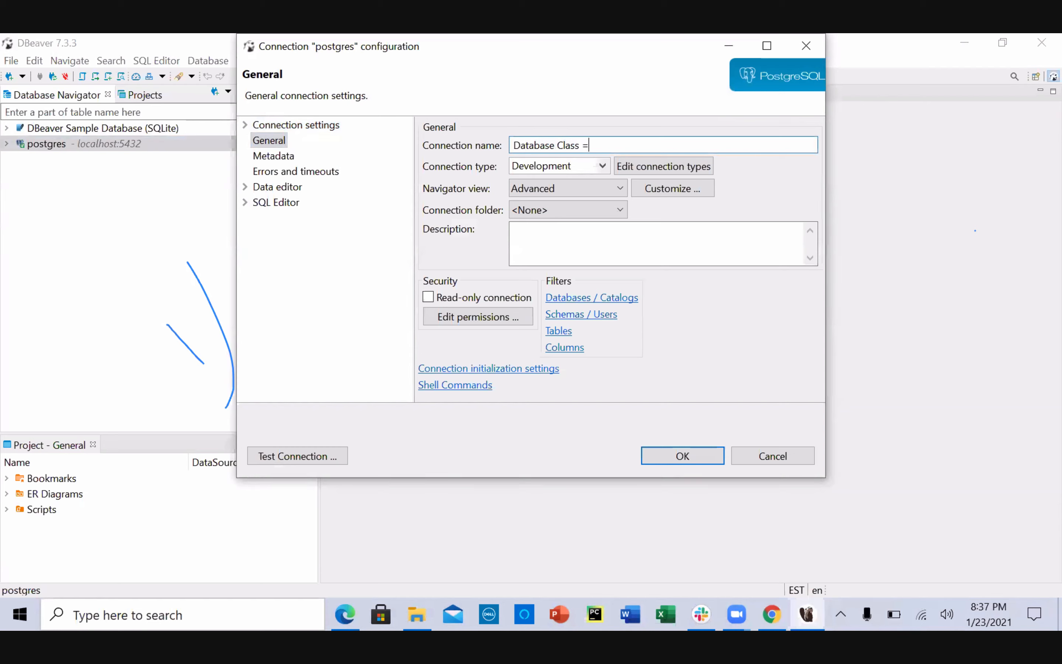
key(BackSpace)
key(BackSpace)
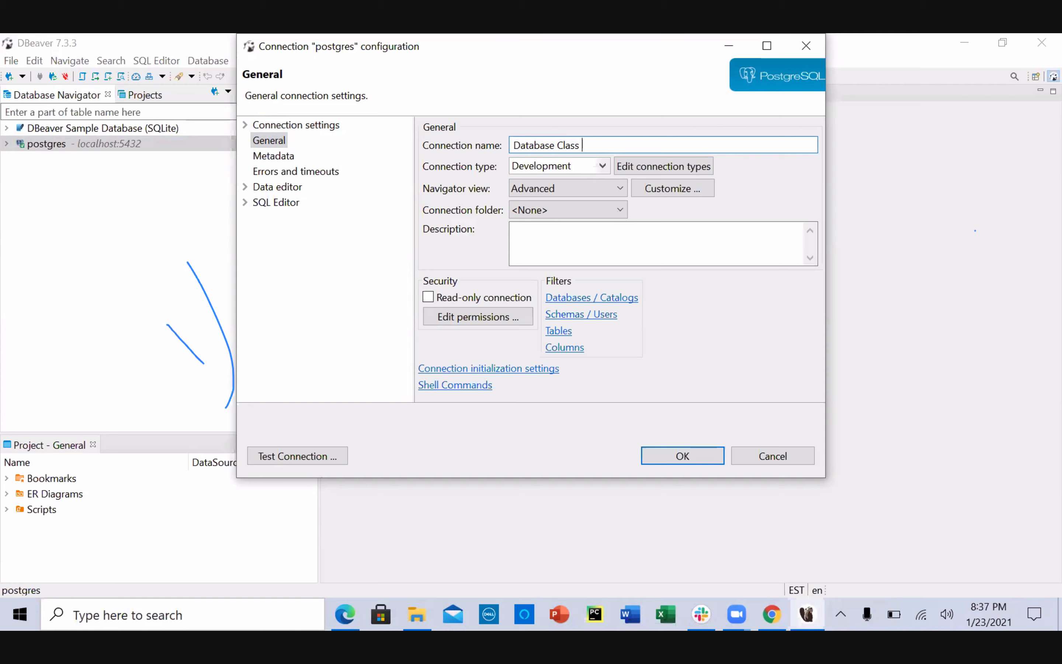
text(Q)
key(BackSpace)
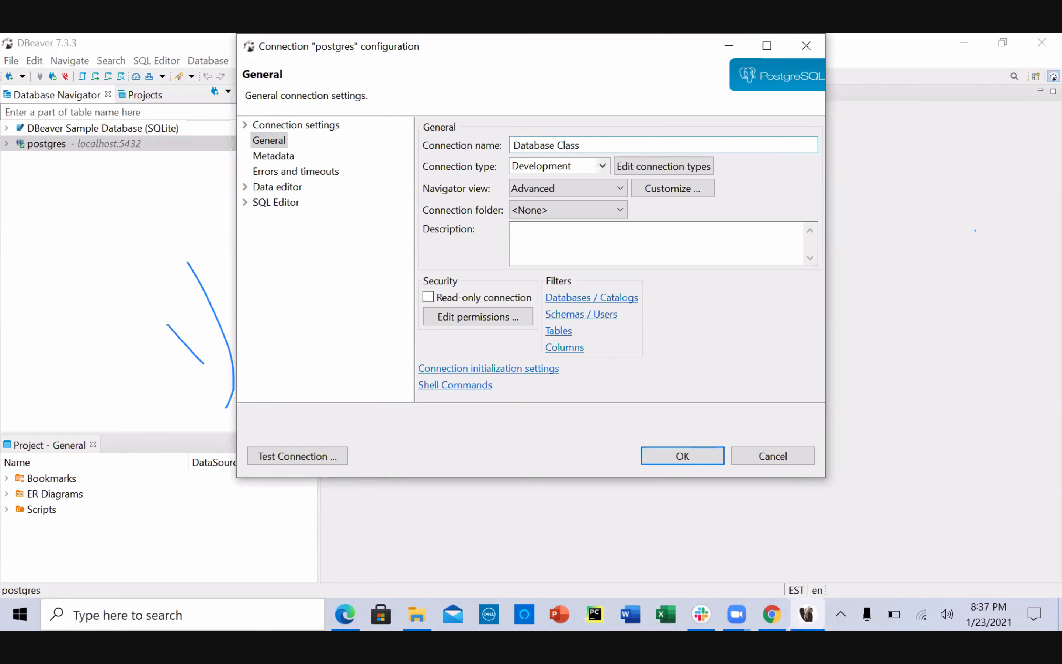
text(HIFU)
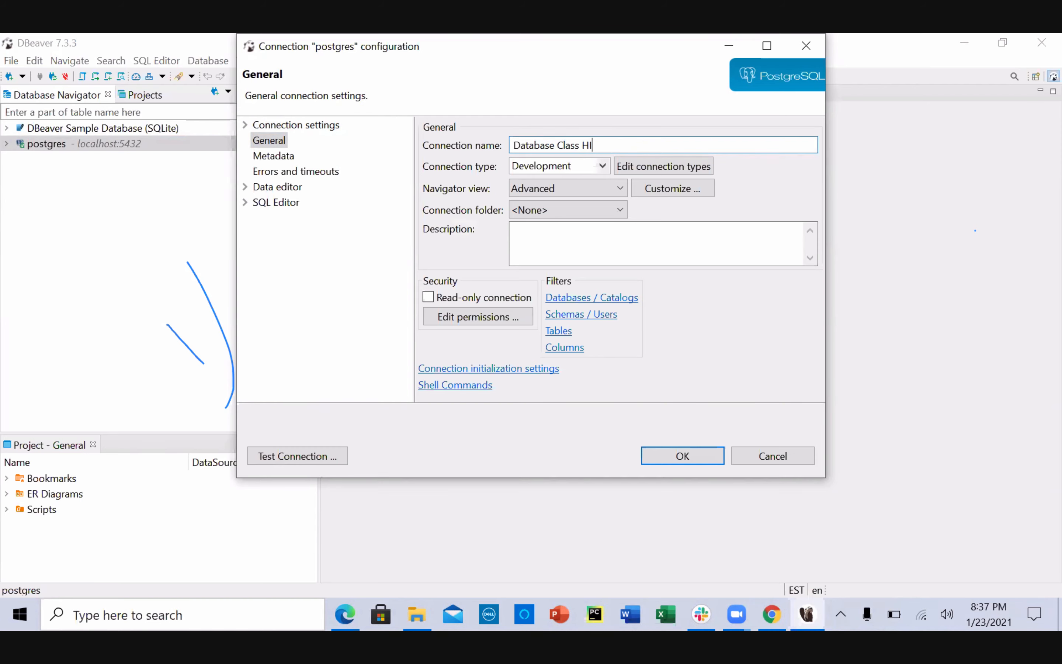
key(BackSpace)
key(BackSpace)
key(BackSpace)
key(BackSpace)
text(/)
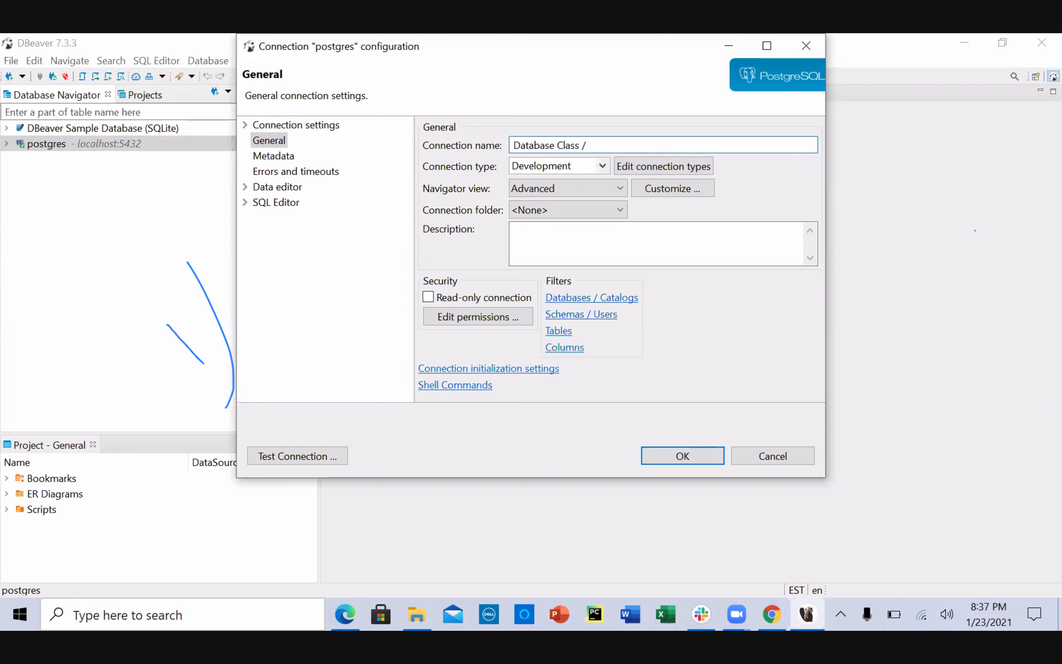
key(BackSpace)
text(")
key(BackSpace)
text(\)
text(])
key(BackSpace)
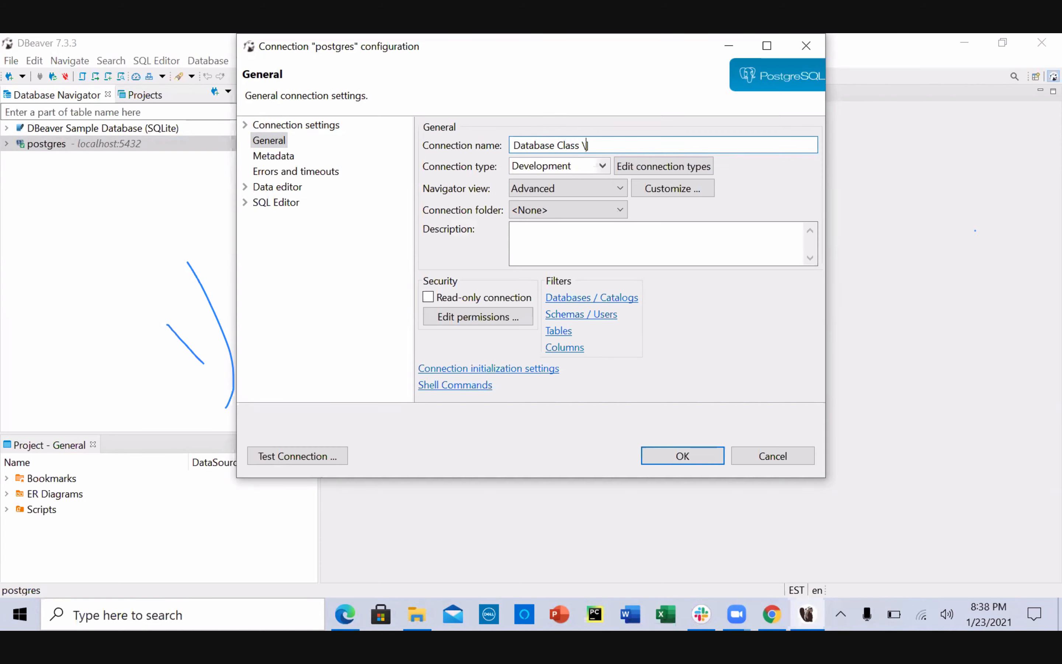
key(BackSpace)
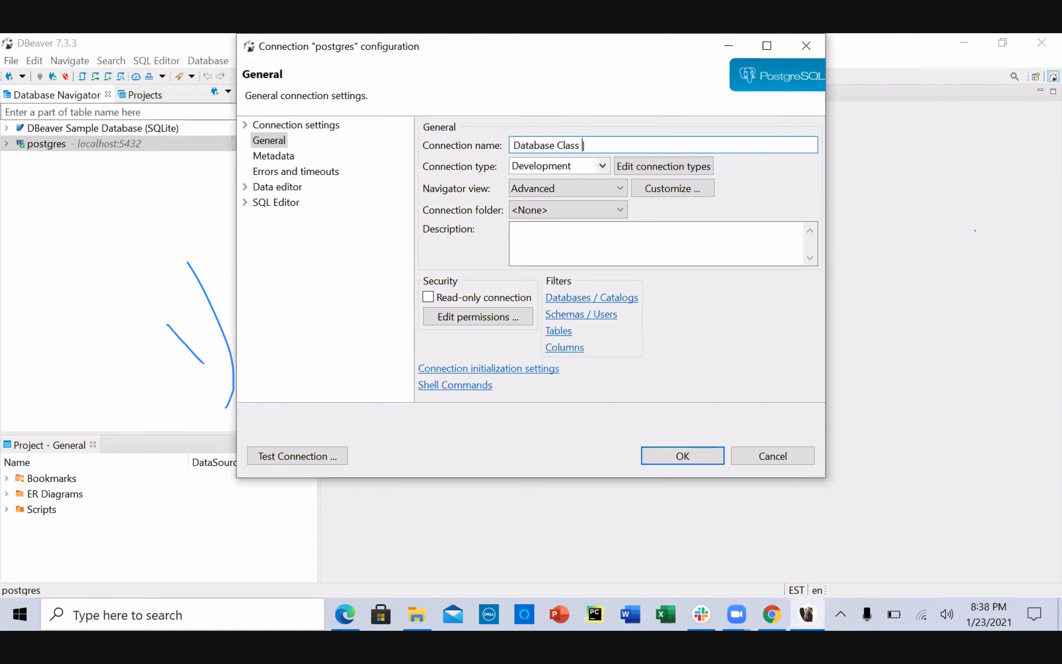
key(BackSpace)
text(])
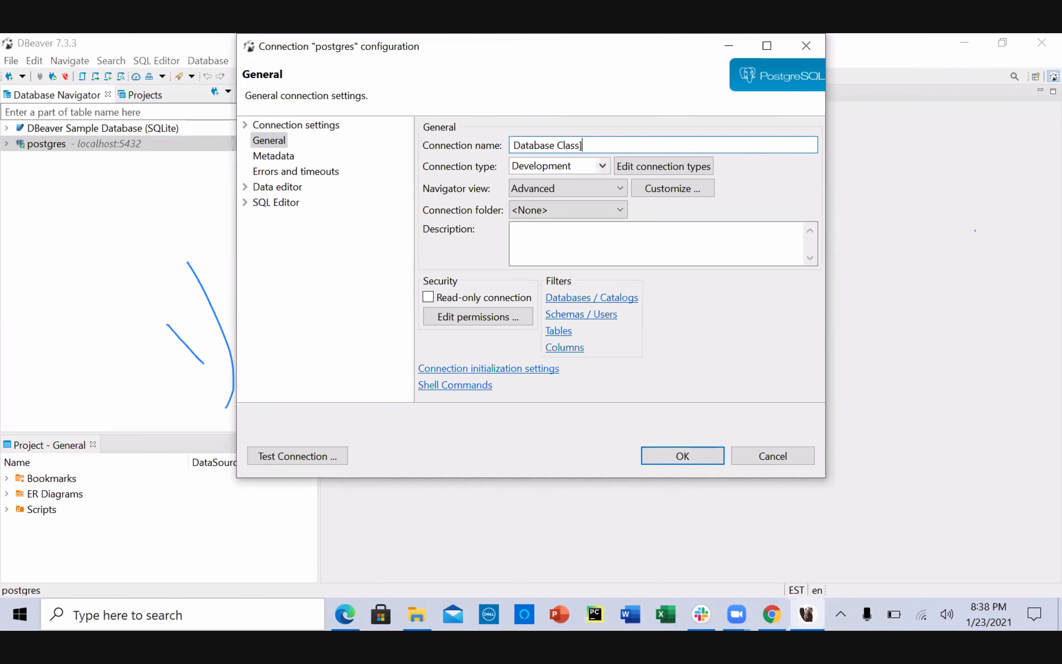
key(BackSpace)
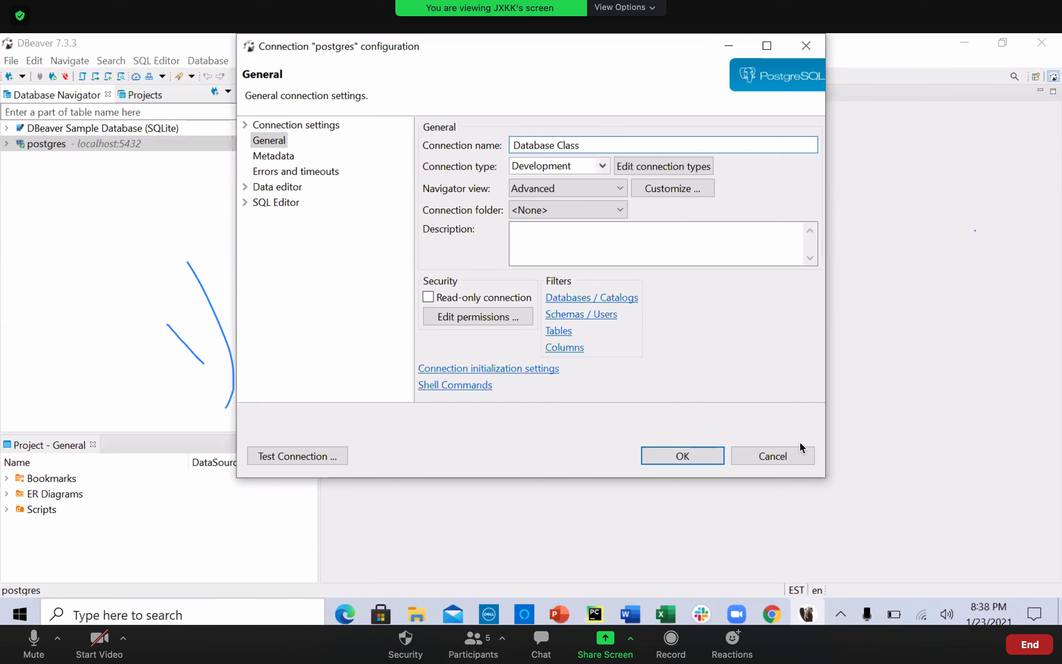
click(545, 648)
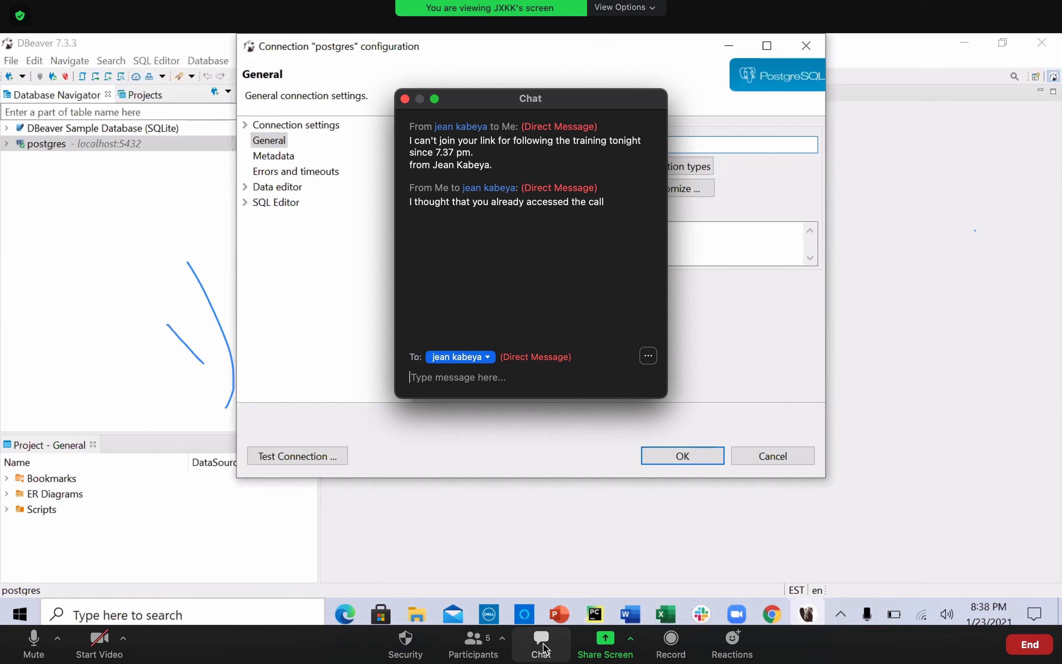
text(-)
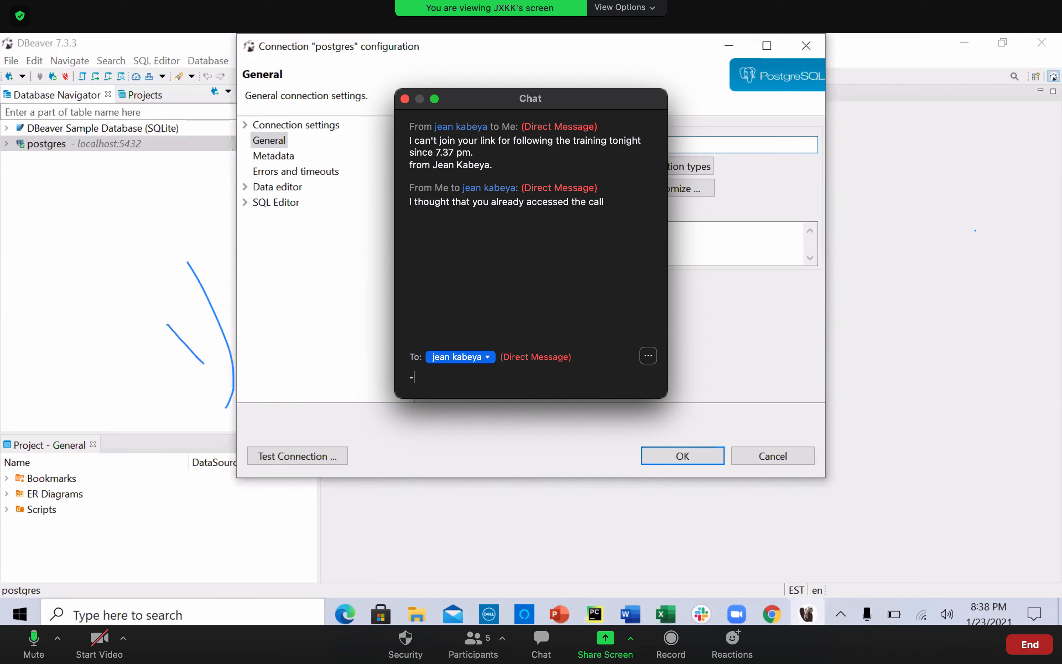
click(406, 99)
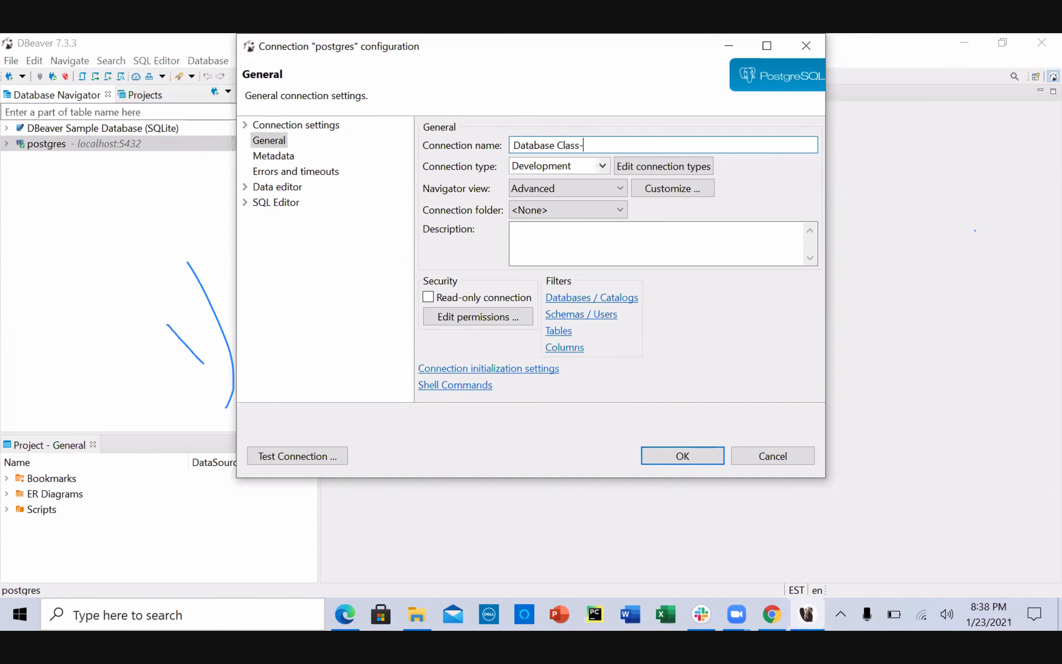
key(BackSpace)
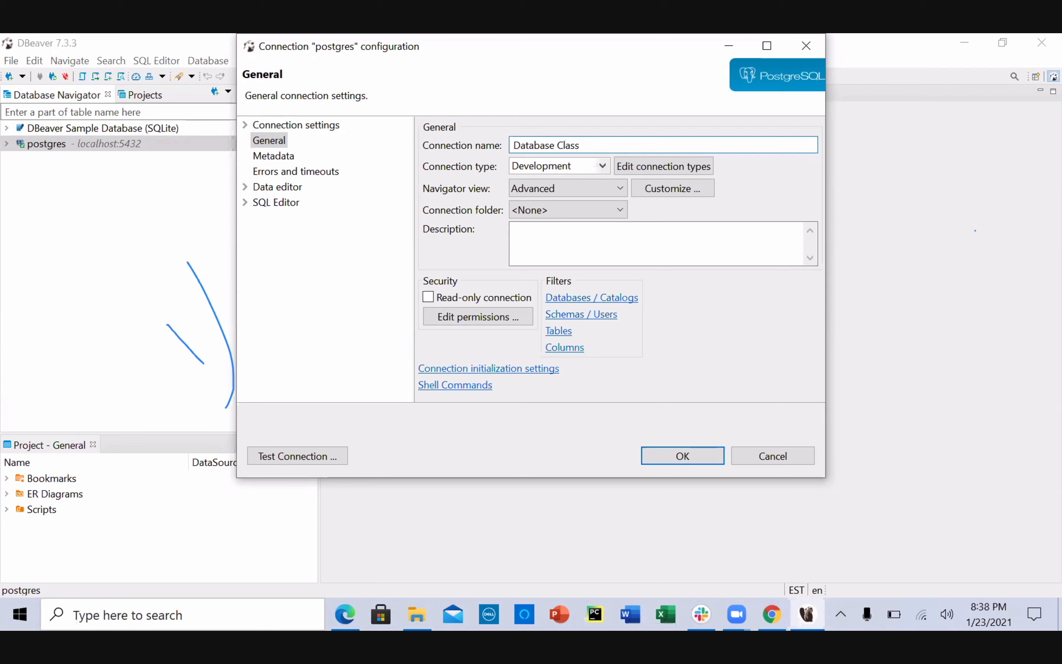
Extend the connection name to Database Class - PostgreSQL and save the configuration, accepting the reconnect
text(-)
key(Left)
key(Left)
key(Right)
text(P)
text(ost)
text(post)
text(gres)
key(Left)
key(Left)
key(Left)
key(Left)
key(Left)
key(BackSpace)
key(BackSpace)
key(BackSpace)
key(BackSpace)
key(BackSpace)
text(Sql)
key(BackSpace)
key(BackSpace)
text(QL)
click(683, 457)
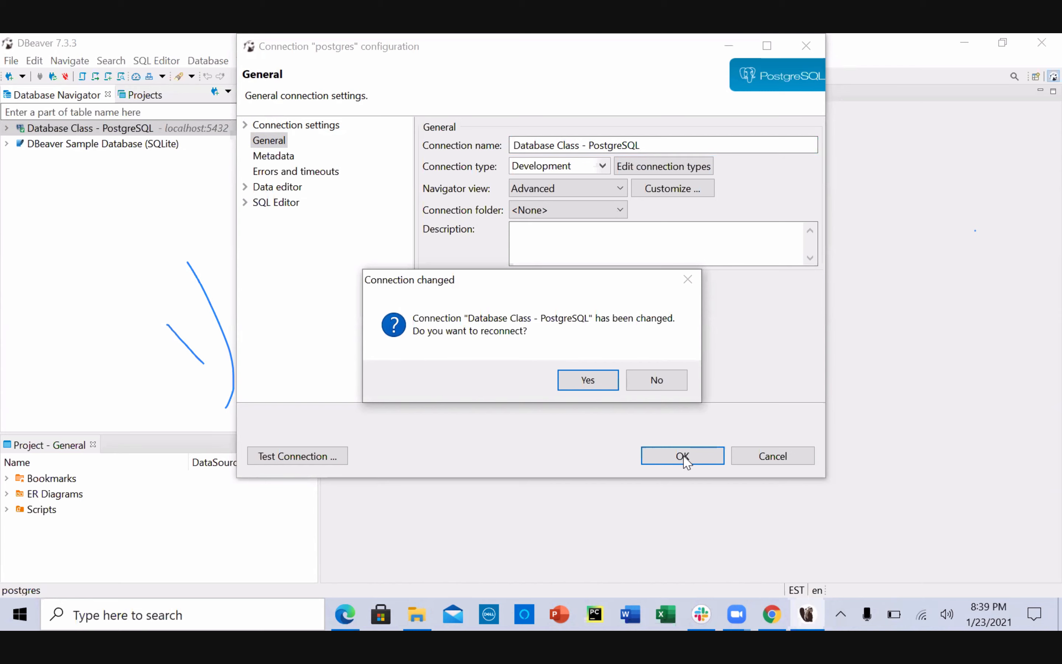
click(588, 380)
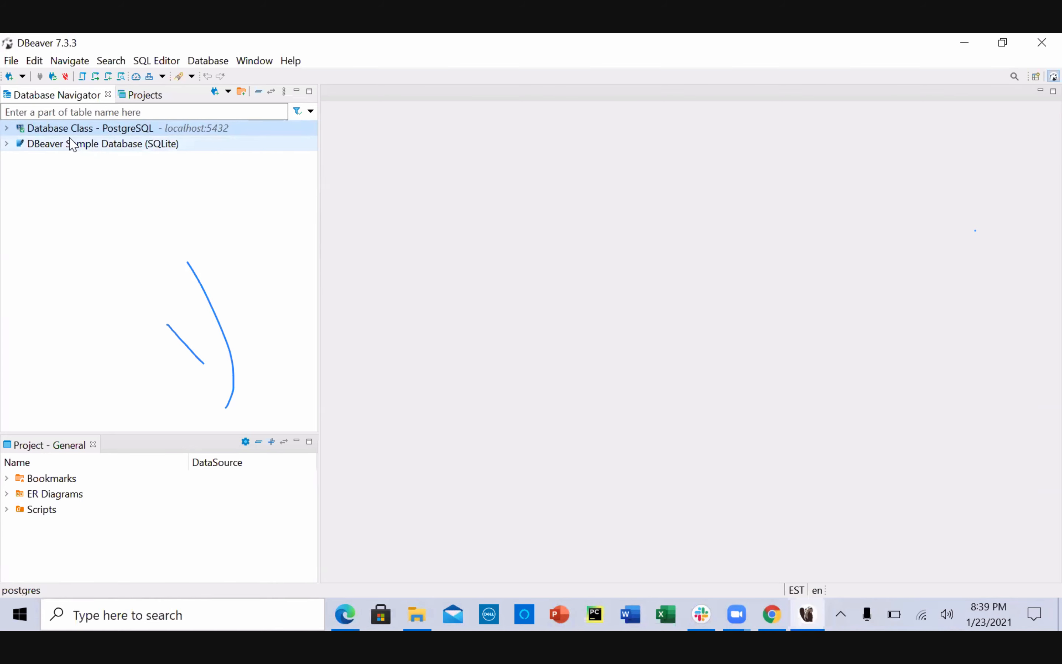
Delete the DBeaver Sample Database (SQLite) connection and confirm the deletion
click(52, 143)
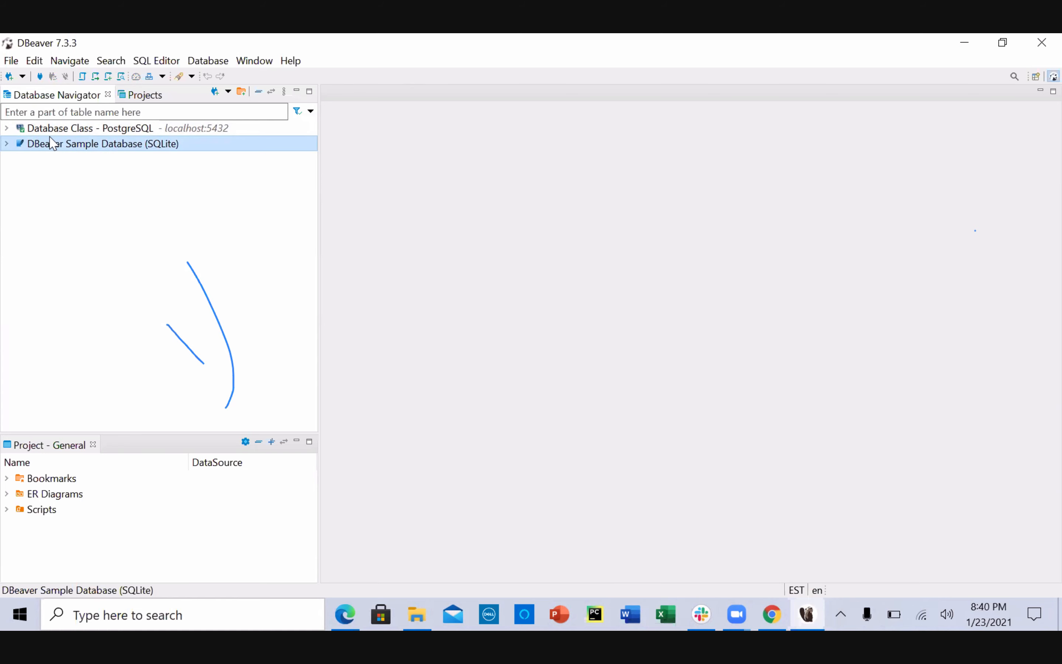
right_click(53, 142)
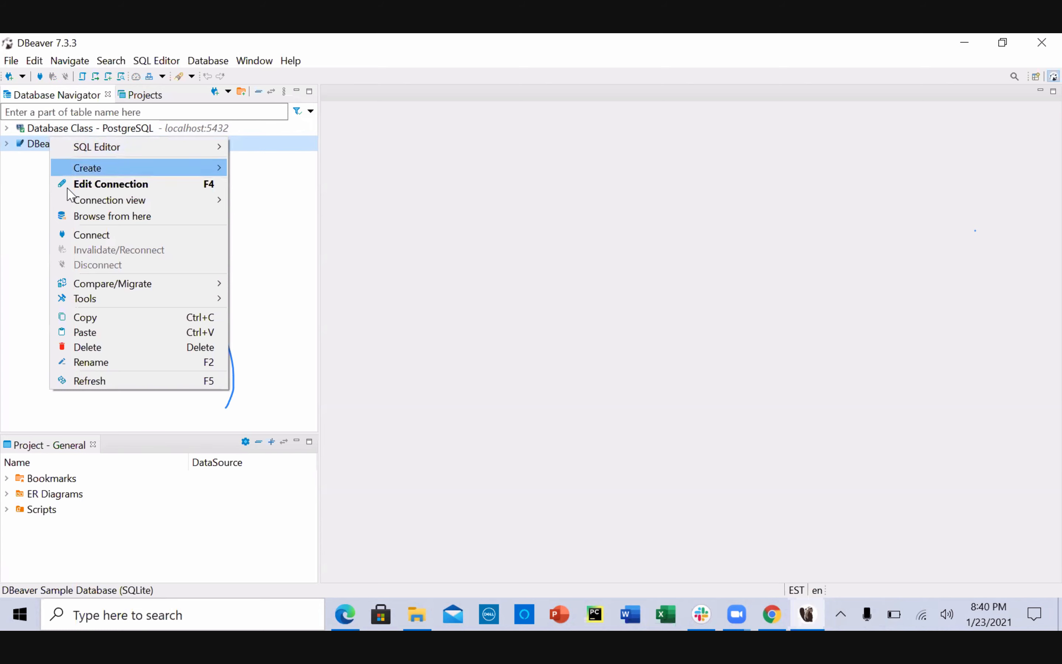
click(95, 342)
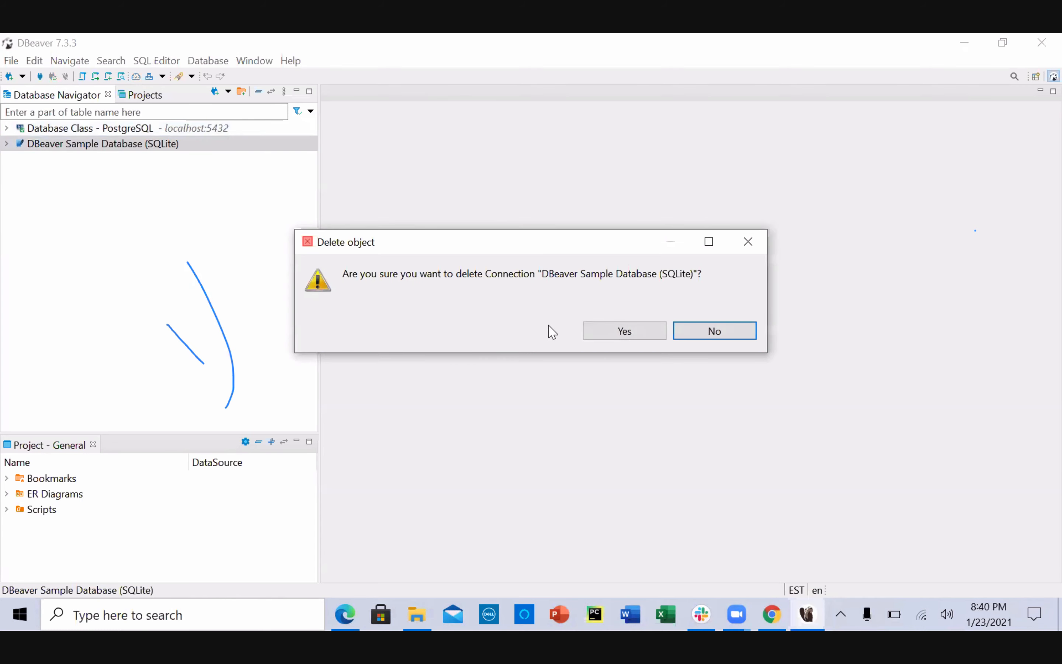
click(628, 331)
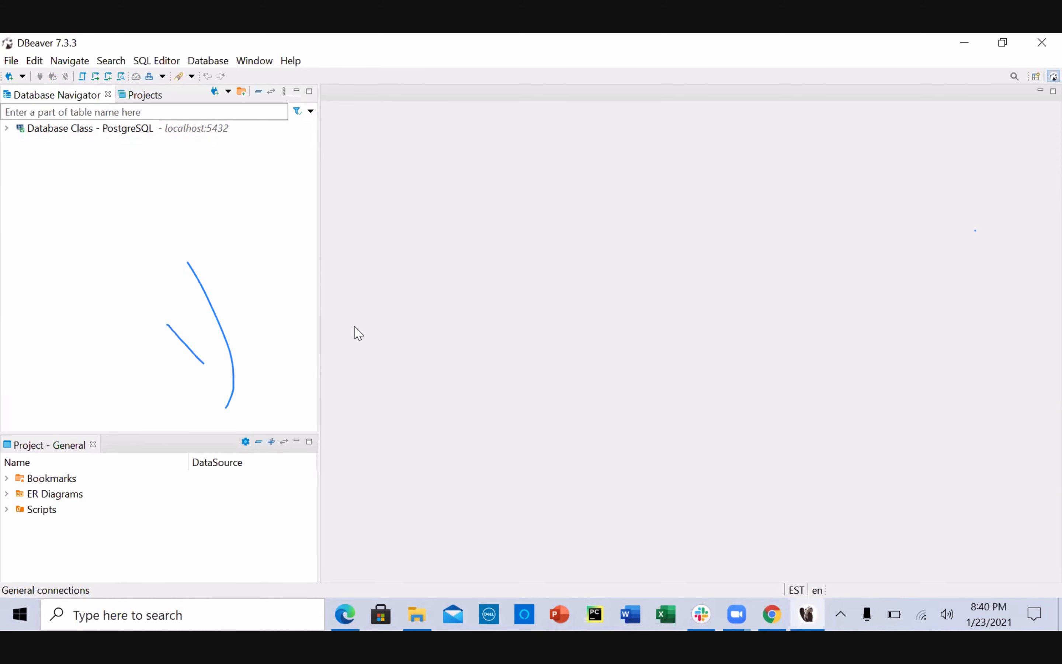
Open a new SQL script editor for the Database Class - PostgreSQL connection
click(39, 129)
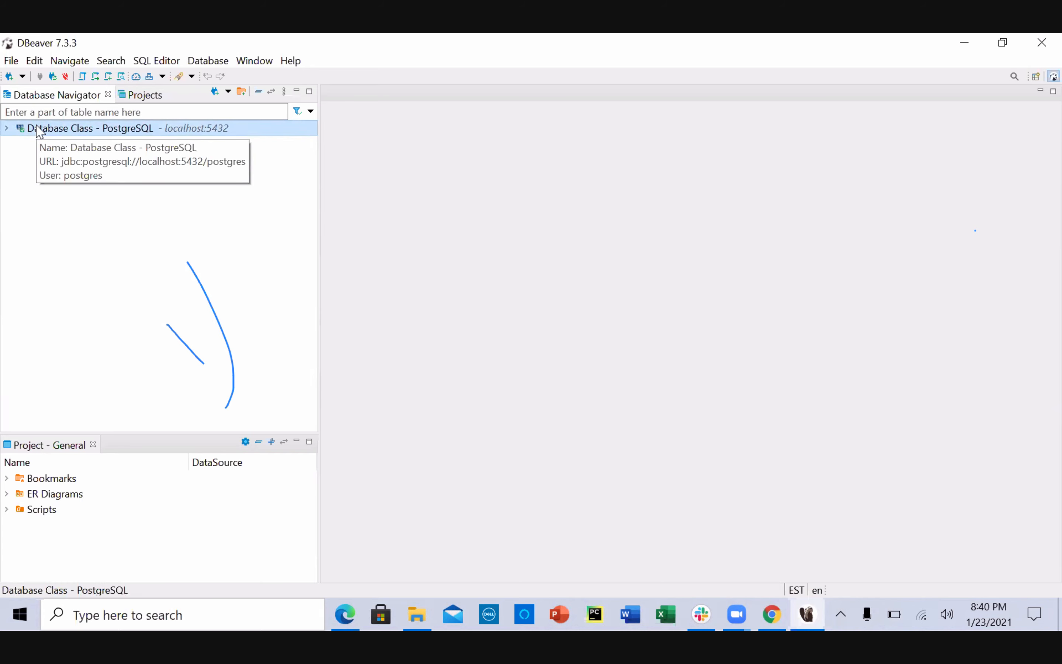
click(81, 77)
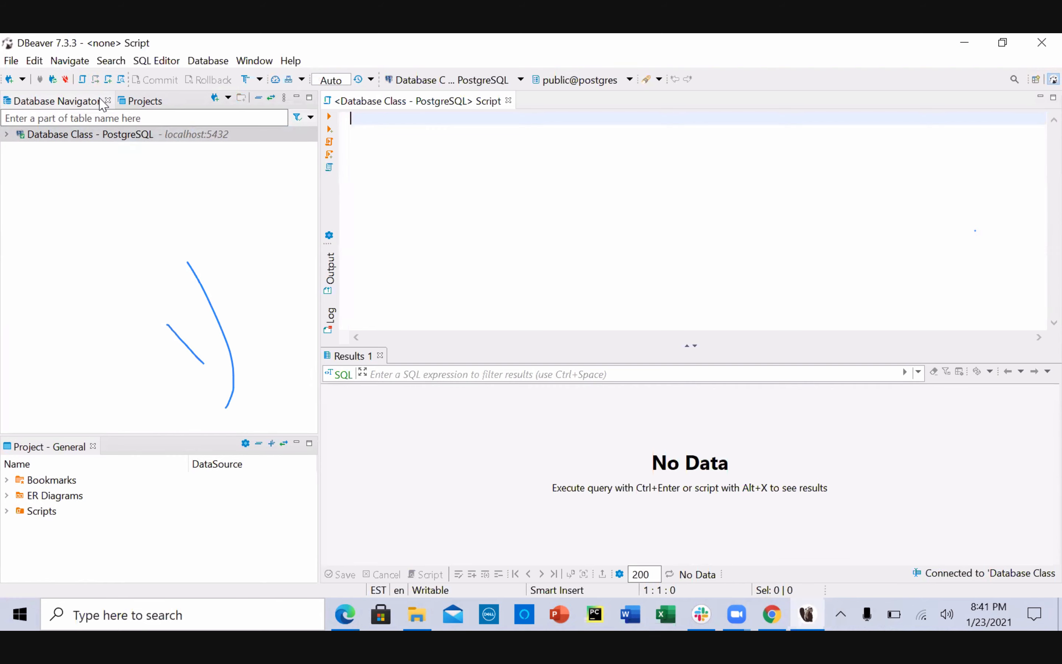
mouse_move(477, 329)
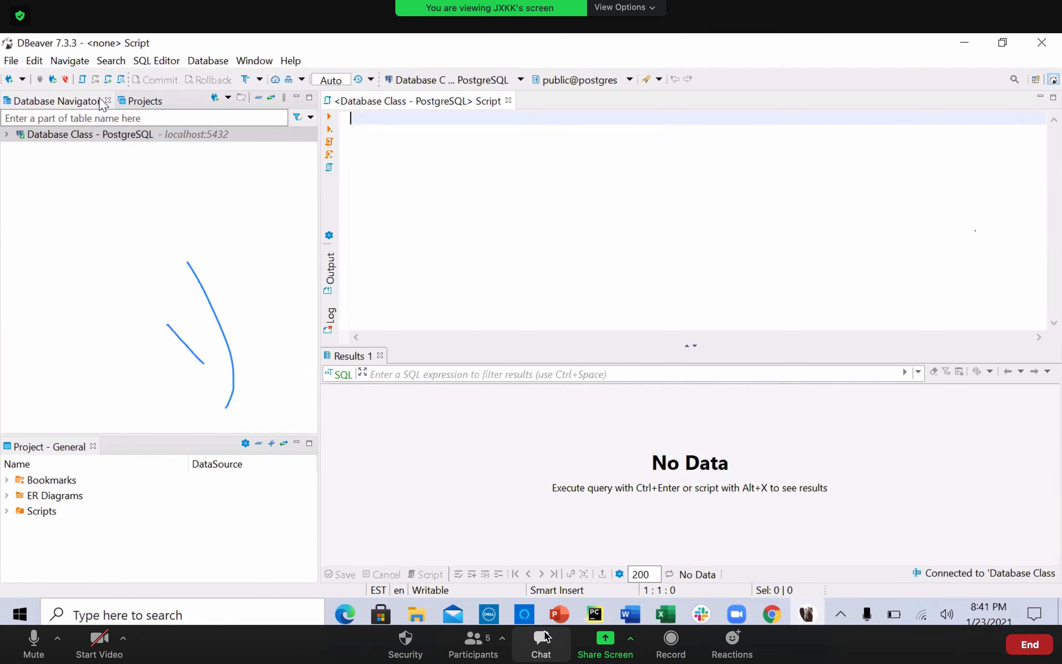
click(545, 641)
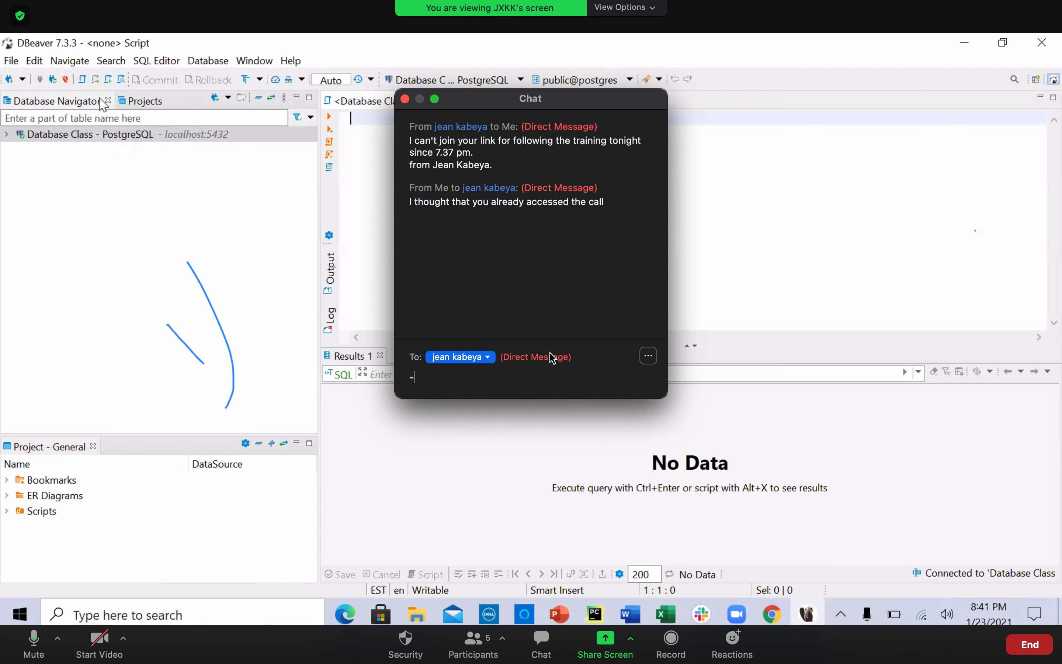
text(Select * from)
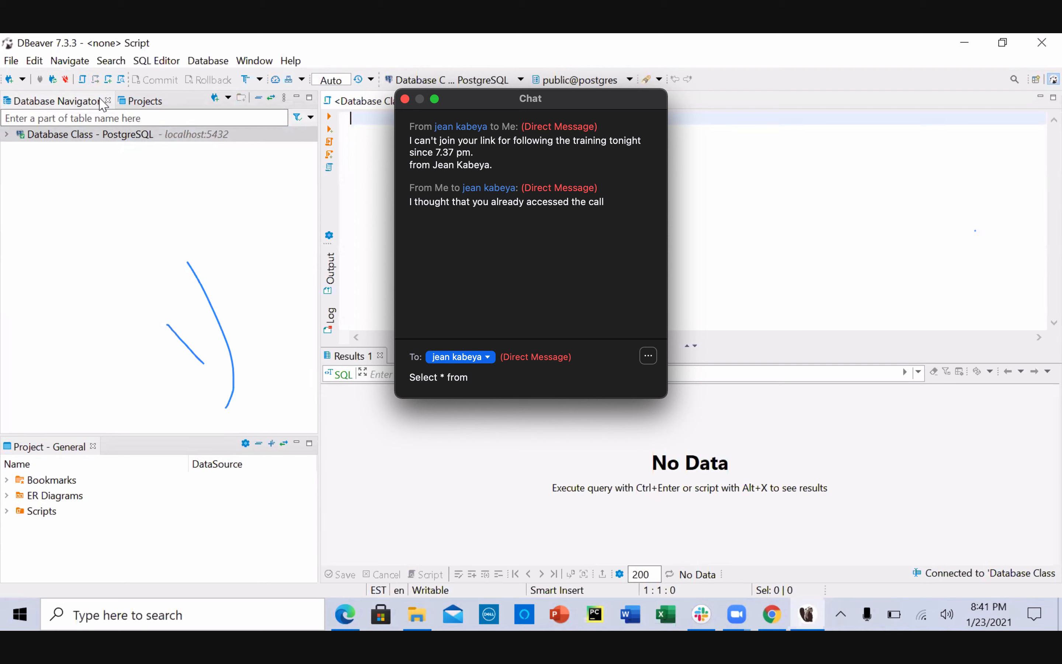
key(BackSpace)
key(BackSpace)
key(BackSpace)
key(BackSpace)
key(BackSpace)
key(BackSpace)
key(BackSpace)
key(BackSpace)
key(BackSpace)
key(BackSpace)
key(BackSpace)
key(BackSpace)
key(BackSpace)
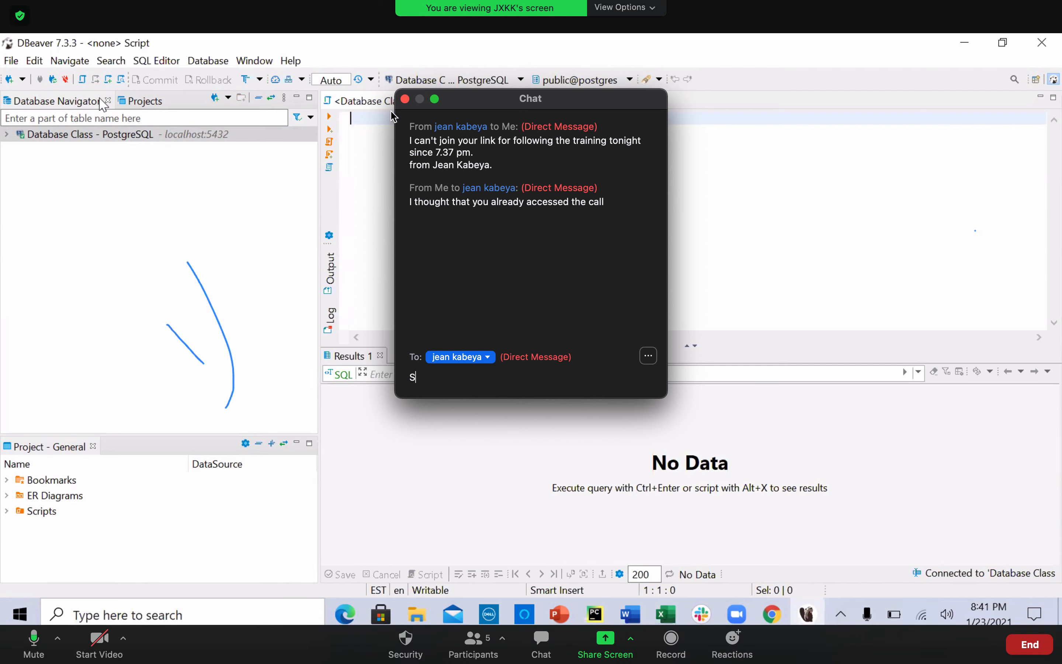
click(405, 100)
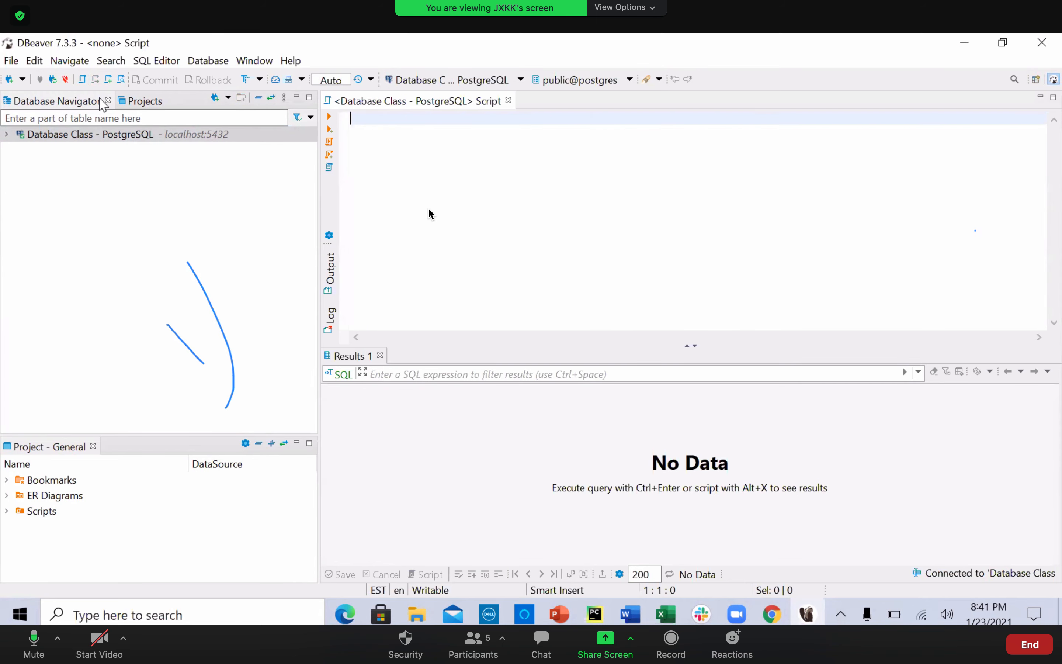
text(INBOX)
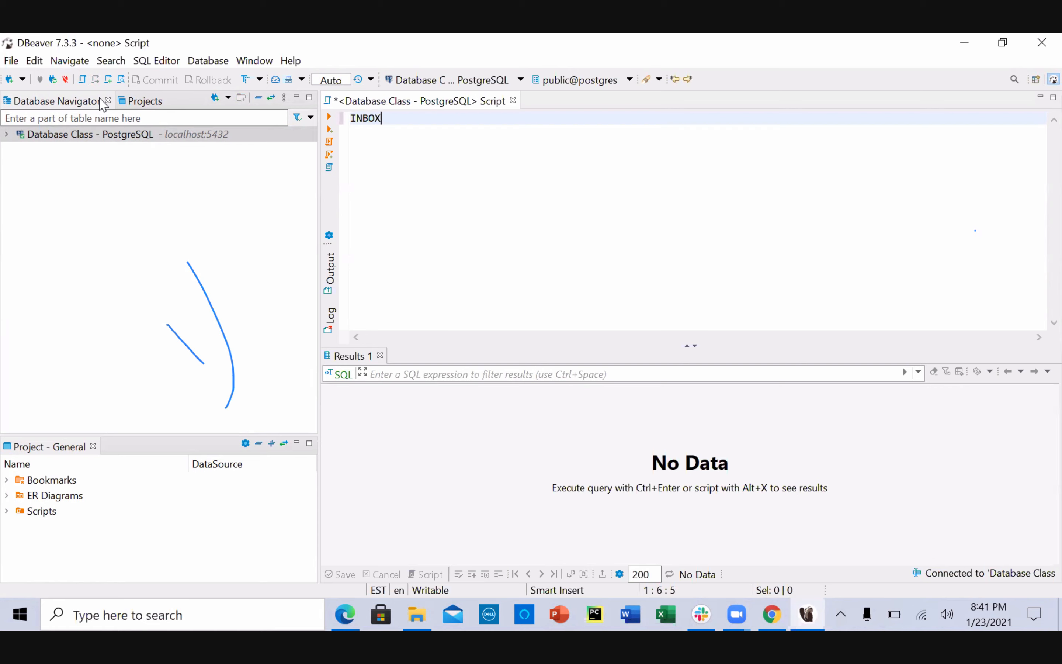
key(BackSpace)
key(BackSpace)
key(BackSpace)
key(BackSpace)
key(BackSpace)
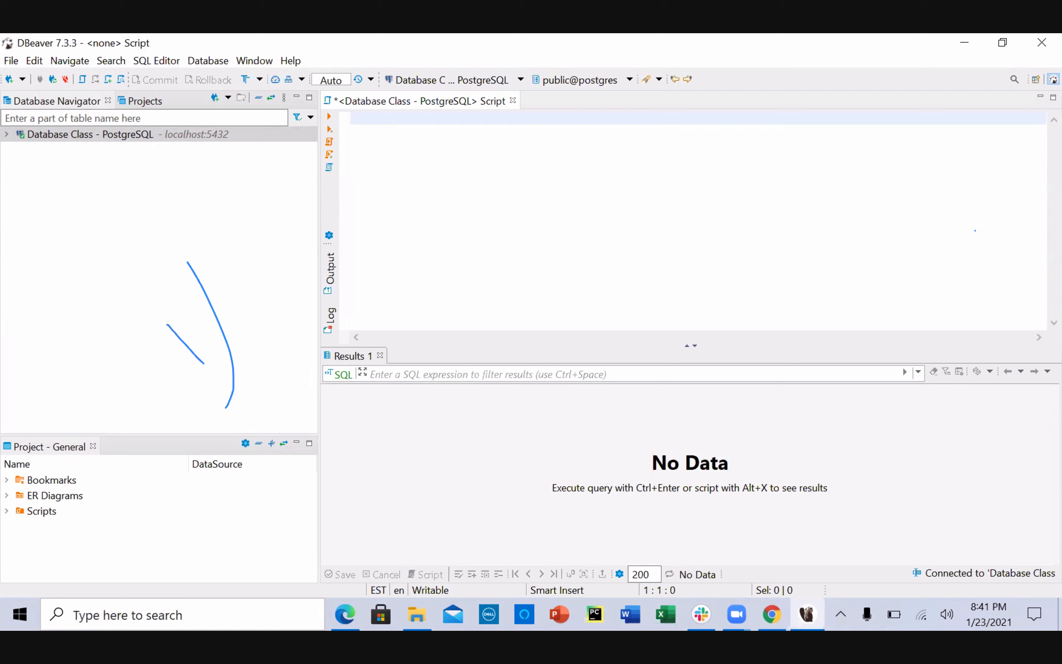